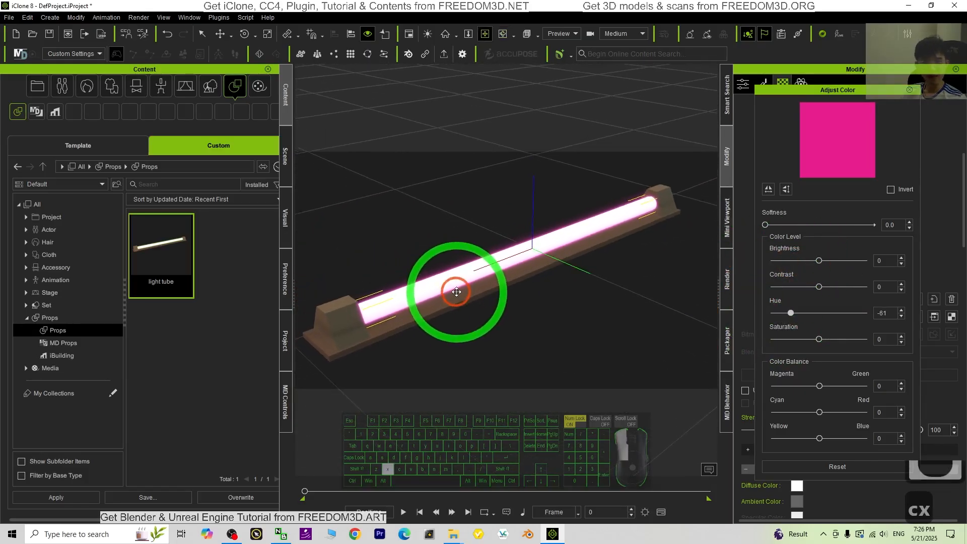
- Try the light tube's color with Hue at -100, and set the Hue to 9
drag(790, 312, 328, 280)
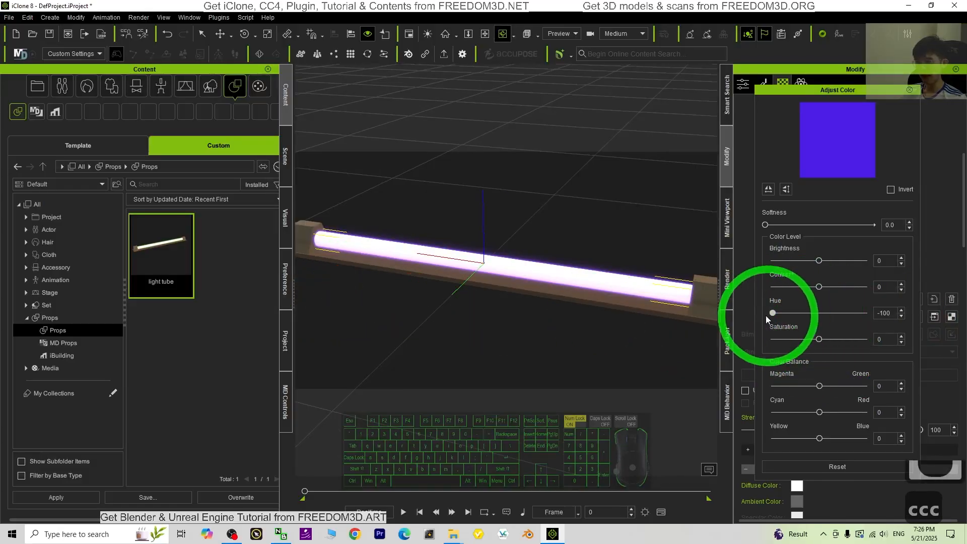
drag(774, 313, 823, 313)
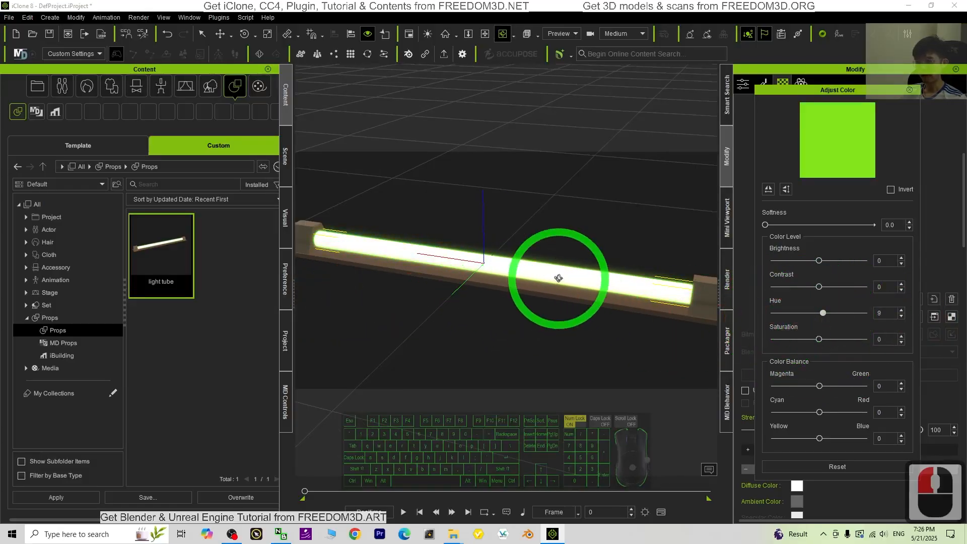
drag(557, 276, 742, 294)
scroll(497, 289, up, 5)
scroll(497, 289, down, 2)
drag(497, 289, 518, 281)
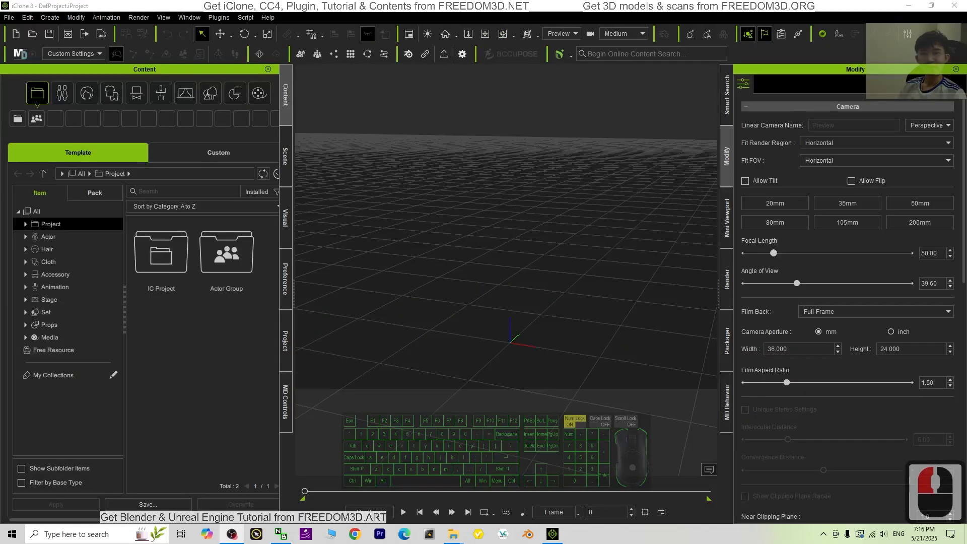
click(572, 349)
click(492, 339)
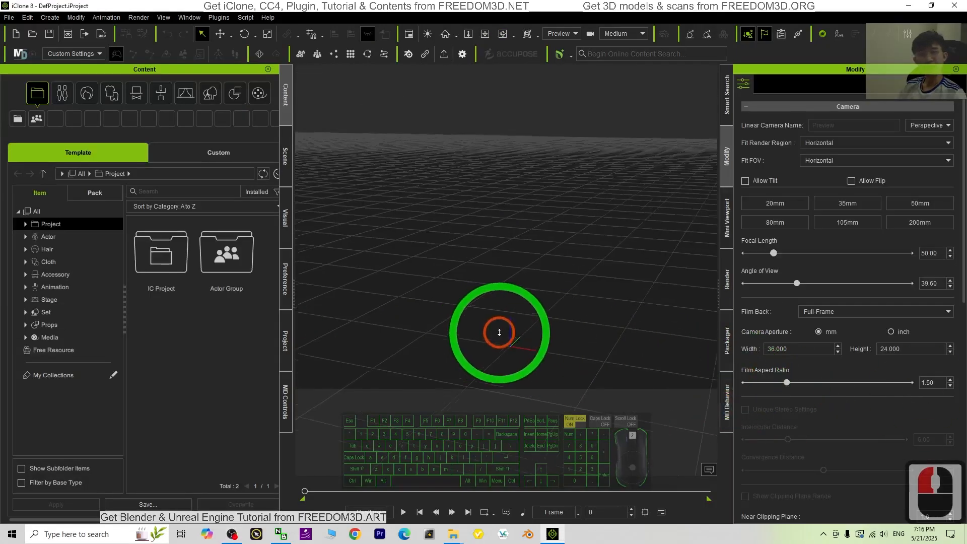
click(527, 340)
scroll(542, 347, down, 5)
middle_drag(548, 348, 544, 326)
click(436, 272)
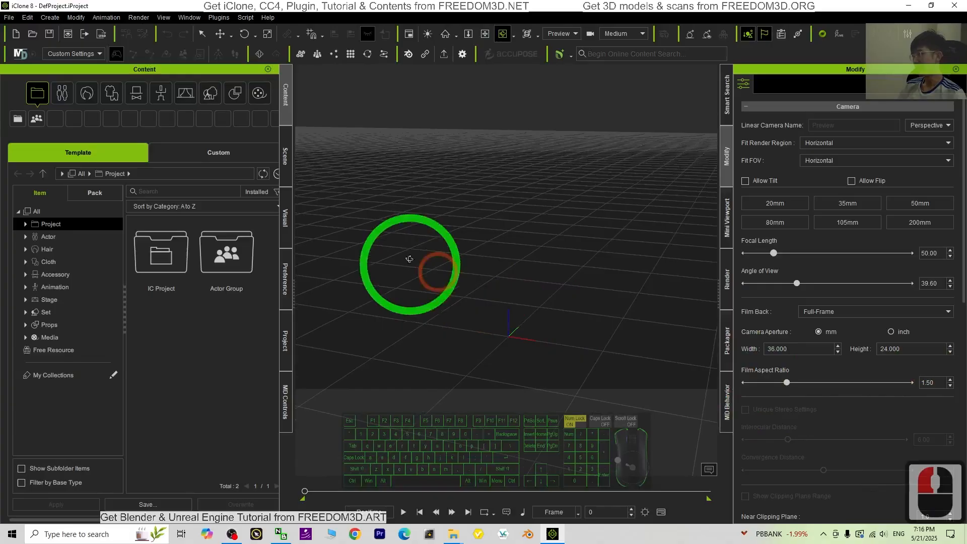
- Open the 3D Blocks folder of the Props templates in the content library
click(246, 99)
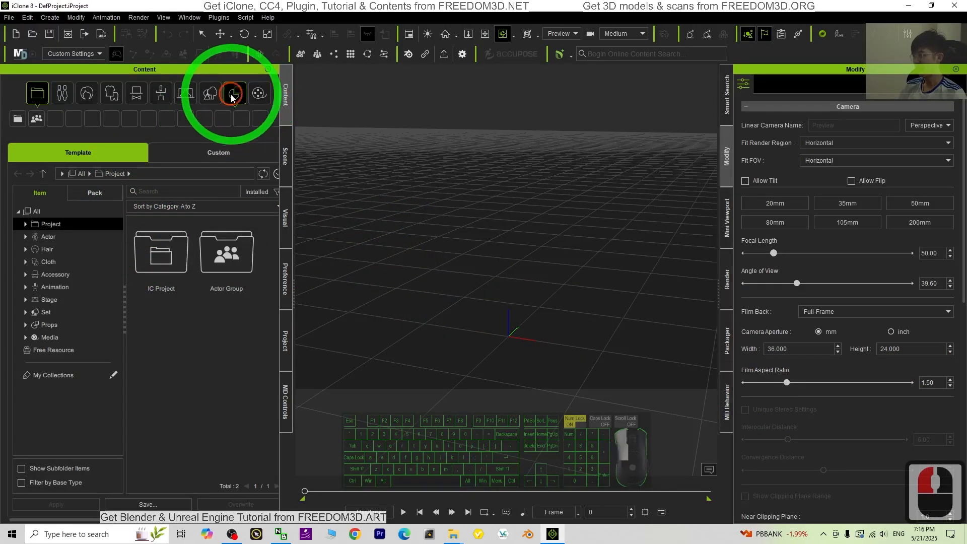
click(25, 325)
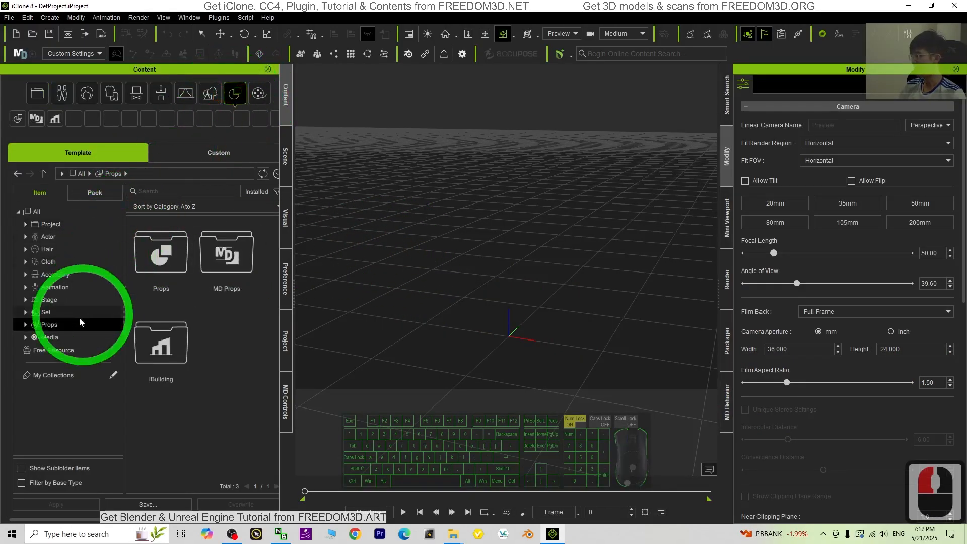
click(25, 325)
click(33, 337)
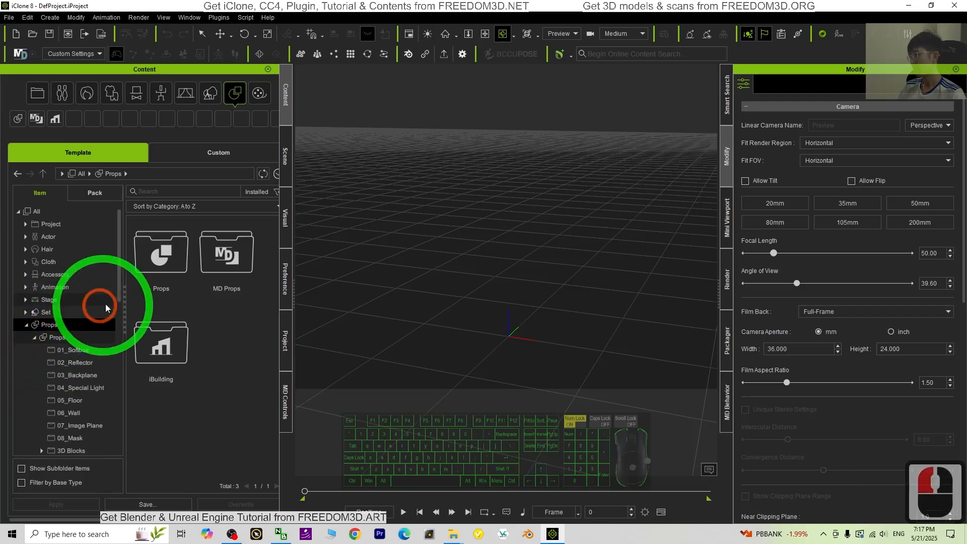
scroll(75, 307, down, 10)
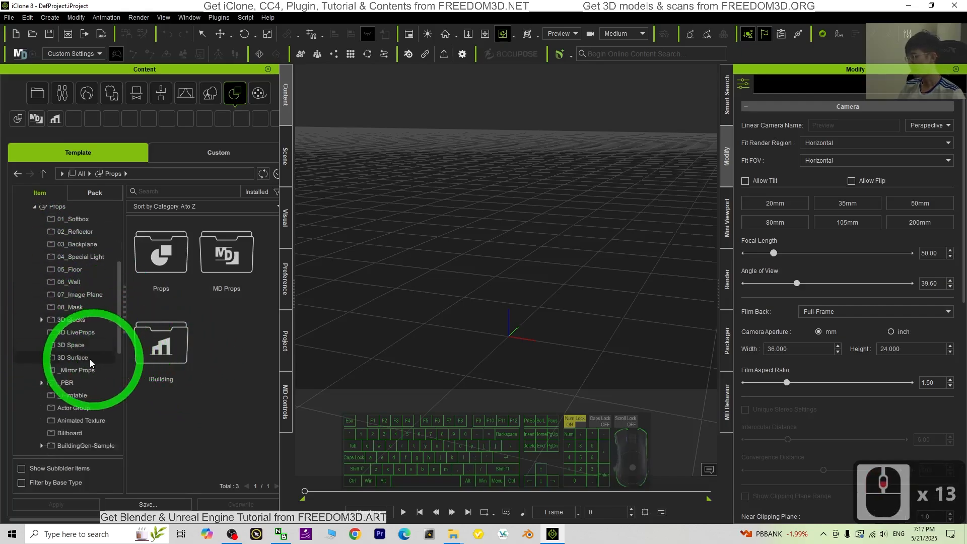
click(71, 320)
scroll(229, 317, down, 20)
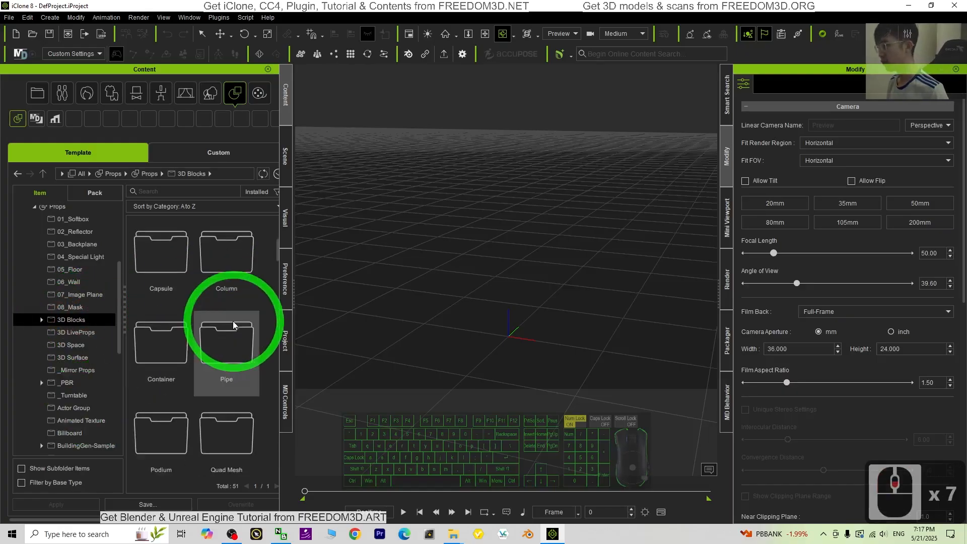
- Find the Cylinder_004 block among the 3D Blocks and place it in the scene
scroll(233, 317, down, 20)
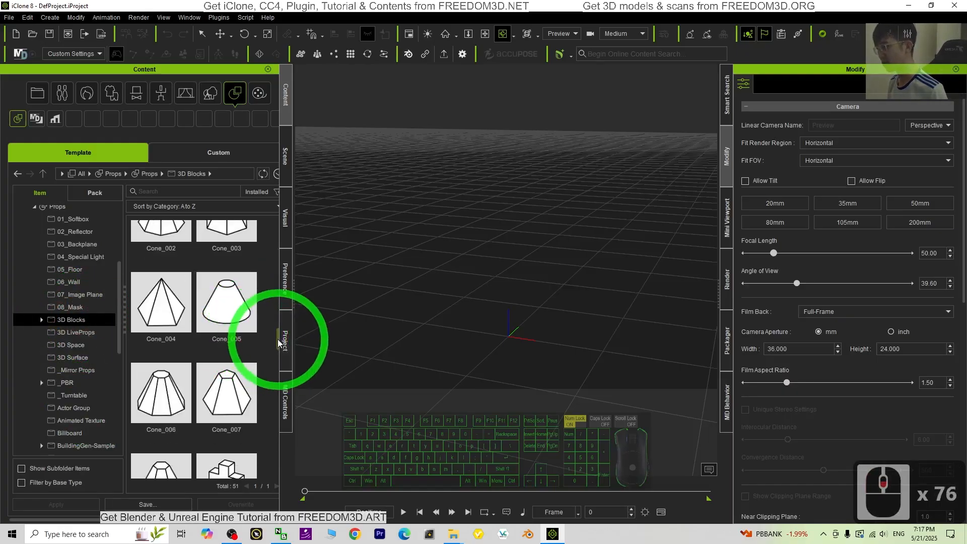
drag(278, 333, 276, 396)
drag(149, 298, 187, 325)
scroll(188, 329, down, 3)
scroll(187, 330, up, 2)
scroll(171, 307, down, 11)
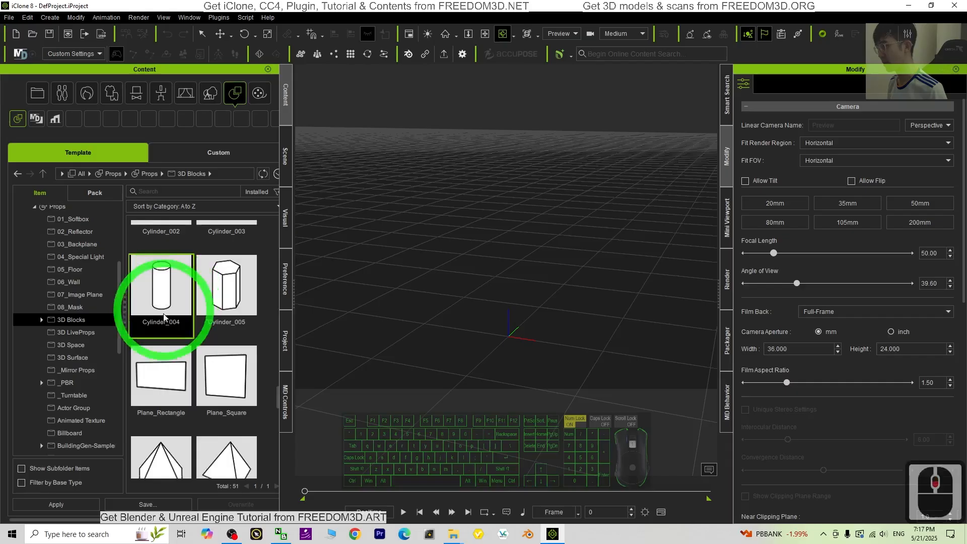
scroll(216, 302, up, 12)
drag(172, 254, 539, 294)
scroll(564, 327, up, 7)
scroll(532, 281, down, 6)
key(c)
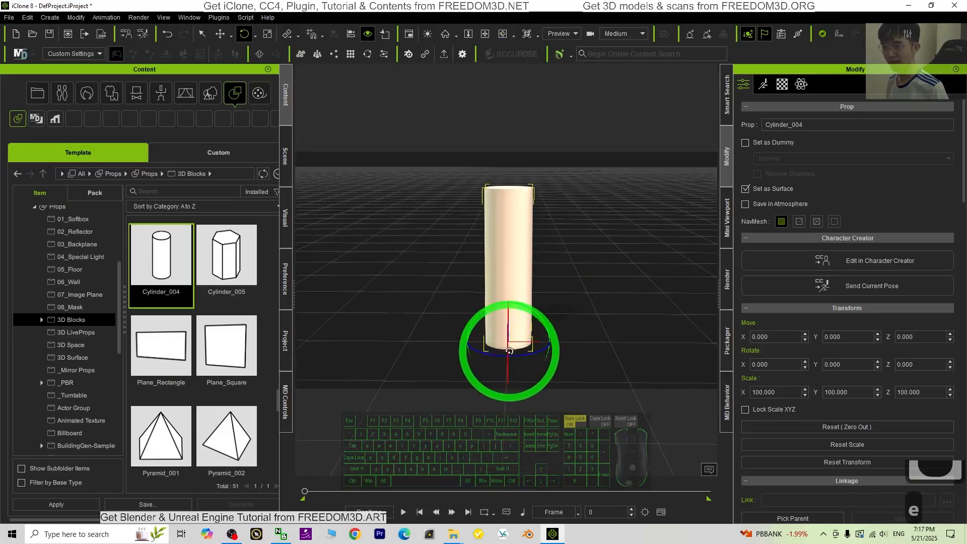
- Set the cylinder's pivot to the center point using the Middle quick set
scroll(877, 371, down, 20)
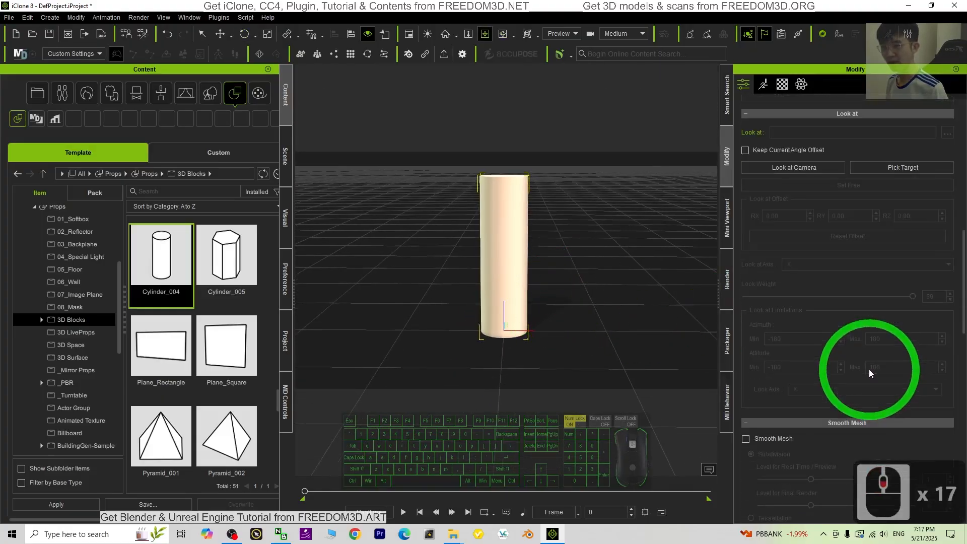
scroll(861, 365, up, 16)
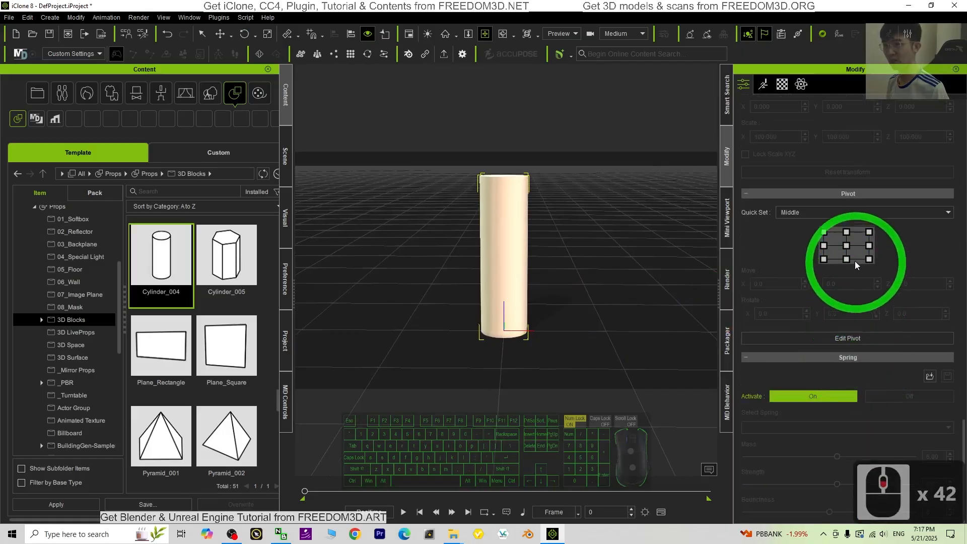
click(846, 245)
scroll(650, 305, up, 6)
scroll(682, 305, down, 3)
- Lay the cylinder down horizontally by rotating it around Y and setting the Y rotation to 90
key(x)
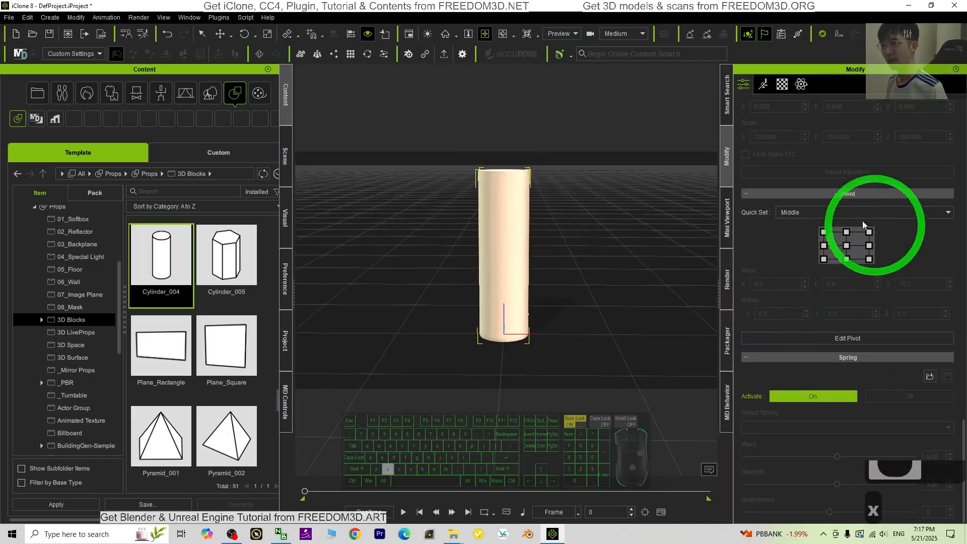
drag(560, 186, 524, 272)
key(e)
scroll(878, 280, down, 20)
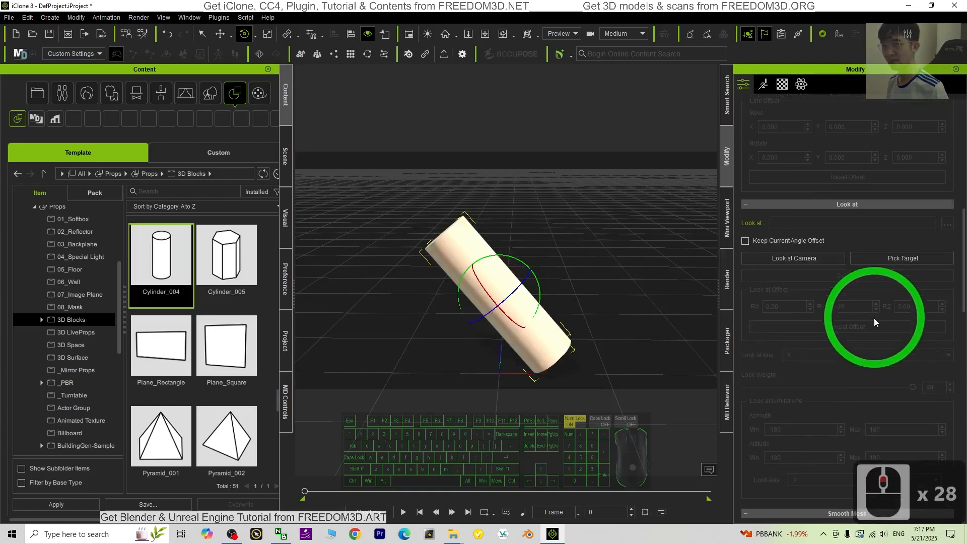
scroll(874, 322, up, 20)
drag(501, 233, 496, 259)
click(837, 367)
drag(849, 366, 739, 358)
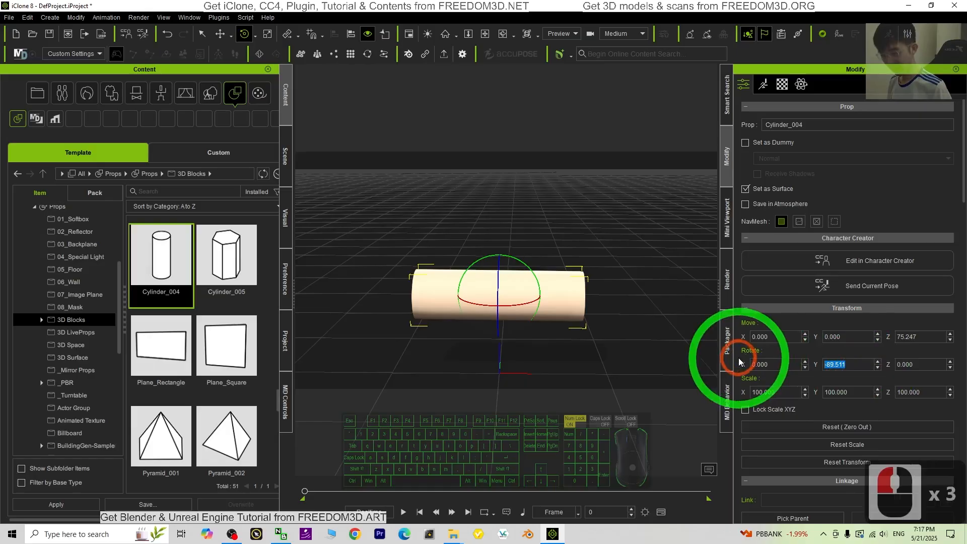
text(90)
key(Return)
- Apply Reset Transform to the cylinder and zero out its position with Reset (Zero Out)
scroll(869, 305, down, 3)
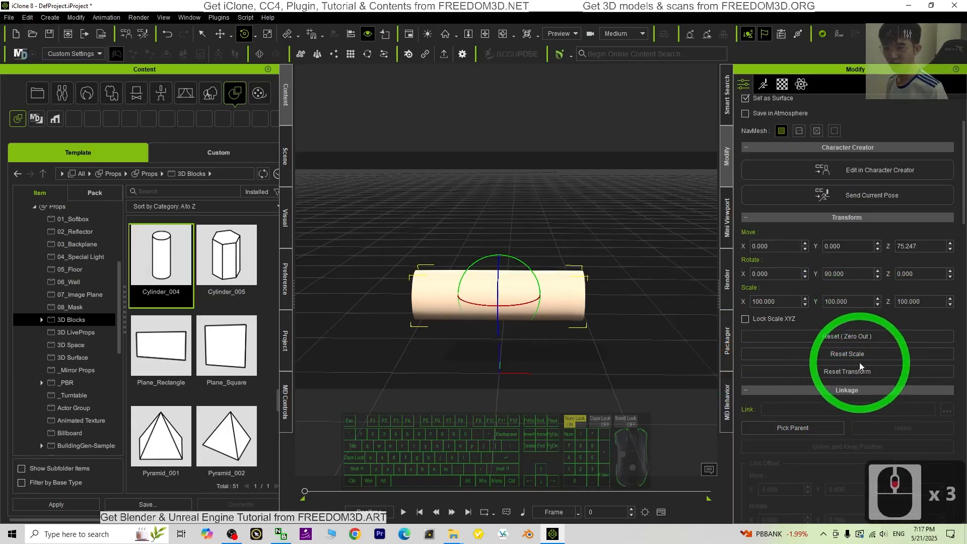
click(844, 371)
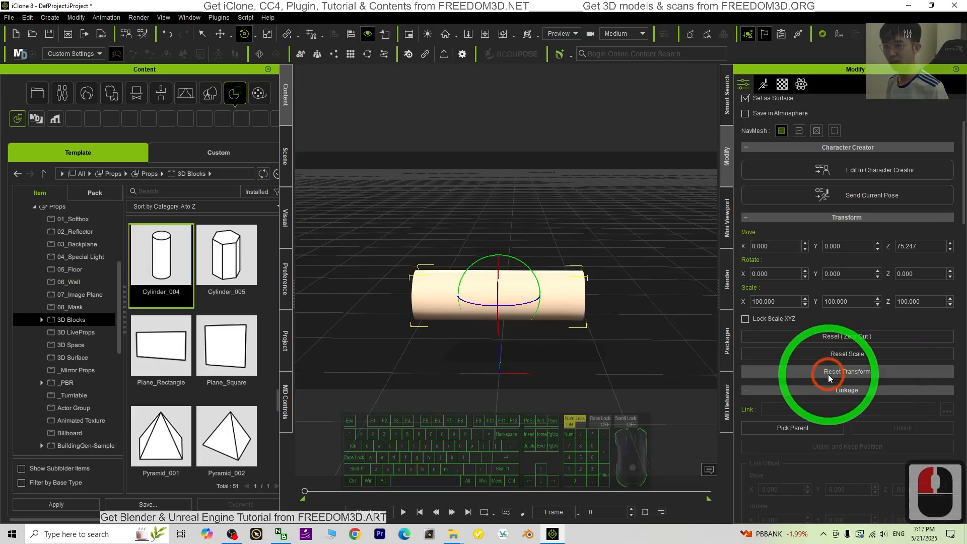
click(851, 336)
key(x)
key(c)
drag(562, 305, 560, 285)
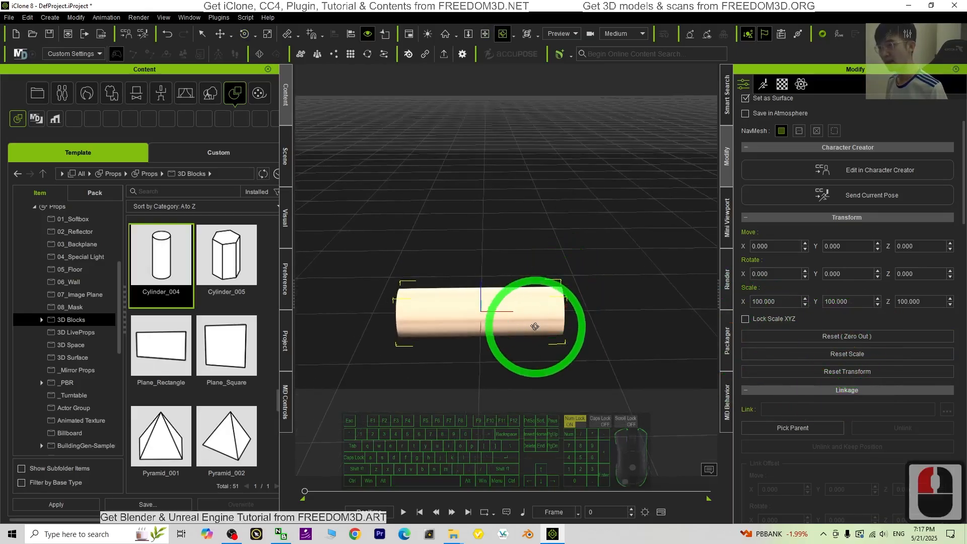
- Scale the cylinder down uniformly to about 25.5 on all axes
key(e)
key(r)
drag(499, 316, 459, 386)
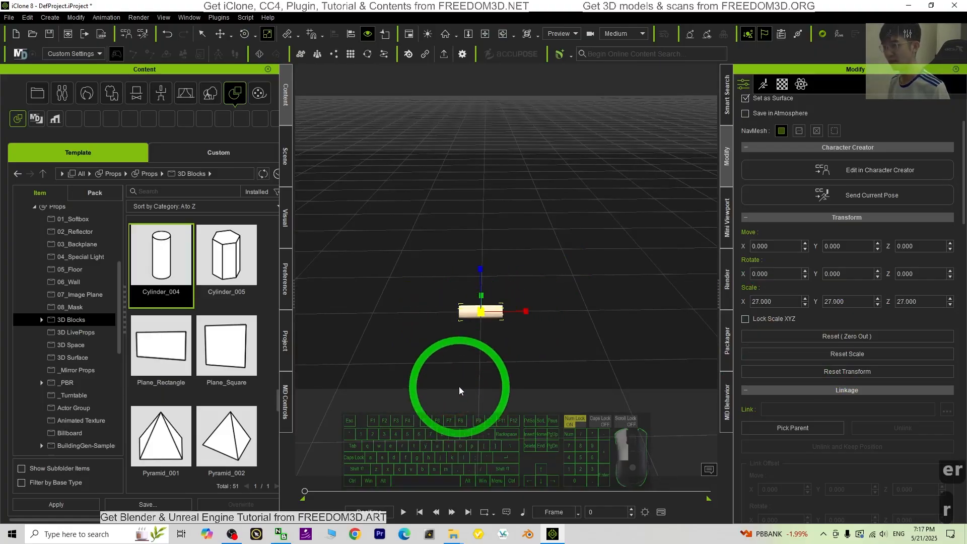
scroll(548, 342, up, 10)
scroll(525, 242, up, 2)
scroll(524, 252, down, 7)
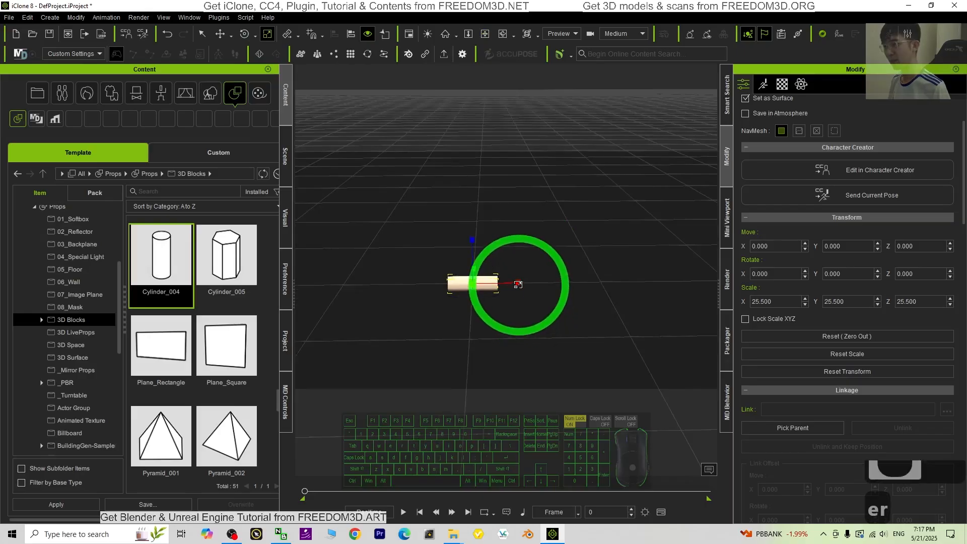
- Stretch the cylinder along X to a scale of about 183 to form a long thin tube
drag(518, 285, 933, 303)
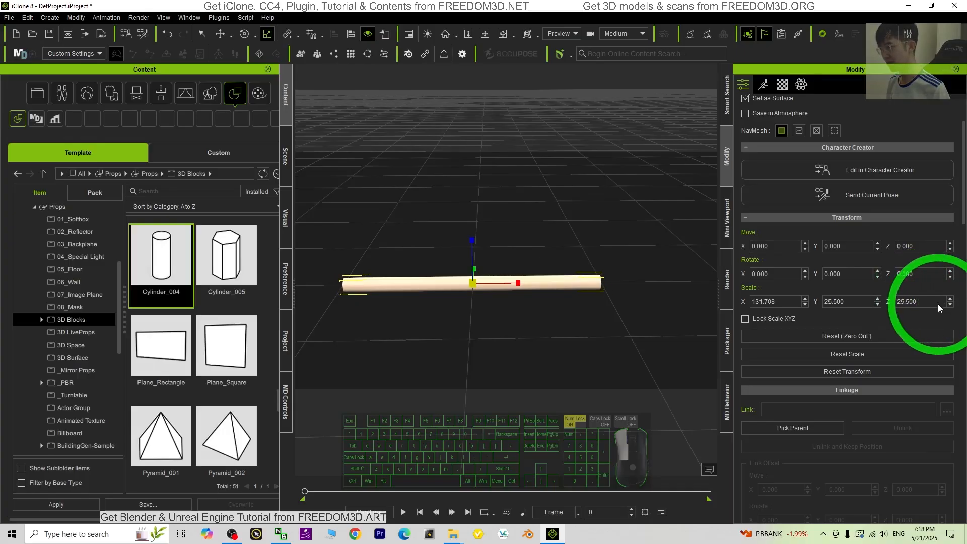
drag(939, 307, 805, 304)
scroll(433, 268, up, 3)
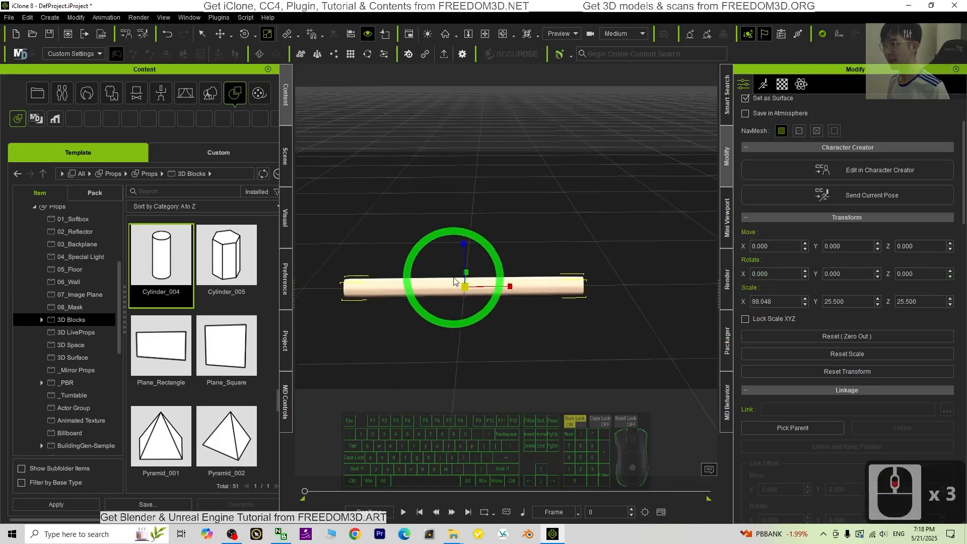
key(x)
key(c)
drag(426, 294, 497, 287)
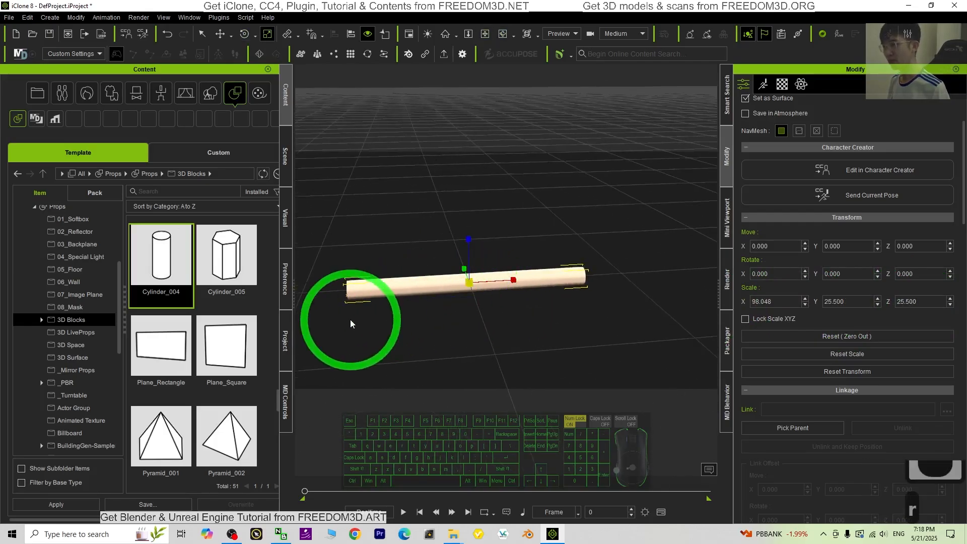
key(c)
drag(408, 313, 400, 281)
key(r)
key(c)
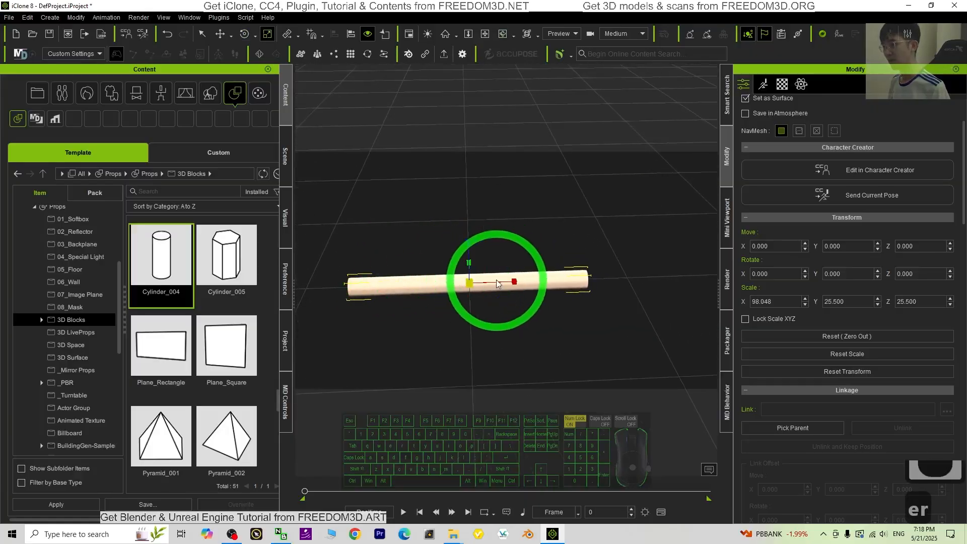
drag(514, 280, 553, 278)
scroll(579, 278, down, 7)
- Open the cylinder's material settings and select its Base Color texture channel
key(e)
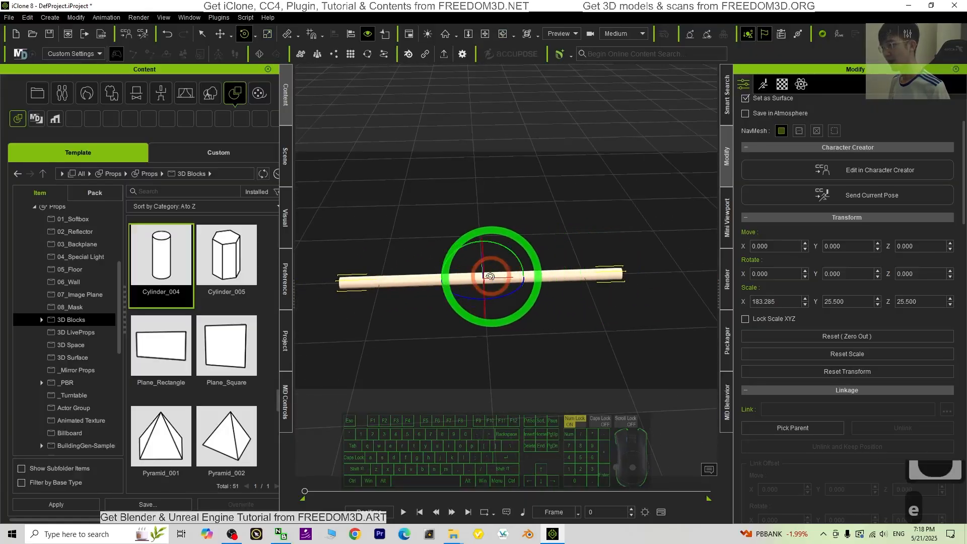
drag(483, 280, 478, 321)
scroll(455, 327, up, 11)
key(x)
drag(424, 338, 509, 312)
key(c)
click(782, 91)
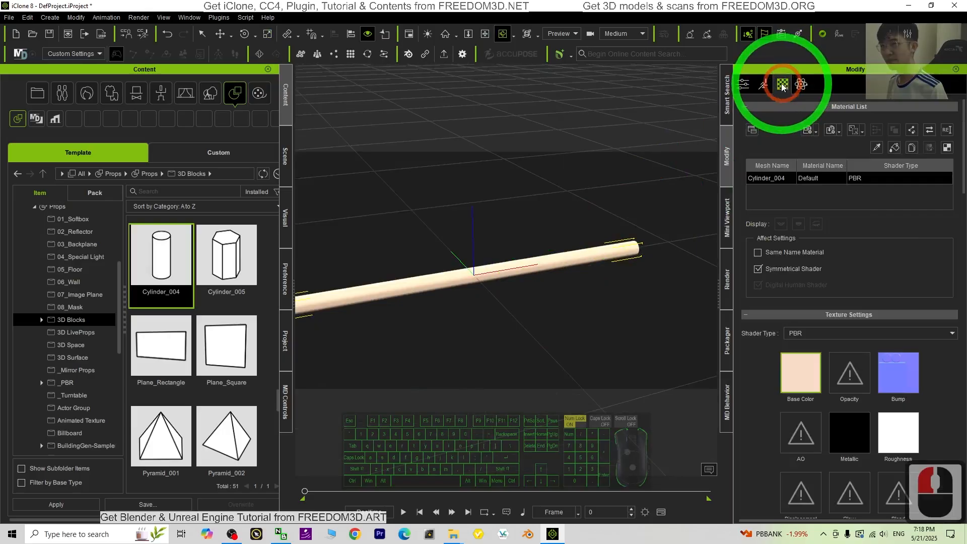
scroll(463, 304, down, 7)
scroll(515, 306, up, 2)
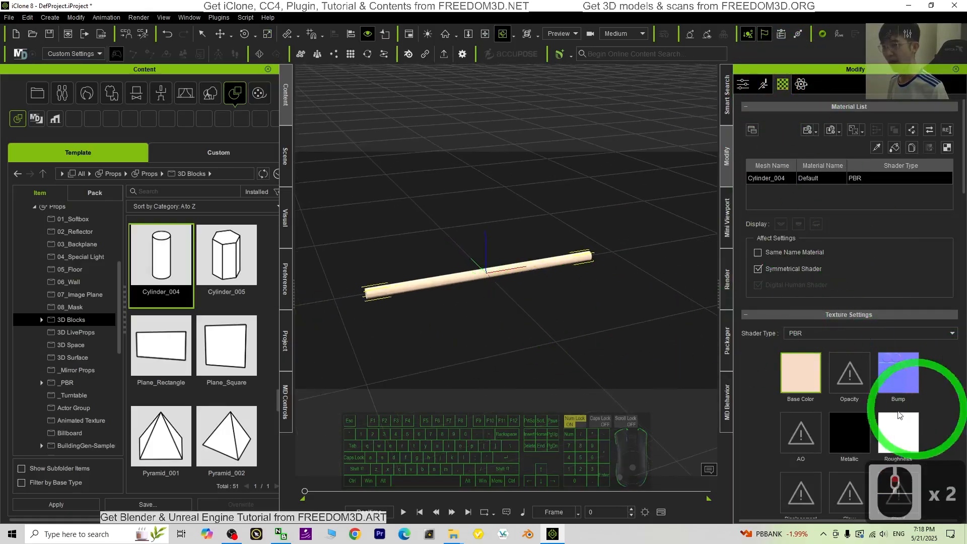
scroll(902, 500, down, 3)
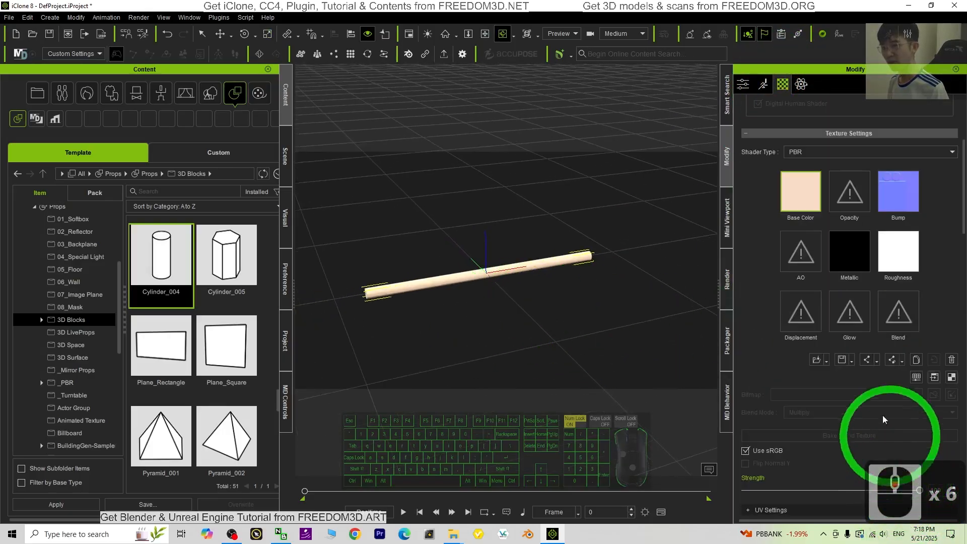
scroll(876, 342, up, 2)
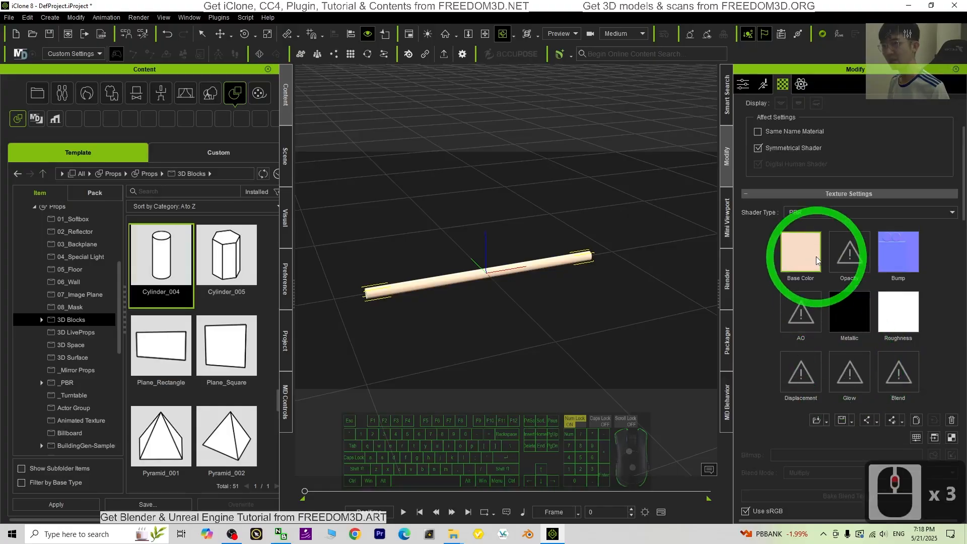
scroll(806, 277, up, 2)
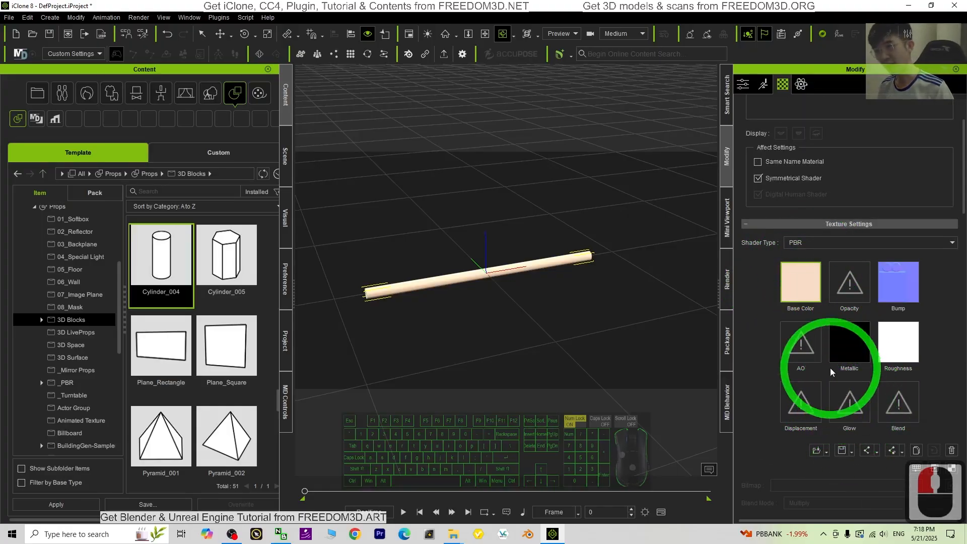
click(797, 282)
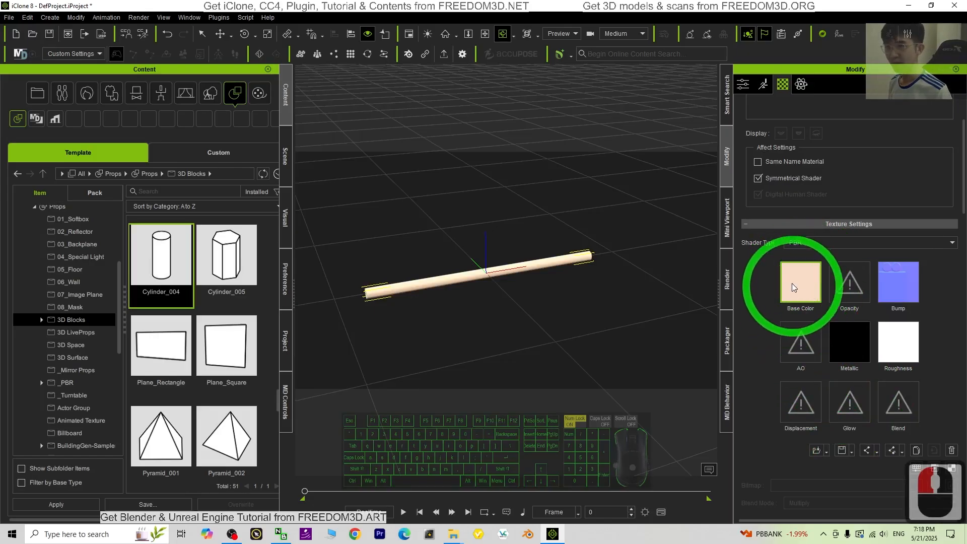
- Leave iClone and open Paint with a blank canvas
click(908, 7)
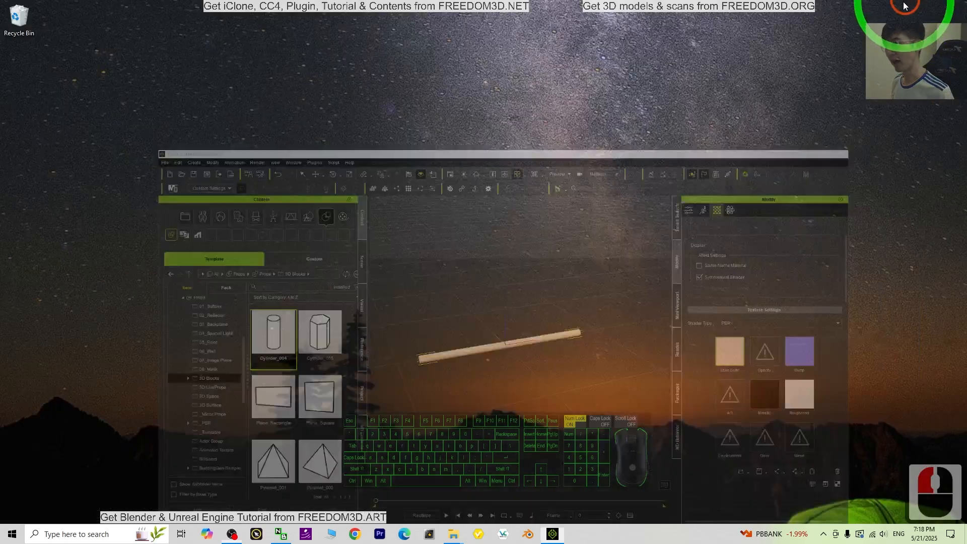
double_click(65, 538)
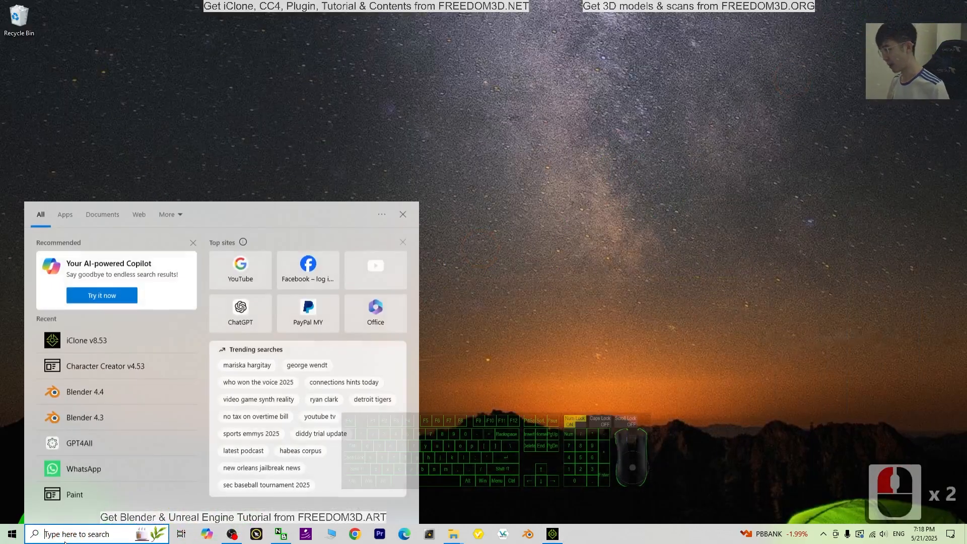
text(paint)
key(Return)
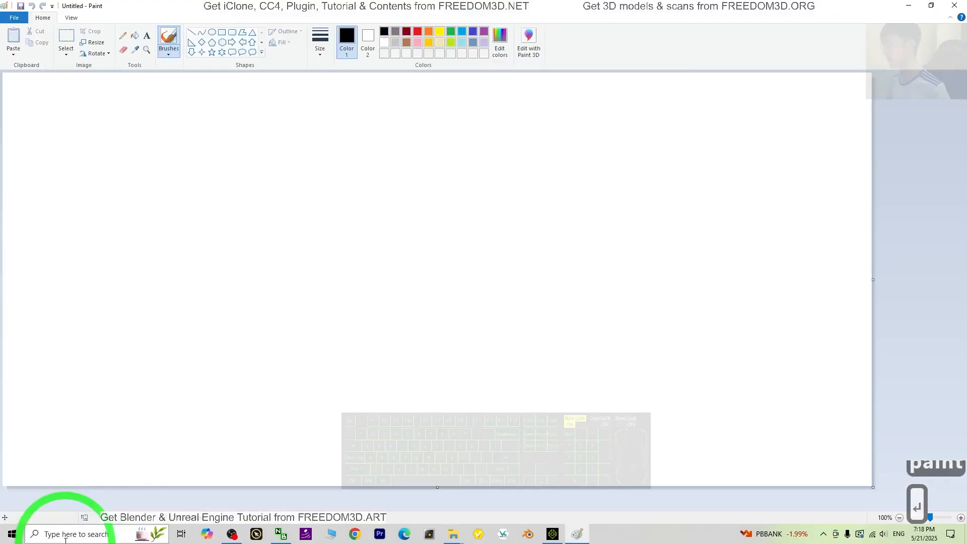
- Resize the Paint canvas to 512 by 512 pixels with the aspect ratio lock turned off
drag(258, 7, 375, 47)
click(601, 47)
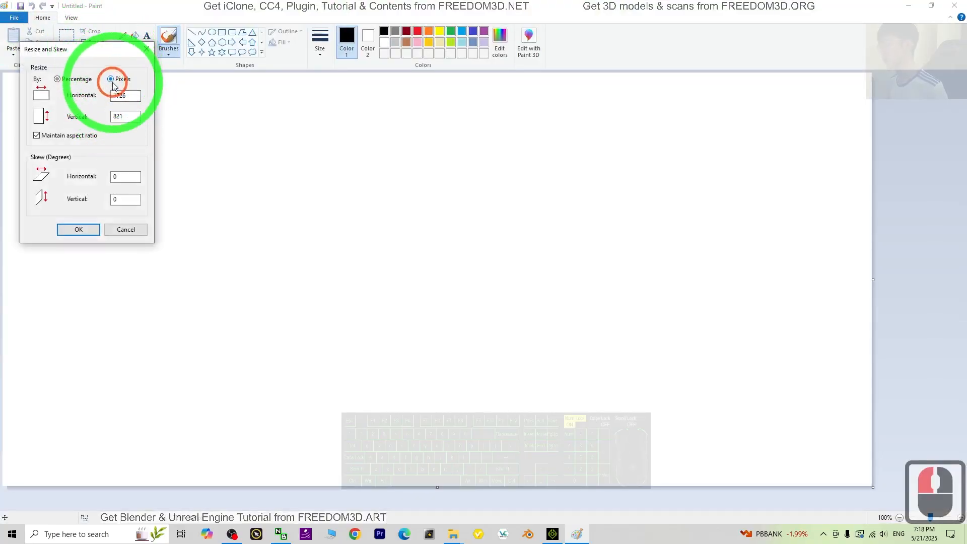
click(132, 95)
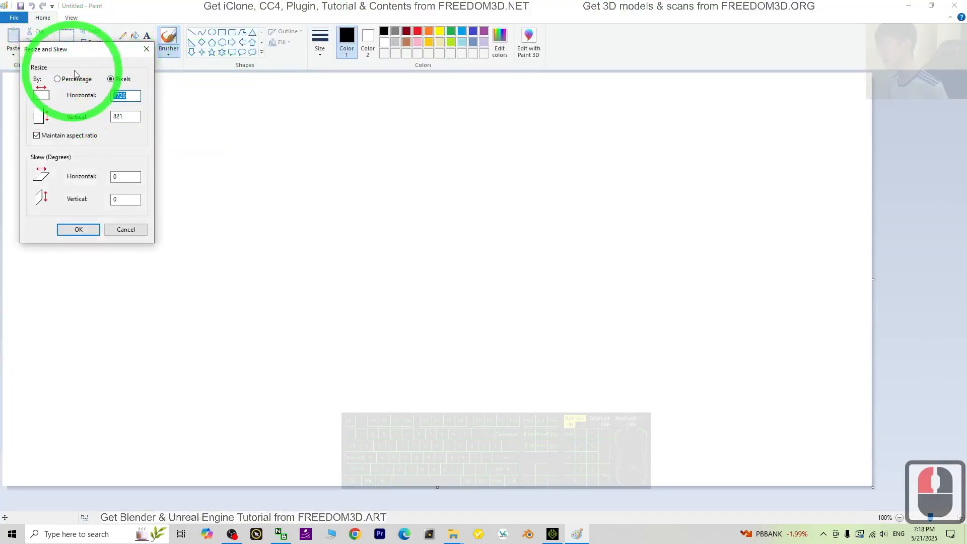
click(37, 135)
double_click(121, 95)
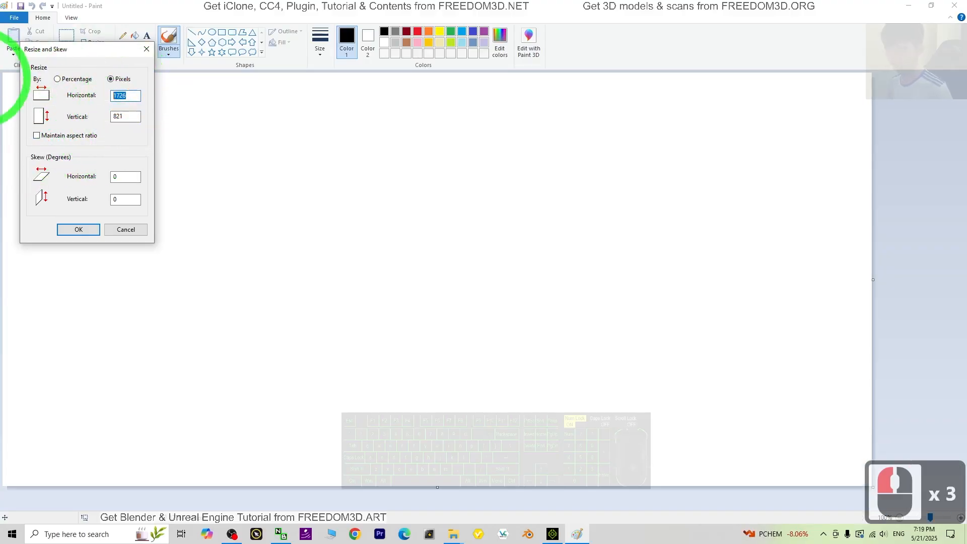
text(51)
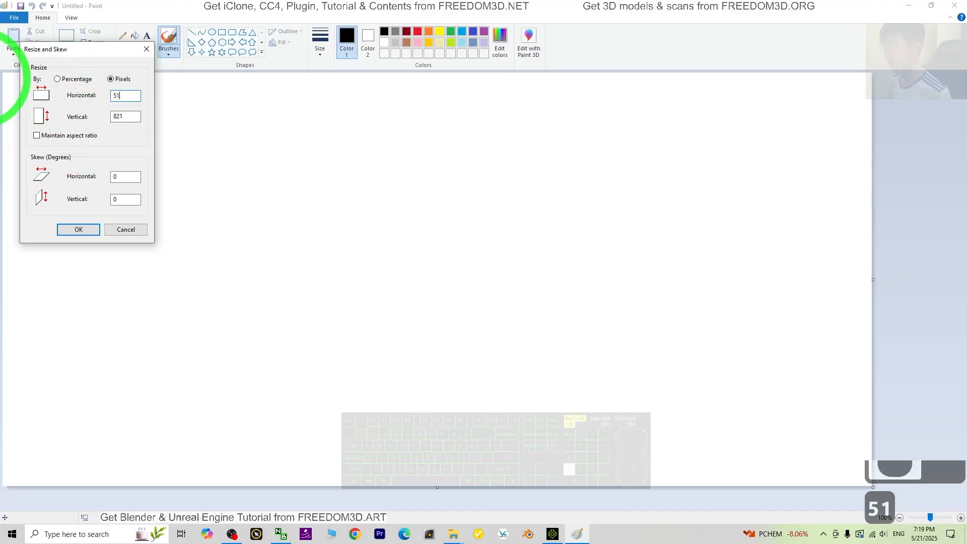
double_click(133, 116)
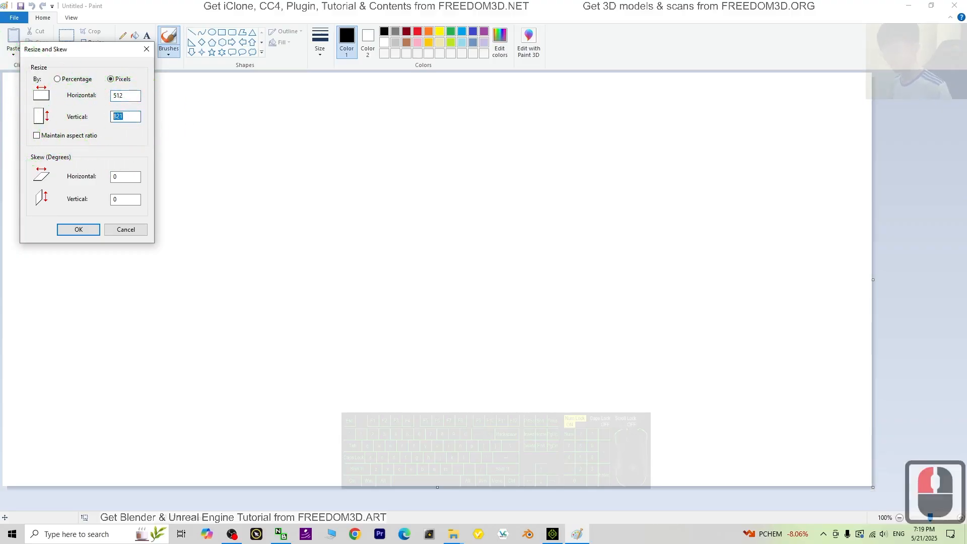
text(512)
key(Return)
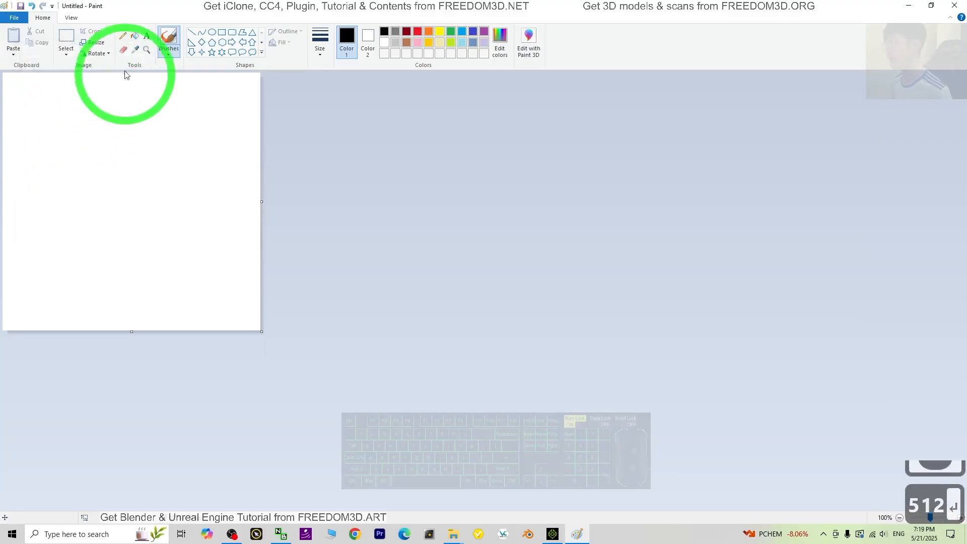
- Fill the whole canvas with lime green and save it to the Desktop as color.png
click(135, 37)
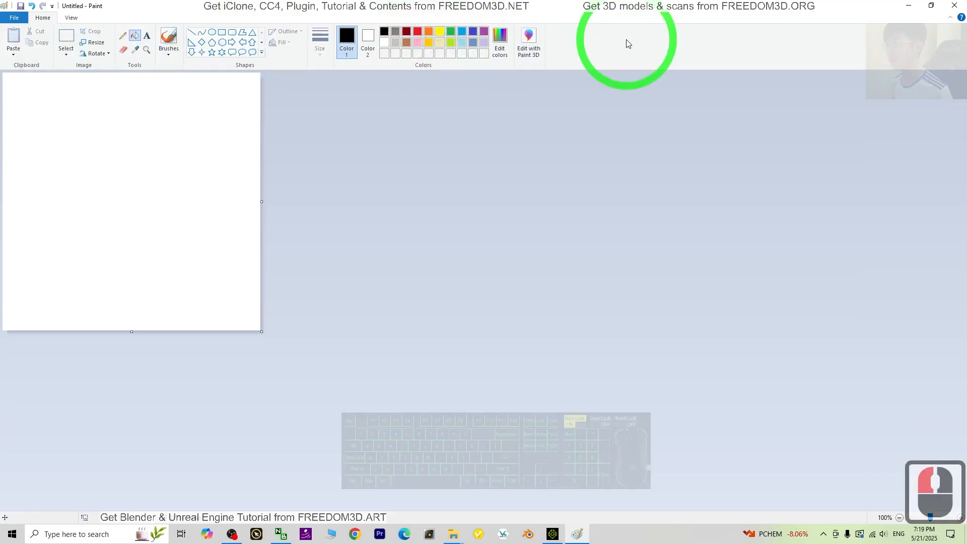
click(30, 207)
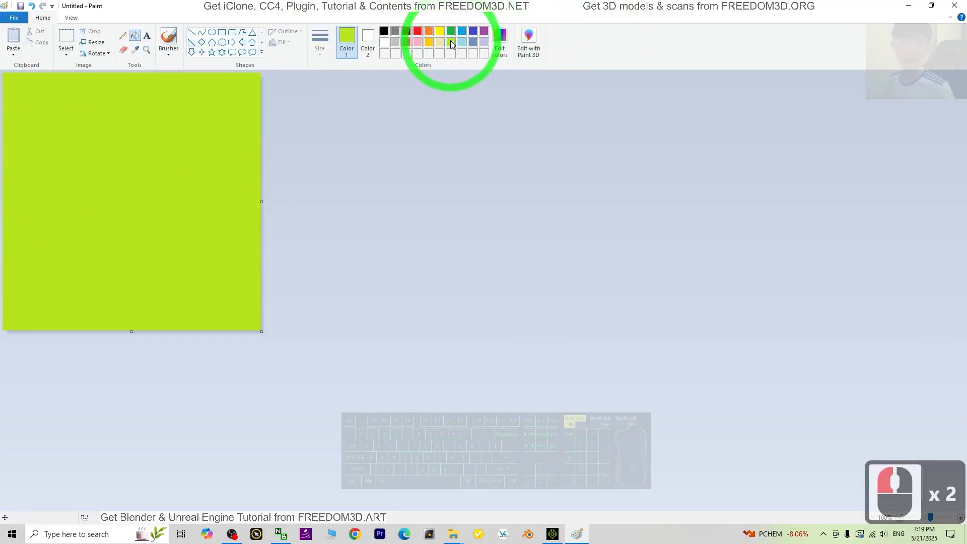
double_click(149, 4)
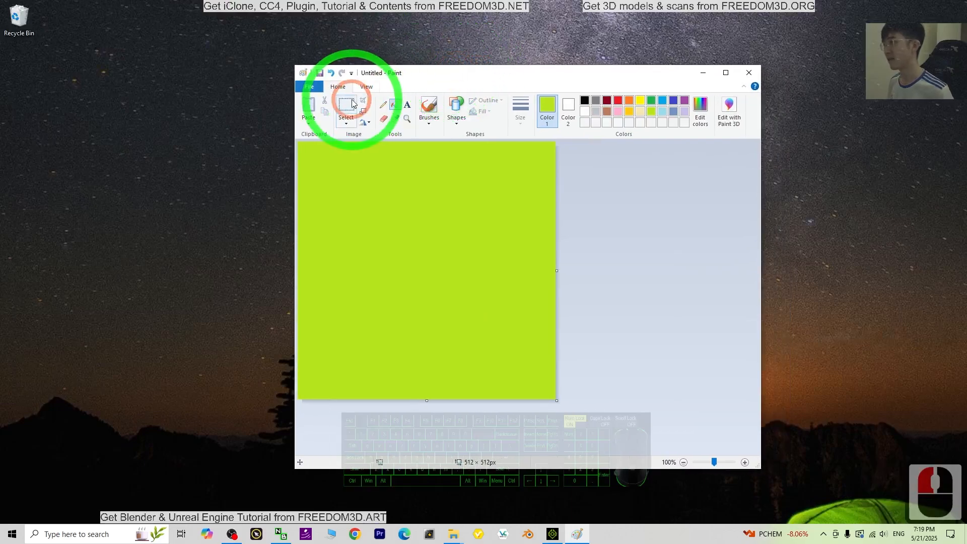
click(306, 86)
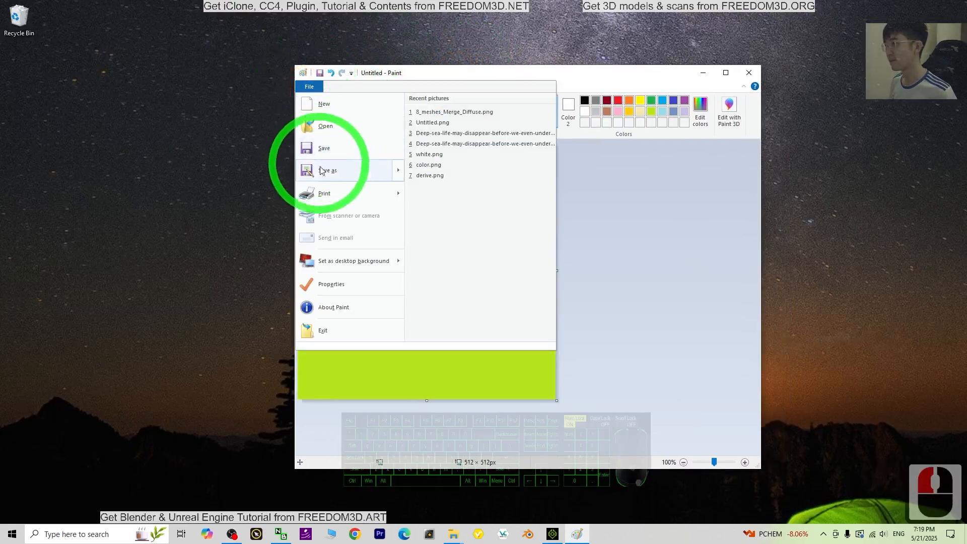
click(349, 176)
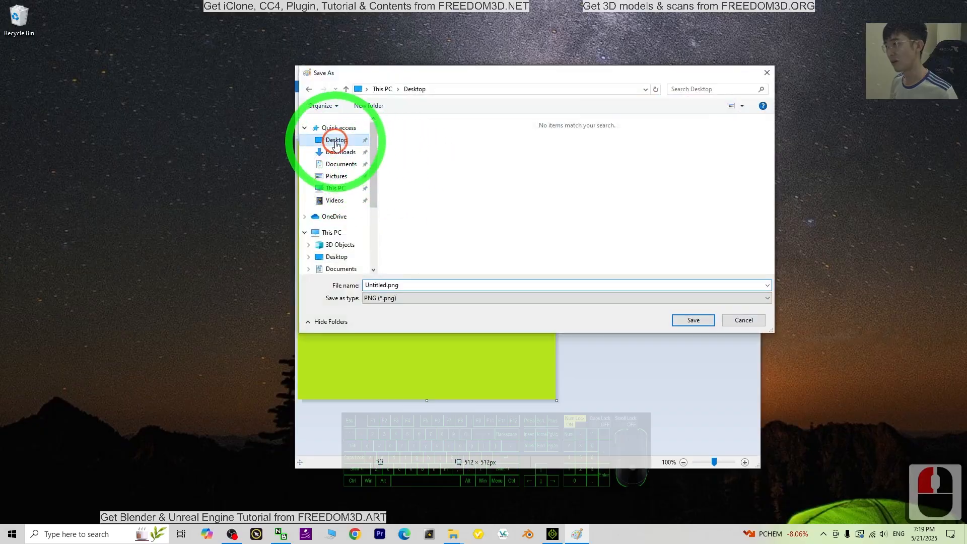
double_click(421, 286)
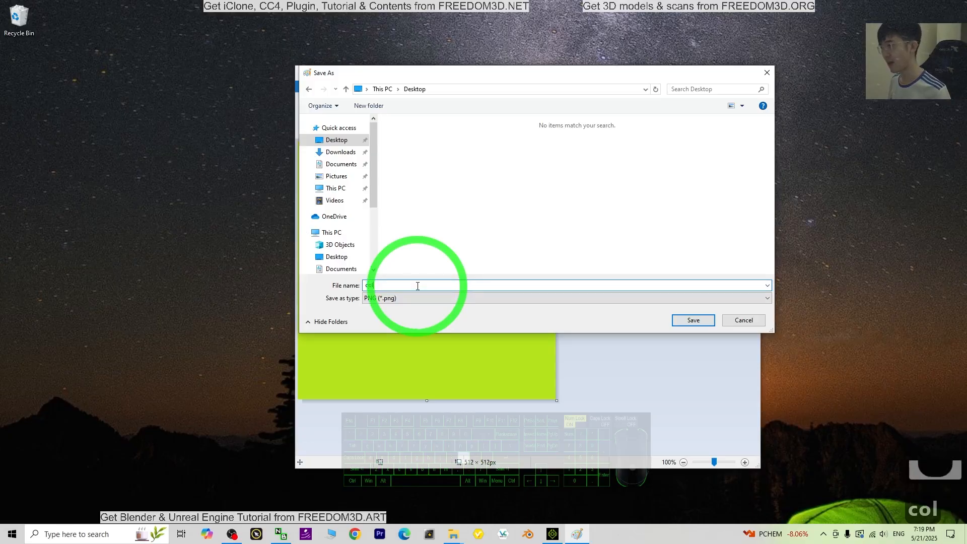
key(Return)
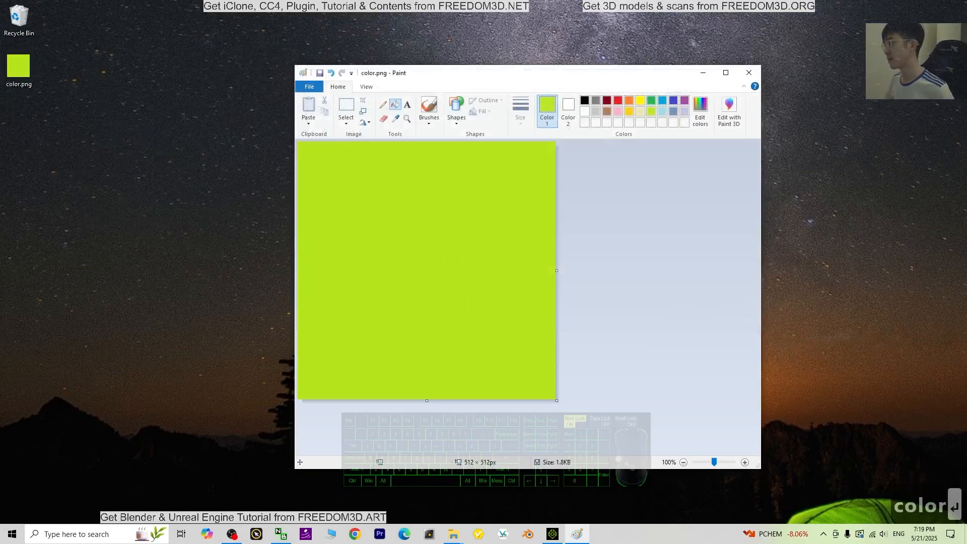
click(749, 75)
click(71, 134)
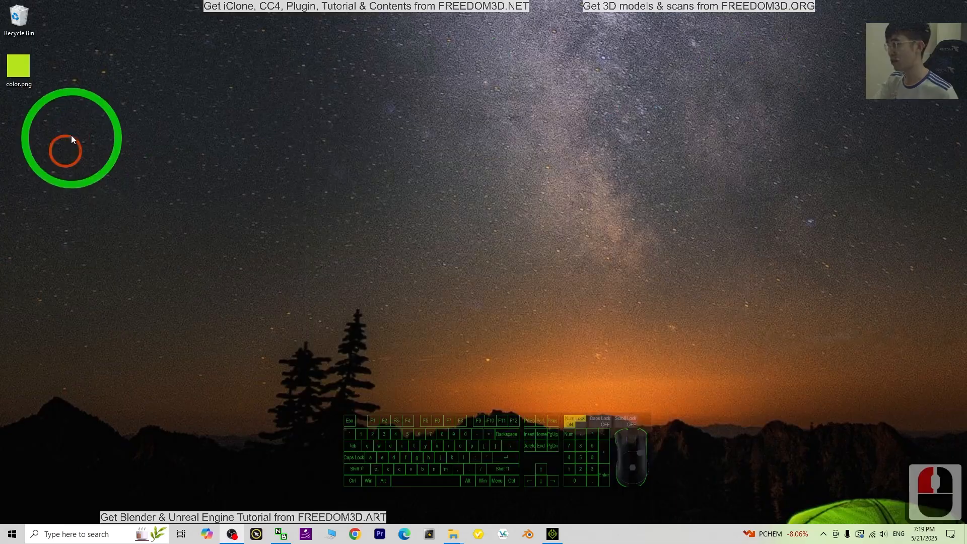
- Switch back to iClone and load color.png from the desktop into the cylinder's Glow texture channel
click(576, 359)
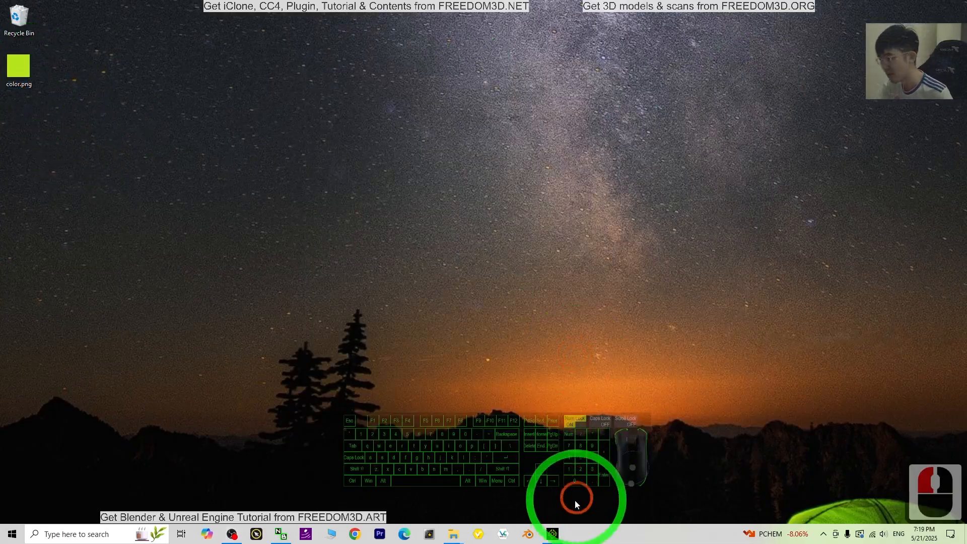
click(554, 540)
click(810, 427)
drag(383, 6, 440, 35)
drag(70, 36, 48, 37)
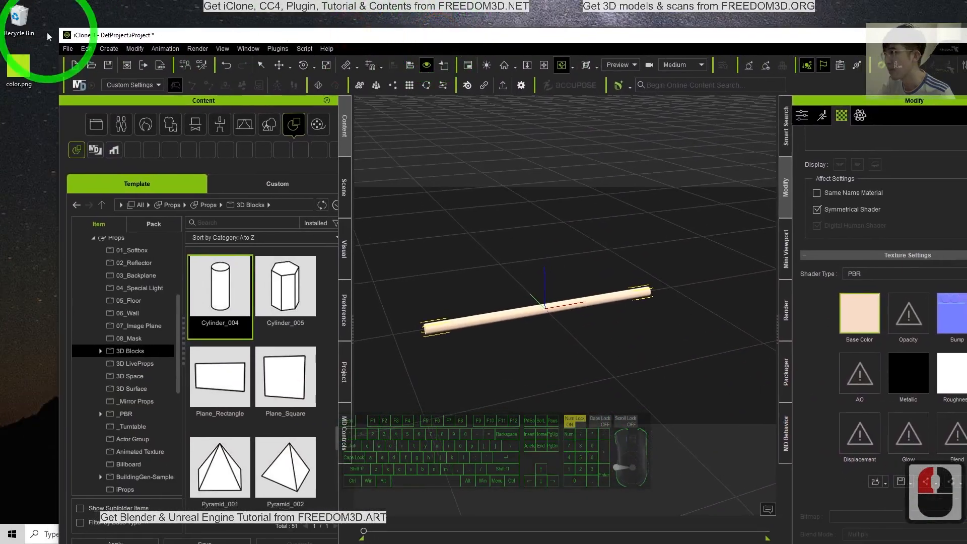
drag(23, 72, 925, 317)
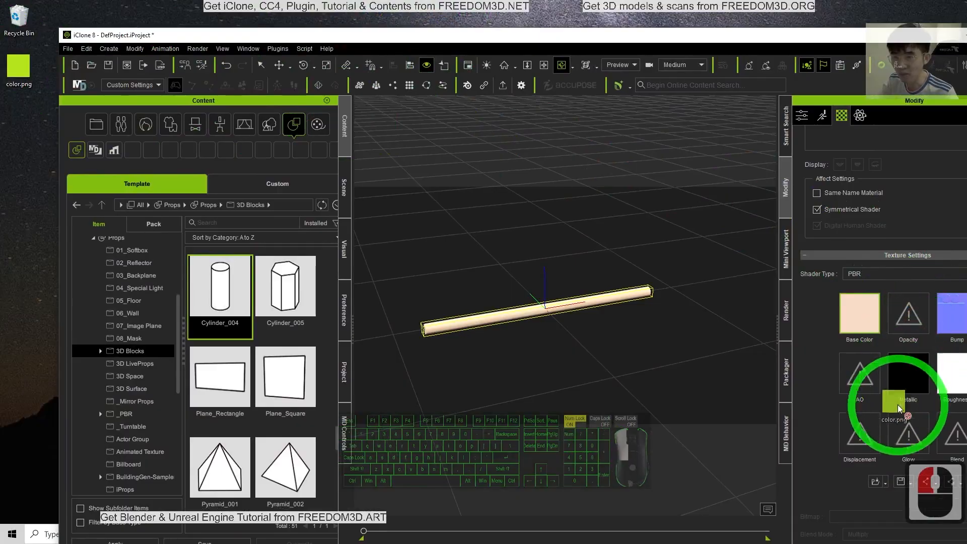
drag(910, 430, 910, 430)
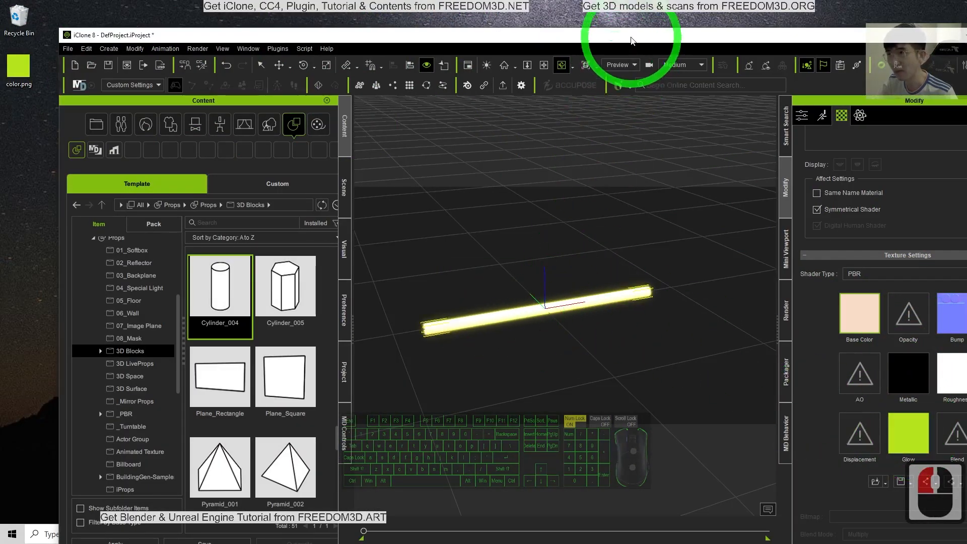
drag(583, 33, 567, 4)
- Open the Adjust Color settings for the tube's Glow texture
scroll(486, 348, up, 3)
scroll(486, 347, down, 8)
scroll(499, 301, up, 4)
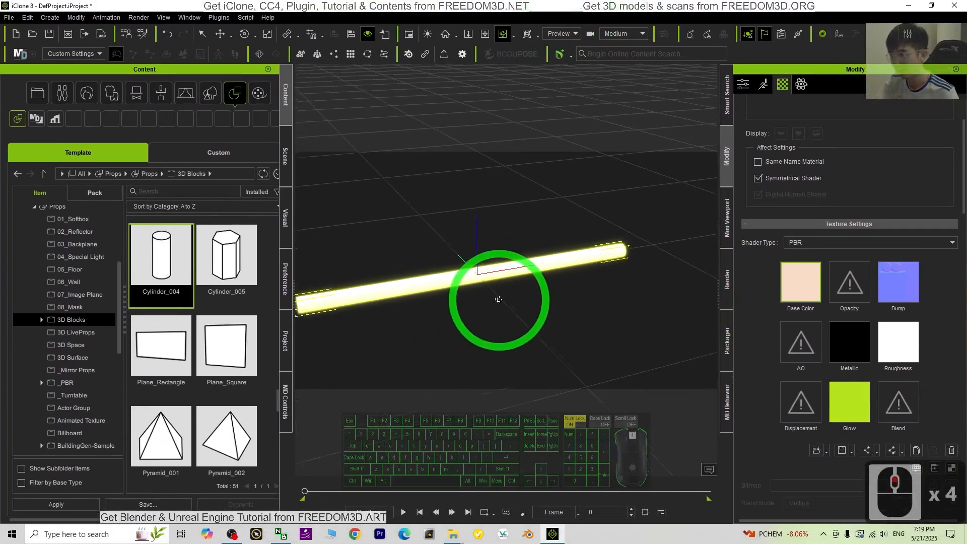
scroll(496, 306, down, 1)
right_click(840, 405)
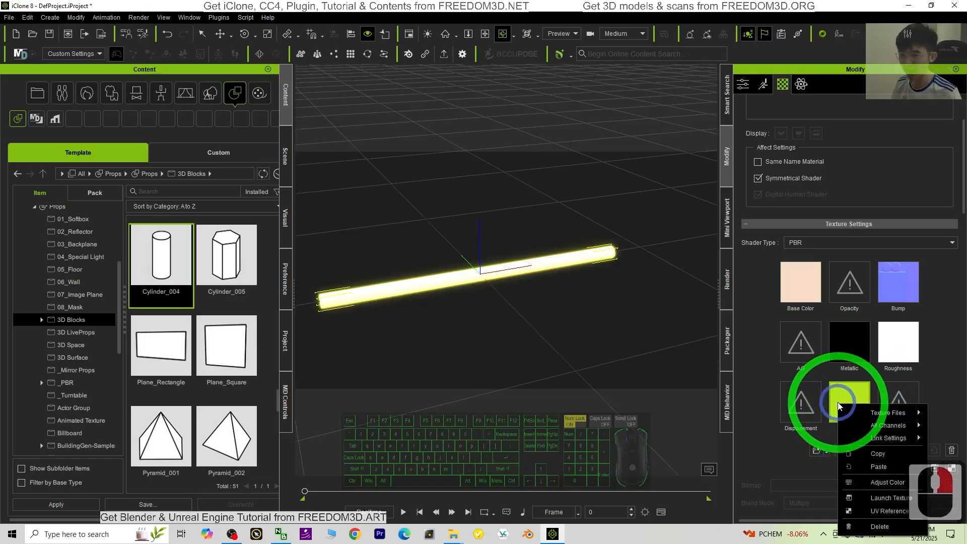
click(880, 482)
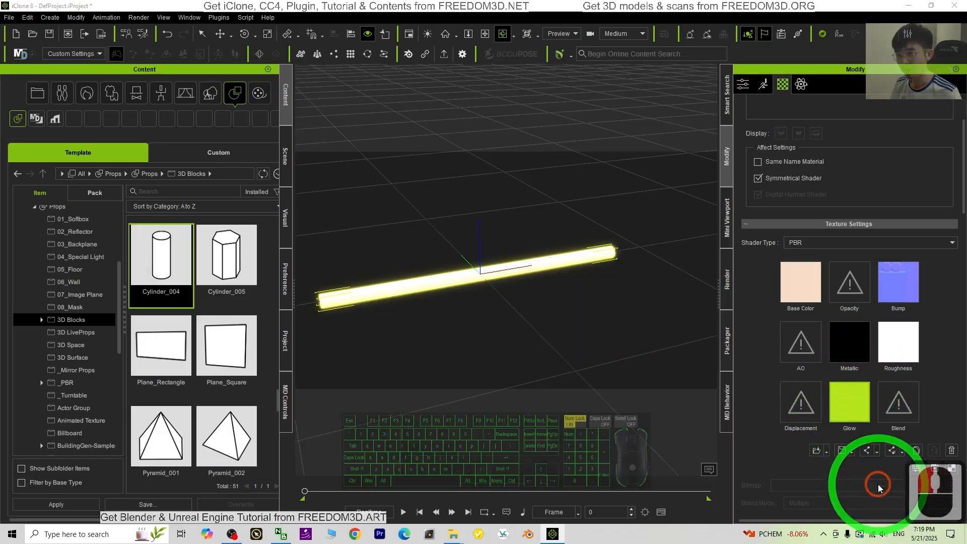
drag(475, 92, 710, 82)
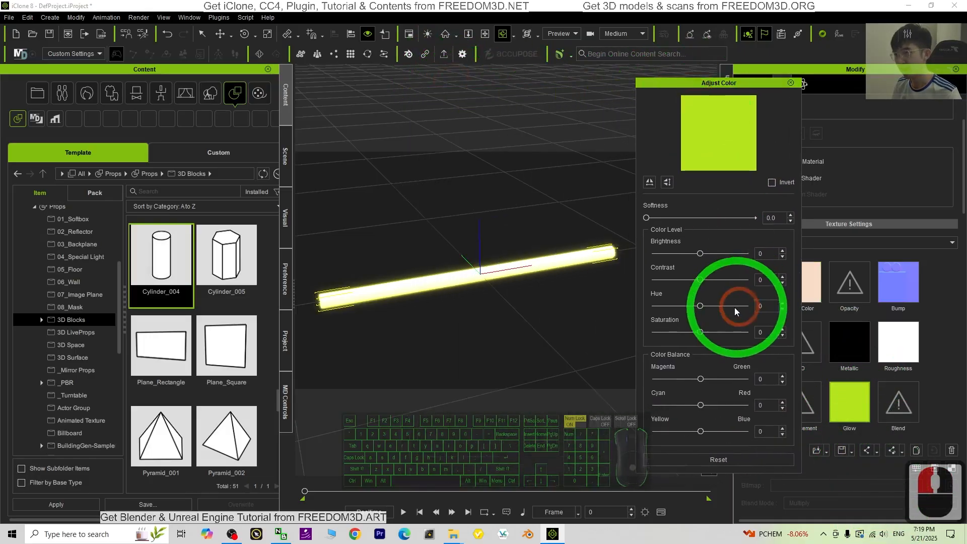
- Set the Glow texture's Hue to 63 to try a cyan glow on the tube
drag(700, 308, 729, 306)
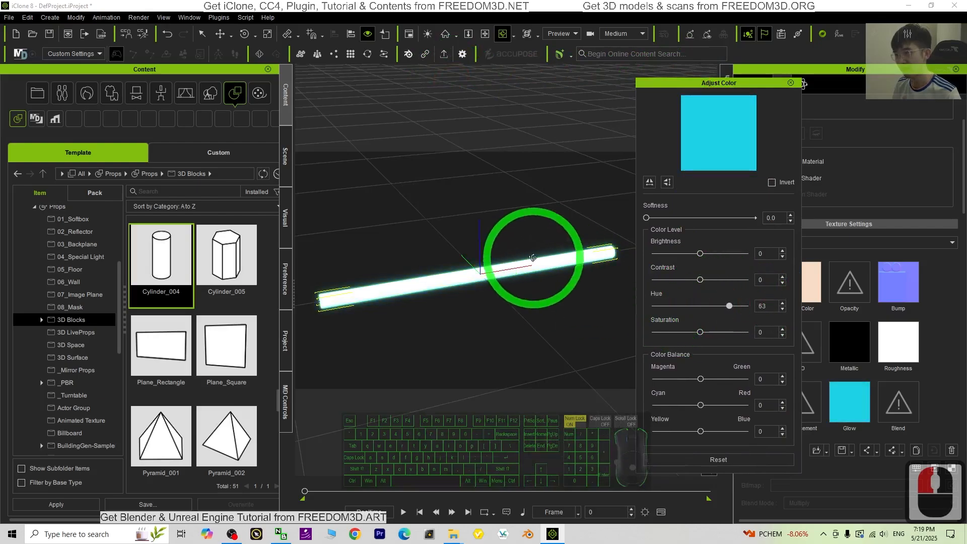
scroll(458, 288, up, 7)
scroll(457, 288, down, 8)
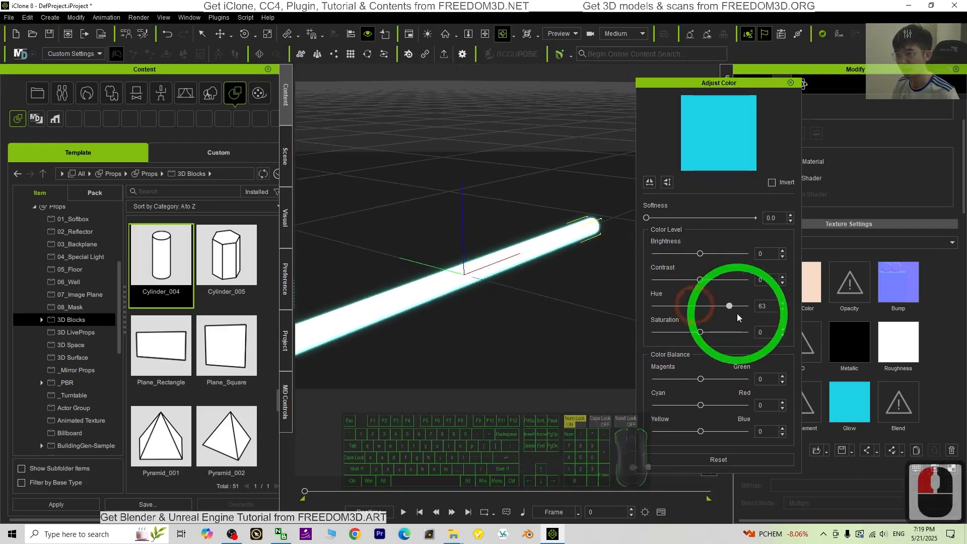
- Set the Glow texture's Hue to -67 to try a magenta glow on the tube
click(679, 310)
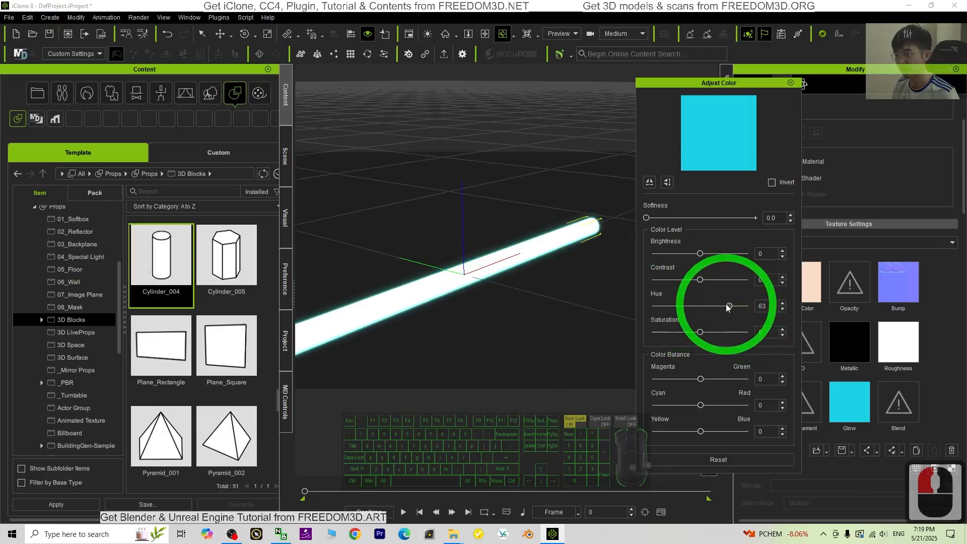
drag(728, 305, 670, 306)
scroll(471, 287, up, 6)
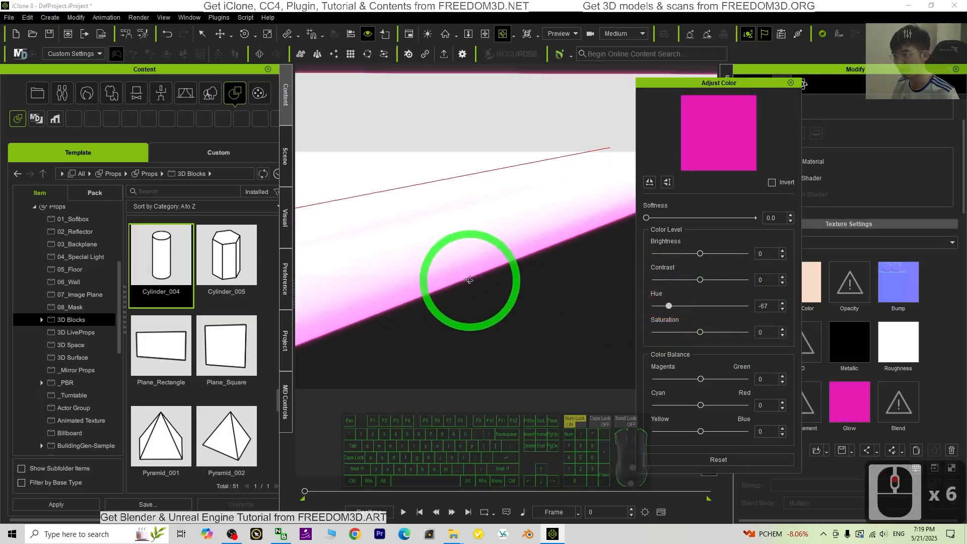
scroll(475, 255, down, 8)
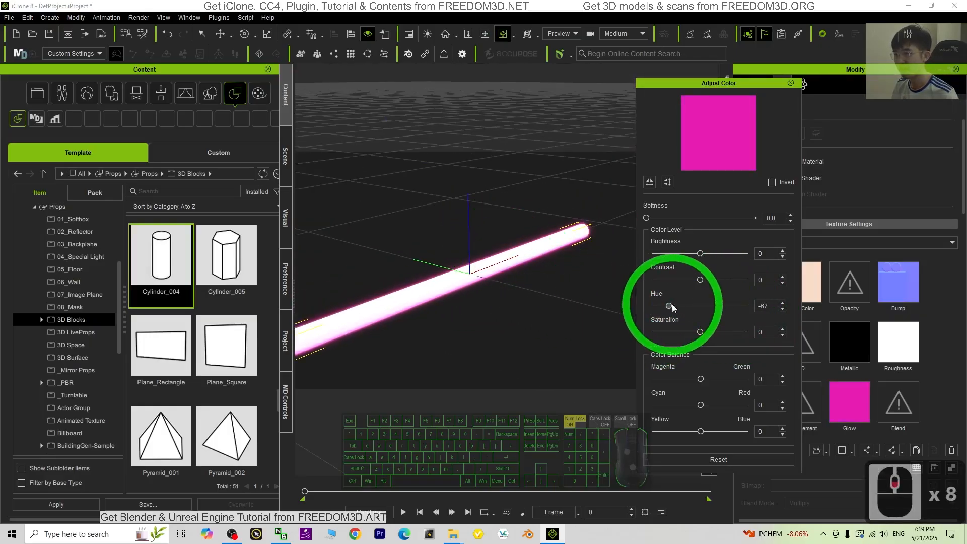
- Set the Glow texture's Hue to 34 for a green glow and close the color adjustment
drag(672, 307, 716, 306)
scroll(522, 274, down, 8)
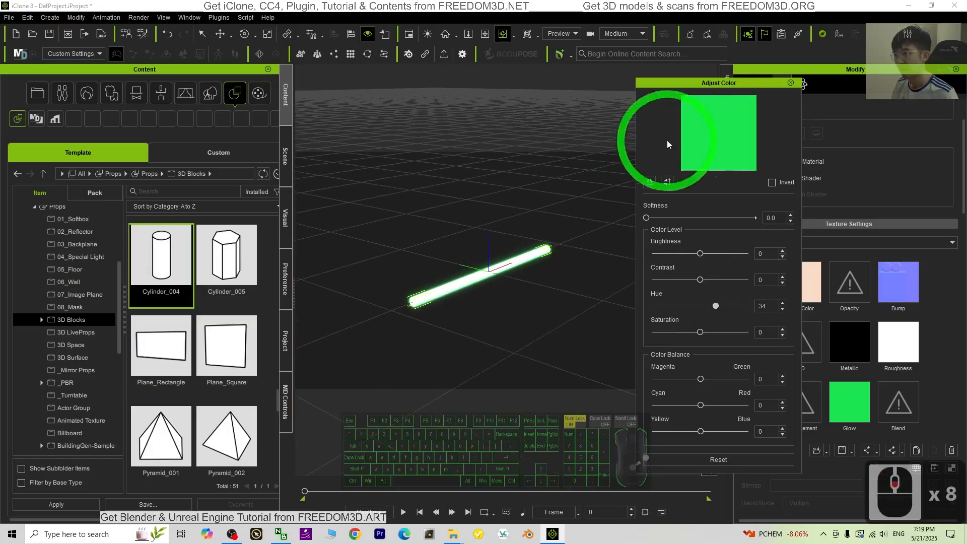
click(790, 86)
scroll(533, 227, up, 6)
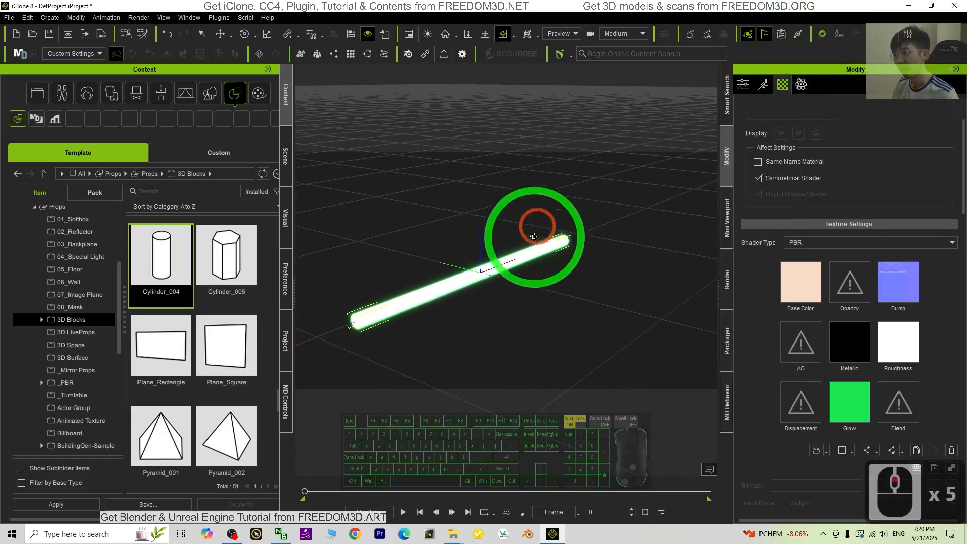
key(c)
drag(595, 306, 458, 311)
scroll(420, 299, down, 5)
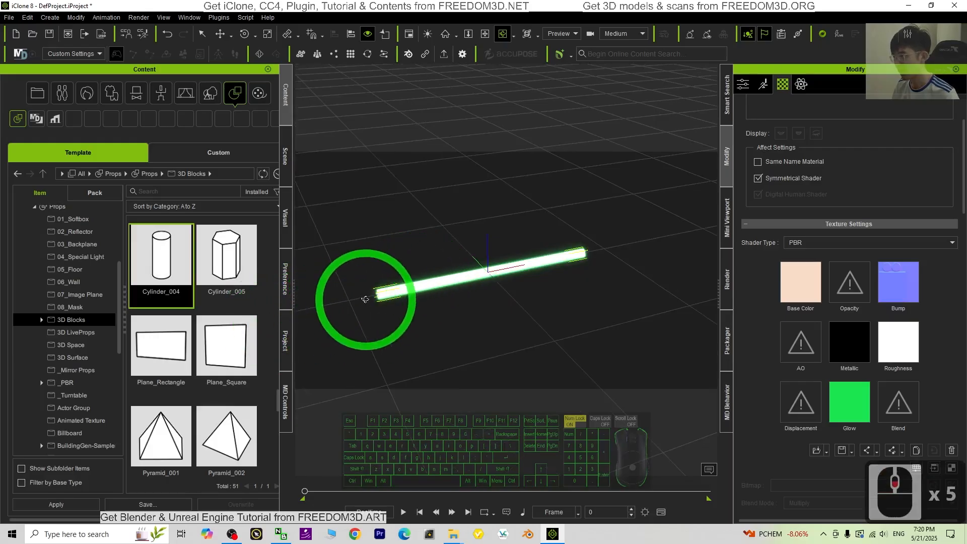
- Add a Pyramid_004 block to the scene near one end of the glowing tube
scroll(226, 307, down, 15)
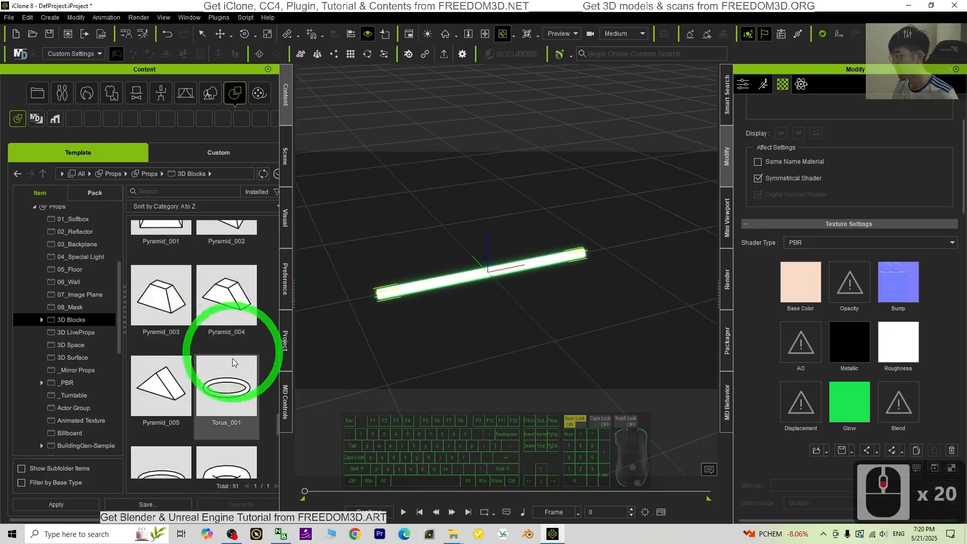
scroll(249, 346, up, 3)
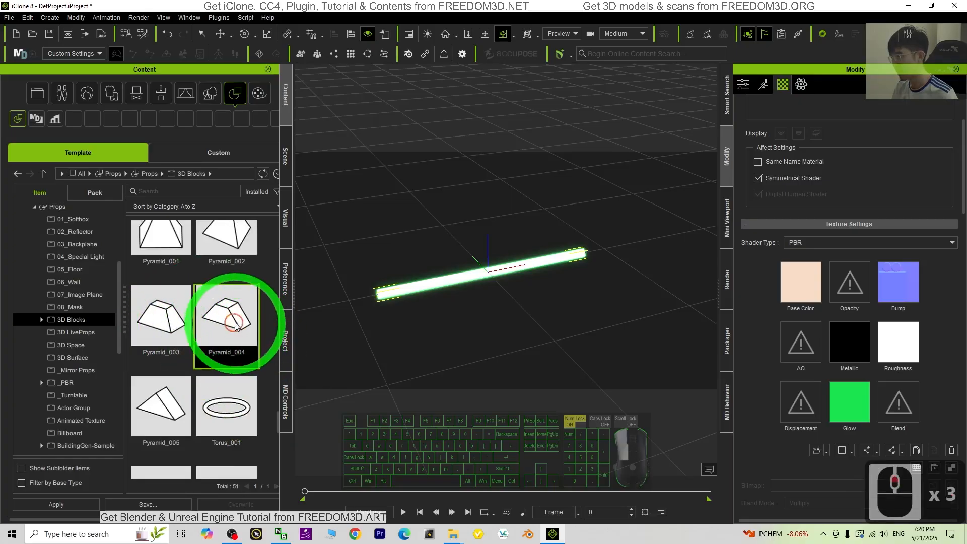
drag(235, 324, 401, 291)
scroll(502, 289, down, 8)
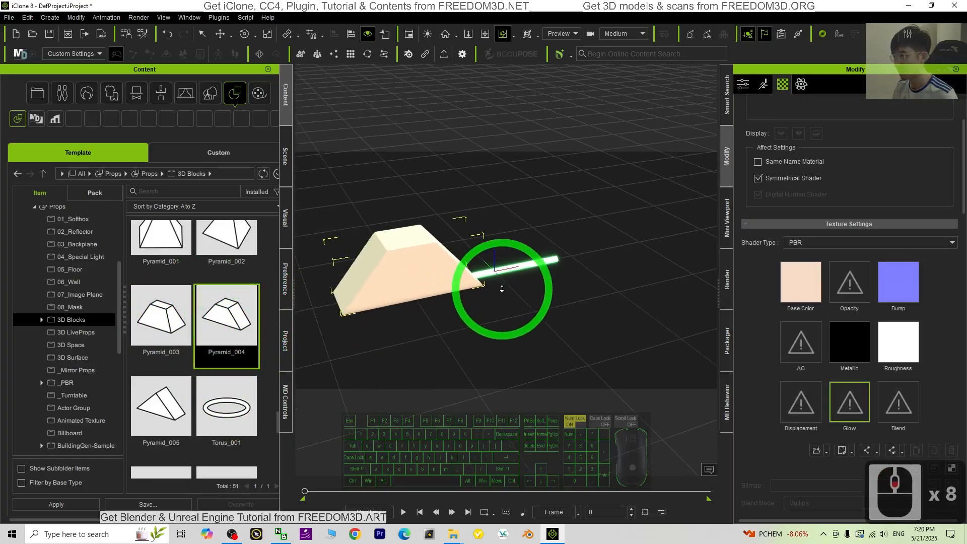
- Rotate the pyramid block about the Z axis and set its Z rotation to exactly 90
scroll(501, 288, down, 5)
scroll(496, 292, up, 8)
scroll(496, 292, down, 7)
key(c)
drag(602, 255, 507, 291)
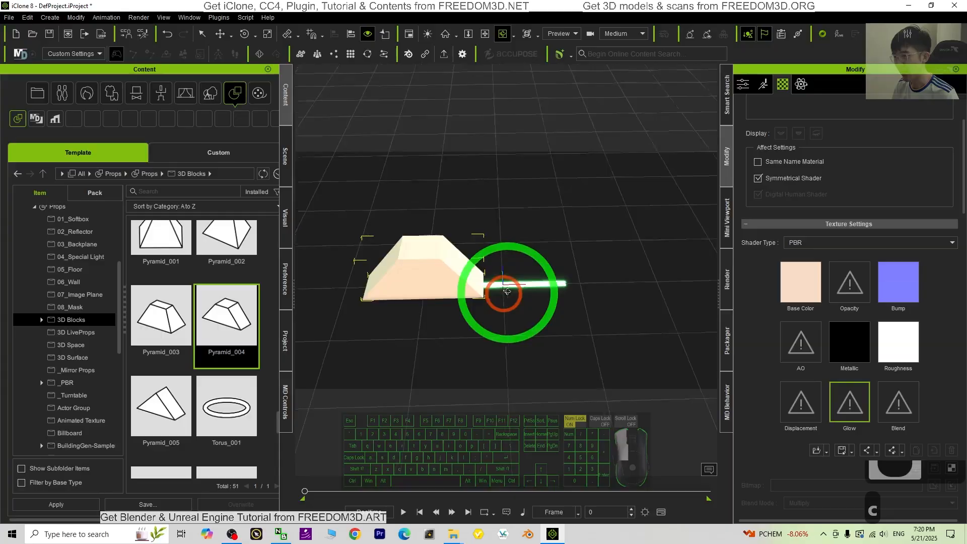
key(e)
key(r)
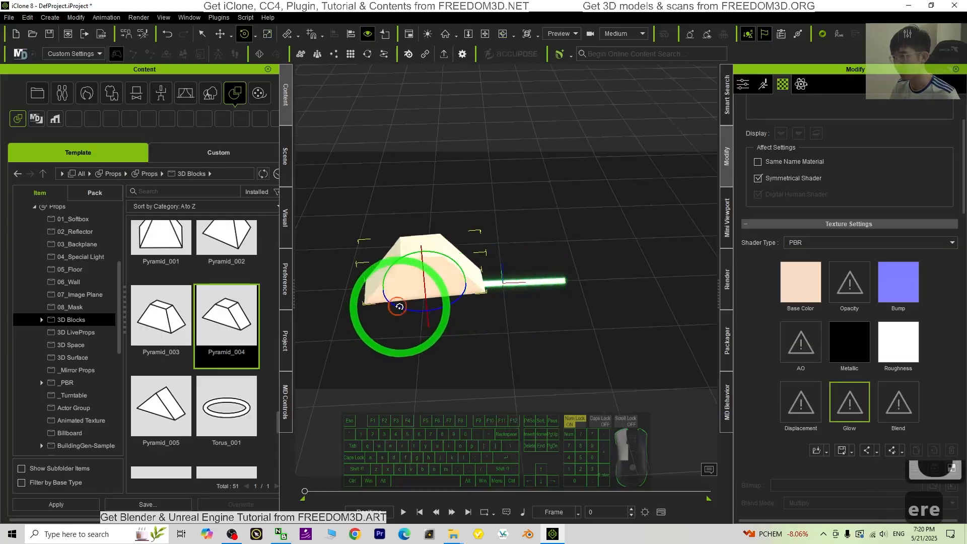
drag(399, 307, 445, 302)
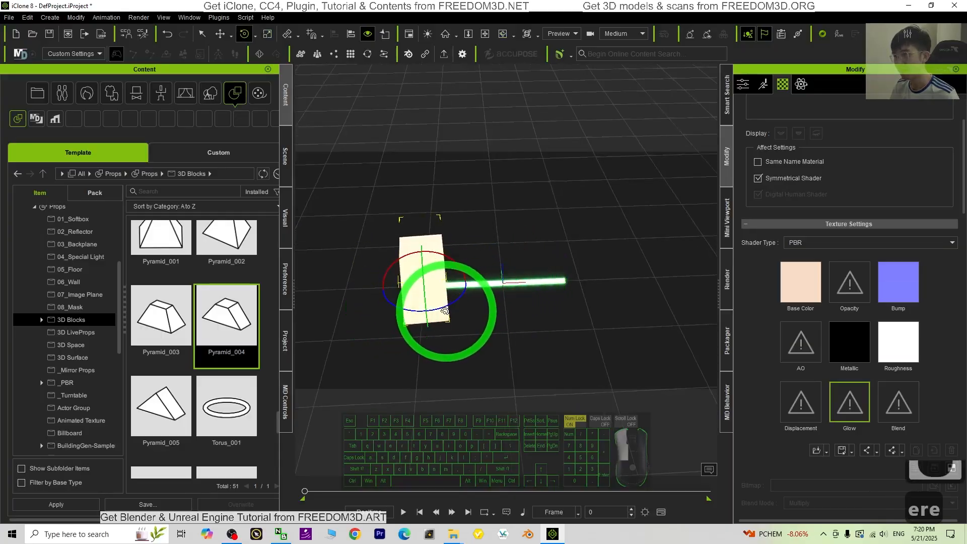
click(744, 86)
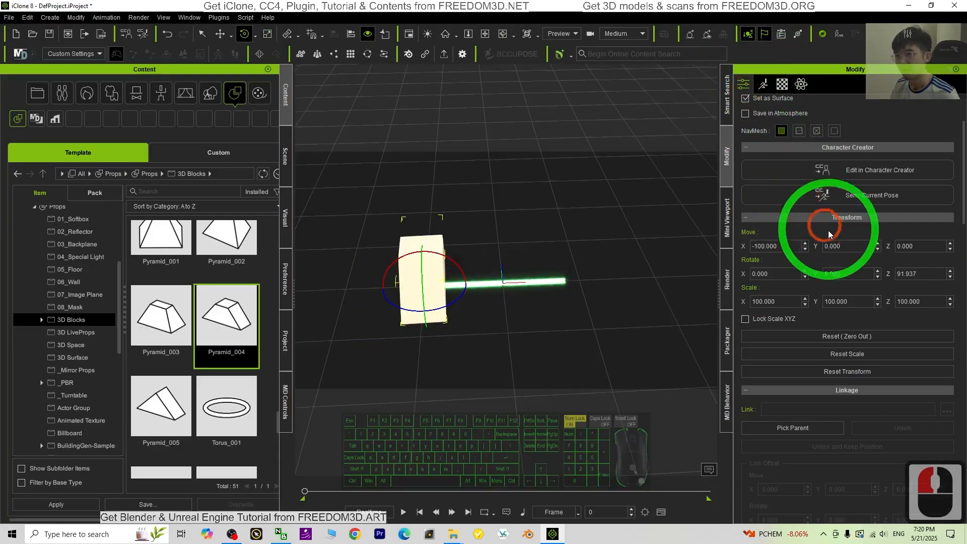
double_click(924, 275)
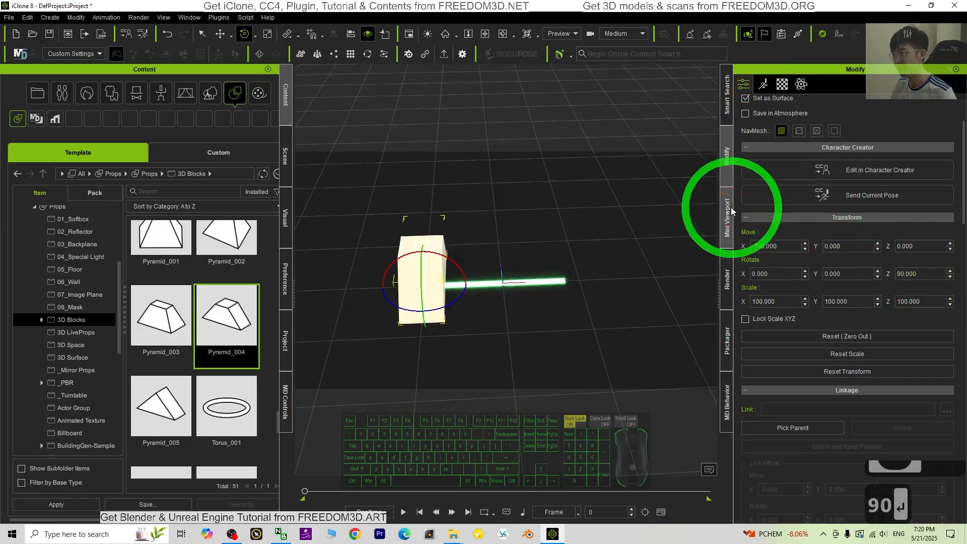
- Scale the pyramid block down uniformly to about 20.5
scroll(557, 255, up, 6)
key(e)
drag(406, 292, 422, 367)
- Move the small pyramid onto the tube's end, at about X -84.74 and Z -6.17
scroll(507, 316, up, 9)
key(x)
drag(460, 319, 408, 228)
key(c)
key(w)
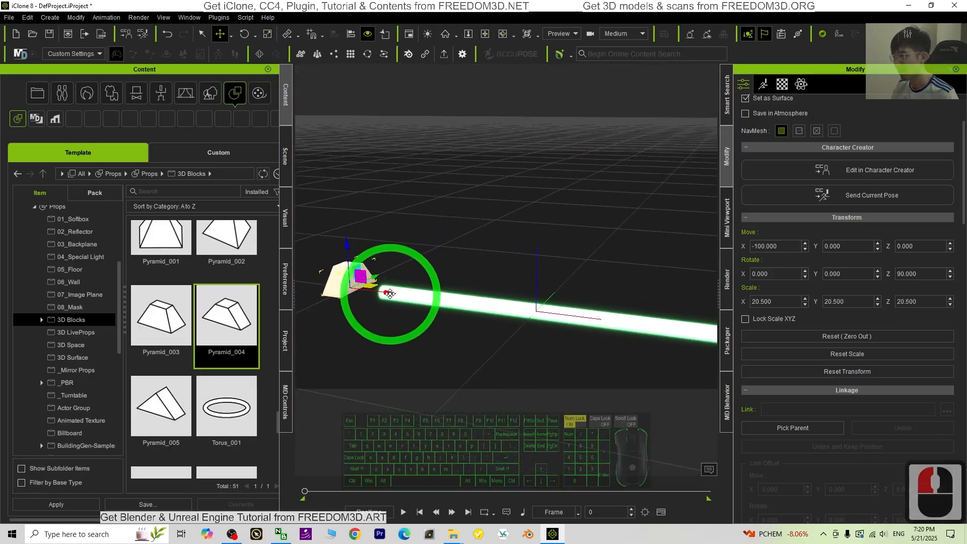
drag(390, 294, 411, 302)
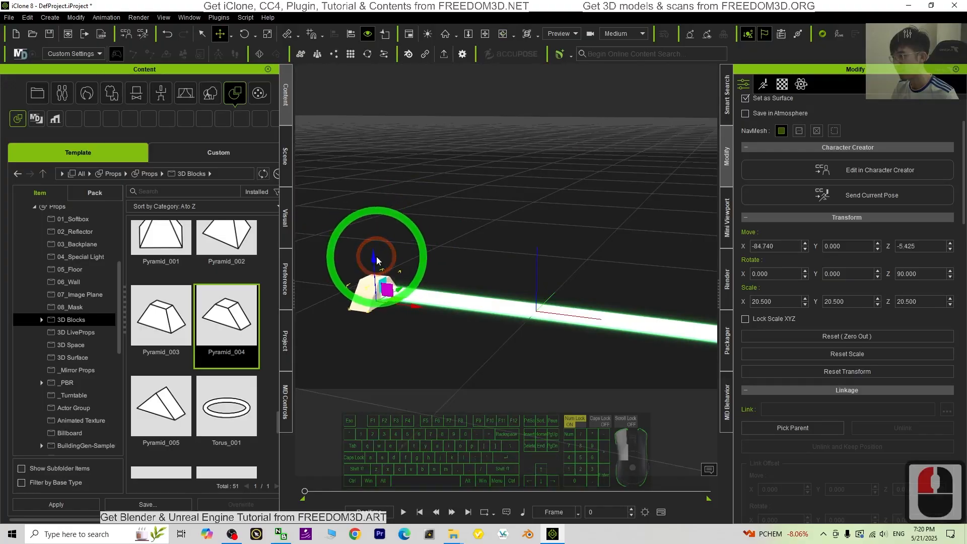
- Narrow the pyramid end cap to an X scale of about 11.38 and a Z scale of about 18.66
key(c)
drag(575, 240, 348, 220)
scroll(425, 272, up, 6)
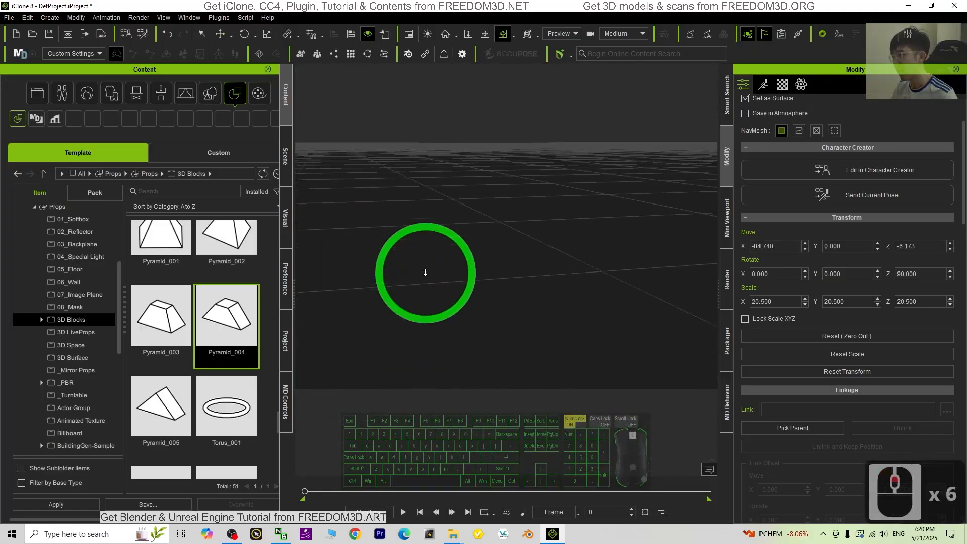
scroll(408, 297, down, 5)
drag(407, 296, 547, 283)
key(r)
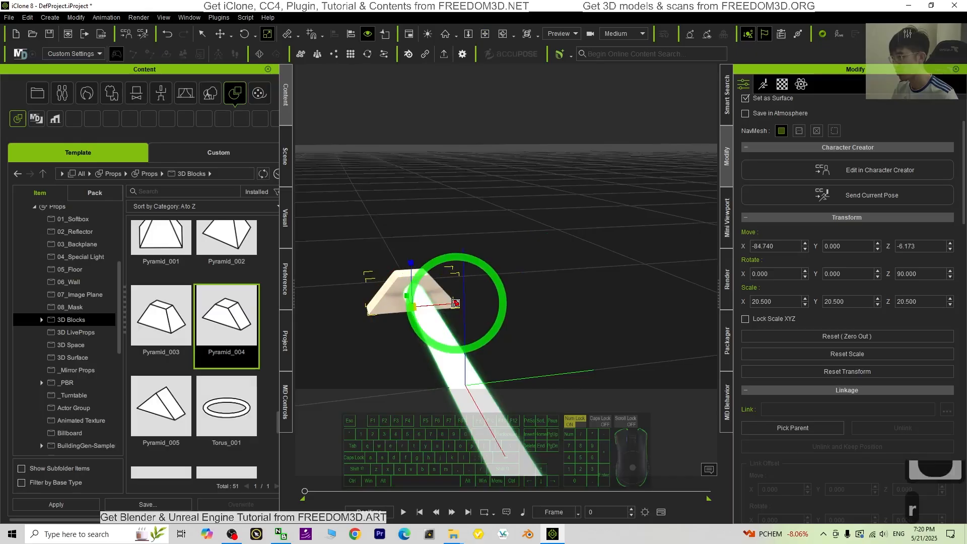
drag(456, 303, 434, 305)
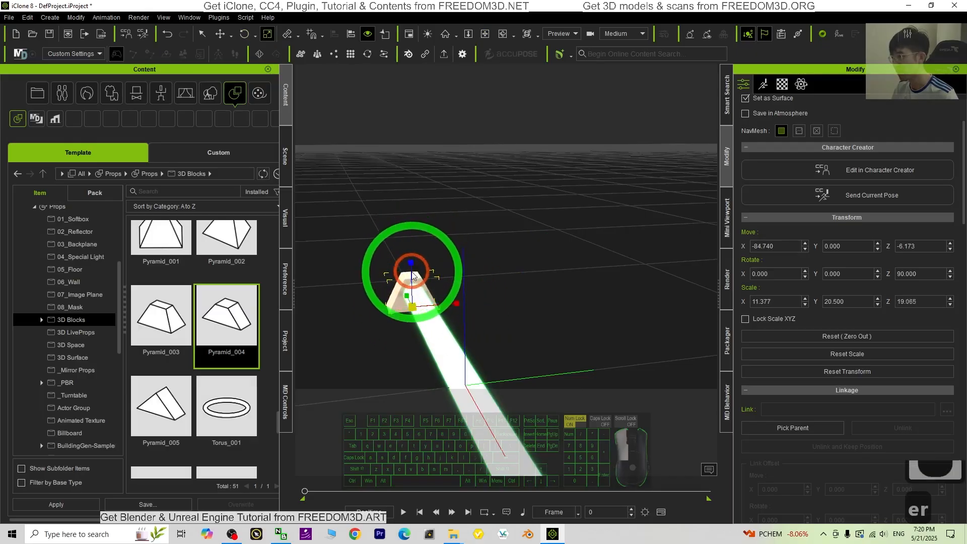
- Raise the end cap to about Z -4.77 so it lines up with the tube
key(x)
drag(375, 344, 663, 306)
key(c)
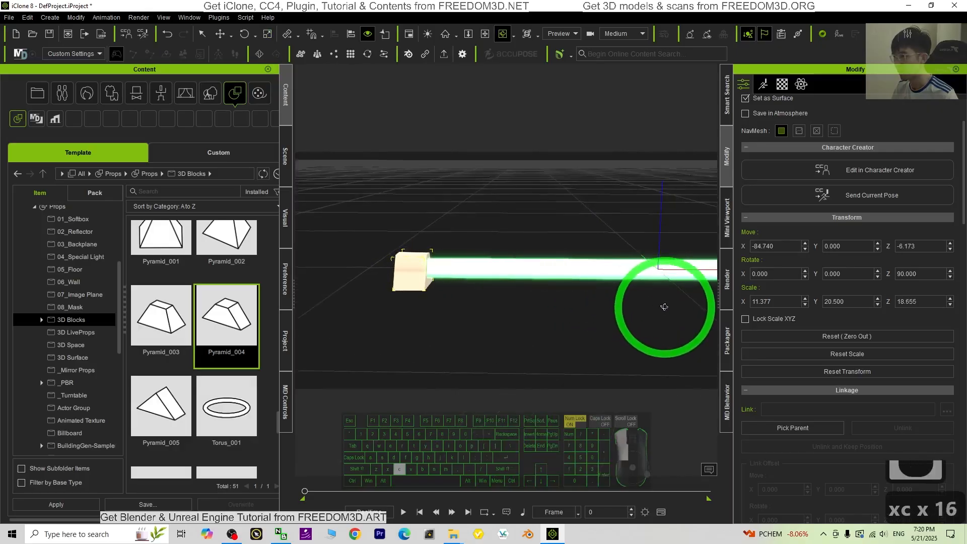
key(w)
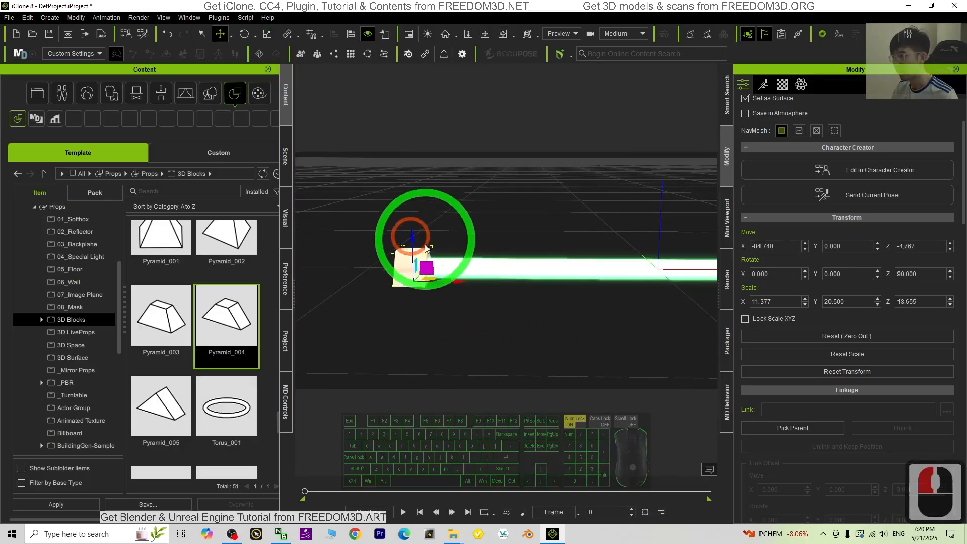
- Duplicate the end cap along the X axis to the tube's opposite end, at about X 81.07
key(c)
drag(426, 248, 566, 352)
scroll(609, 322, down, 7)
key(x)
drag(613, 320, 474, 336)
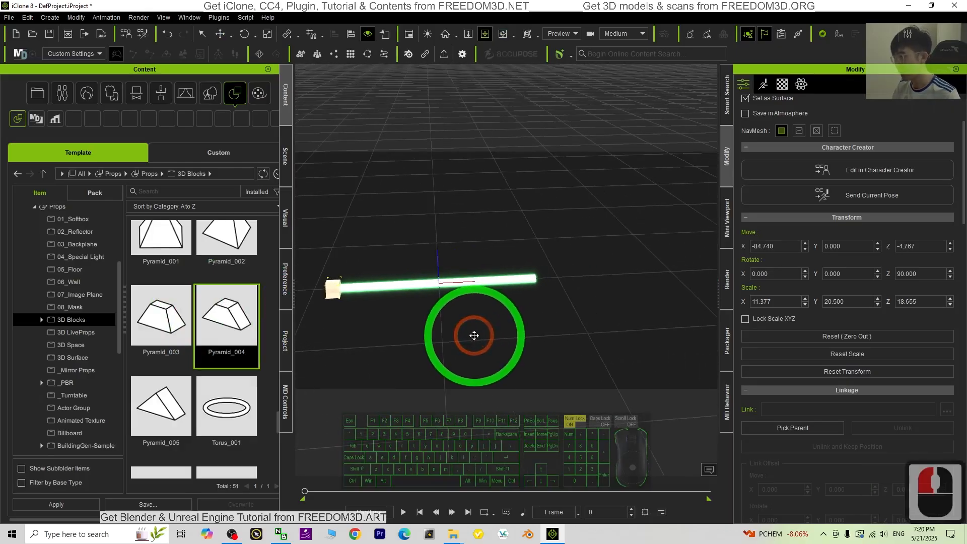
key(w)
scroll(459, 338, up, 2)
scroll(453, 339, down, 2)
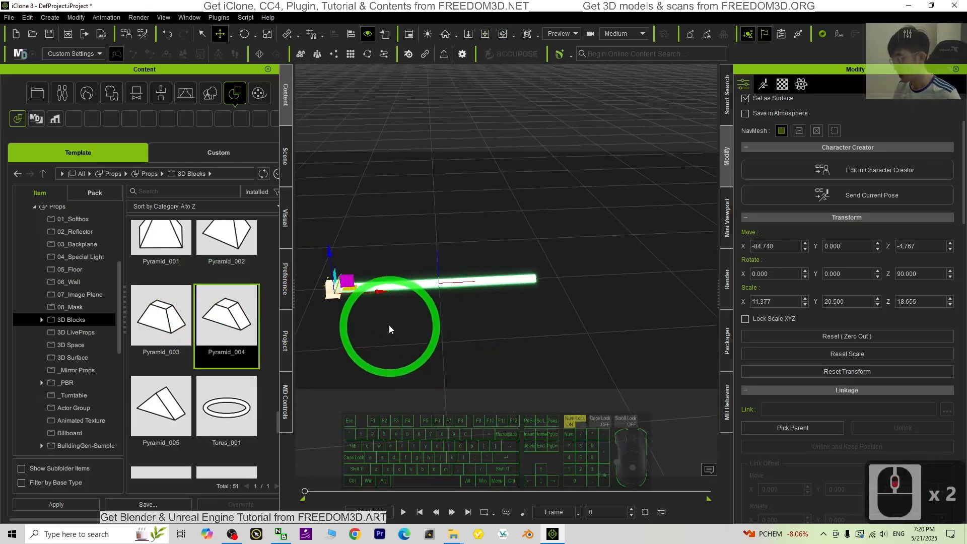
drag(381, 291, 439, 291)
mouse_move(564, 301)
mouse_down()
mouse_move(585, 304)
mouse_move(574, 303)
mouse_up()
scroll(421, 284, up, 3)
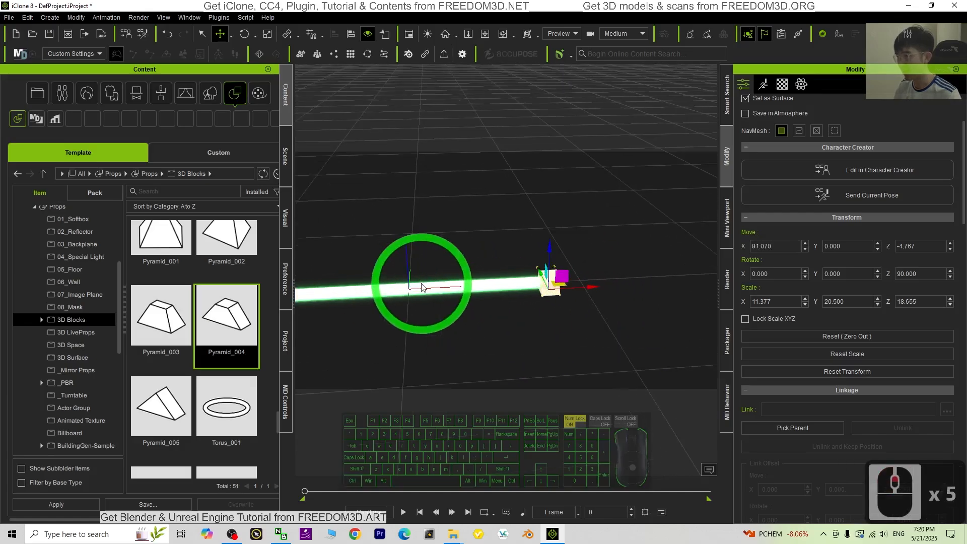
scroll(421, 297, down, 2)
key(x)
drag(407, 320, 457, 280)
key(c)
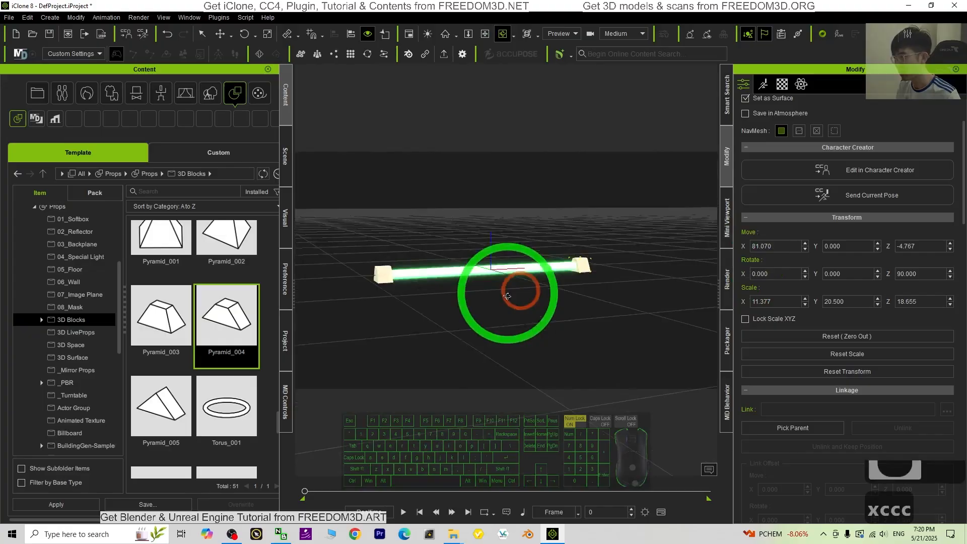
- Find Box_001 among the 3D Blocks and add it to the scene at the tube
scroll(214, 367, down, 20)
scroll(234, 373, down, 14)
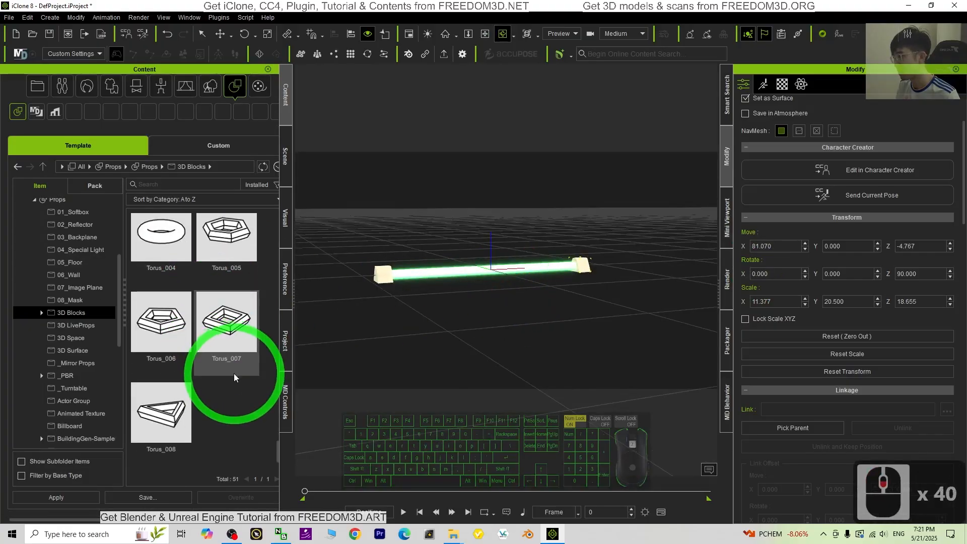
scroll(250, 389, up, 20)
scroll(250, 389, up, 8)
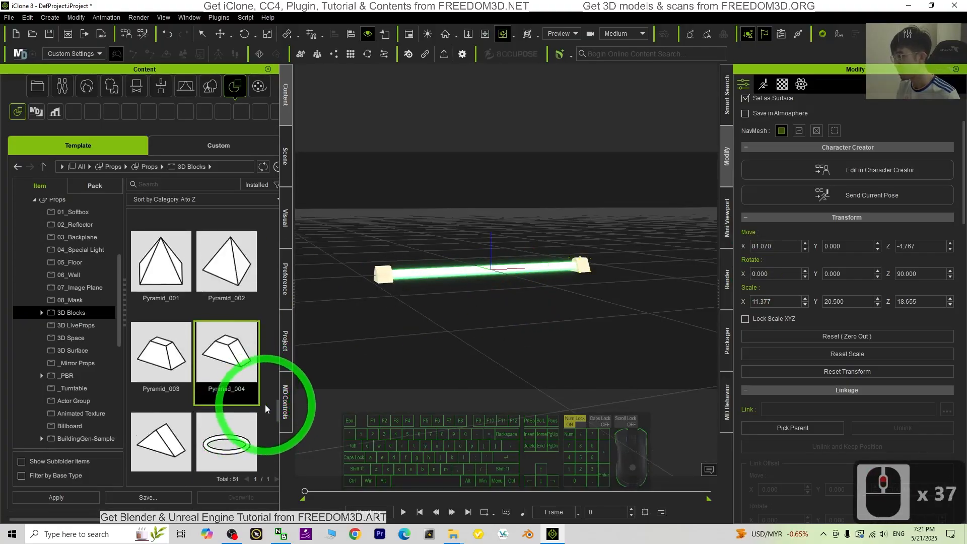
drag(276, 410, 280, 294)
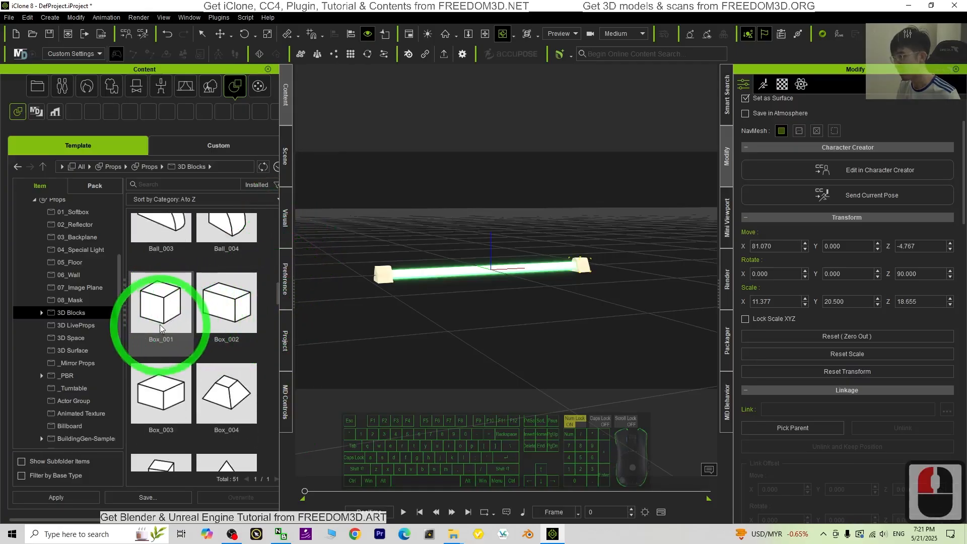
drag(167, 326, 544, 270)
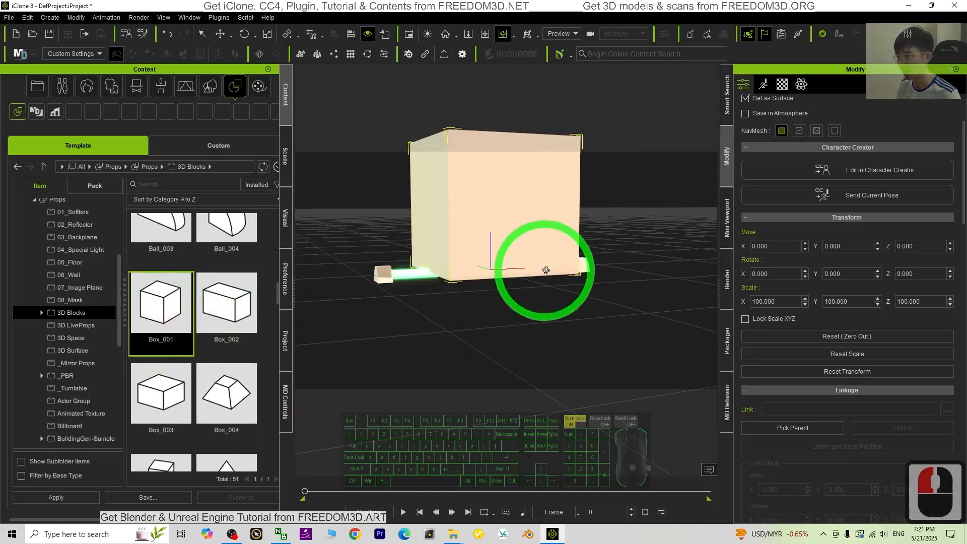
- Shrink the box to a Y scale of 25 and a Z scale of 14.5
scroll(569, 273, up, 8)
scroll(569, 272, down, 8)
key(r)
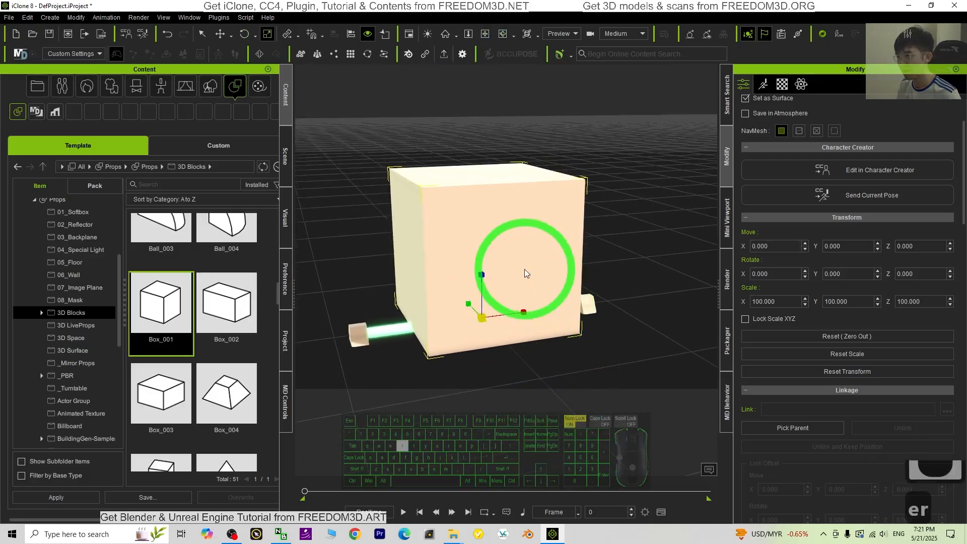
drag(482, 276, 486, 358)
drag(469, 304, 542, 373)
scroll(404, 327, up, 2)
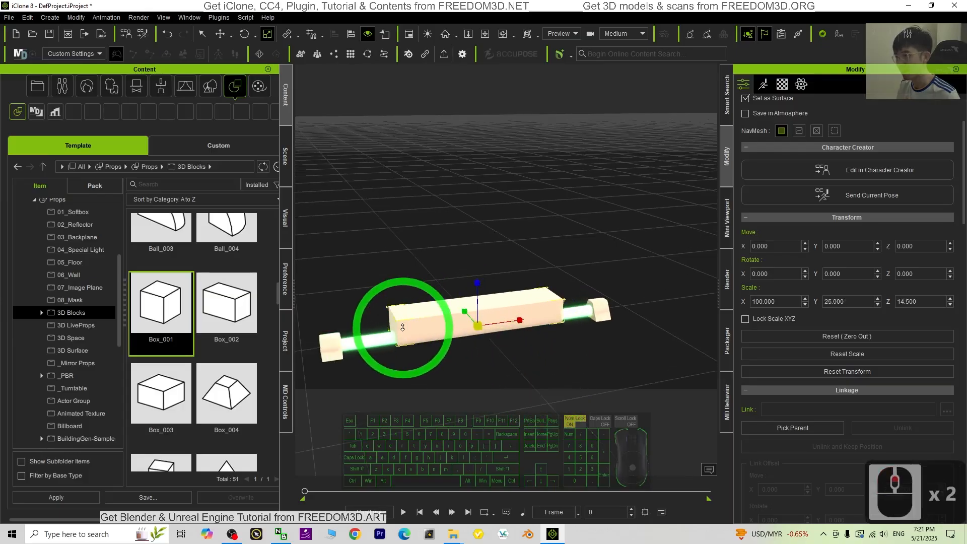
- Flatten the box to a Z scale of about 1.96 and lower it beneath the tube to about Z -6.16
key(x)
drag(402, 327, 508, 354)
key(c)
key(w)
key(x)
drag(594, 302, 508, 251)
key(c)
key(w)
key(x)
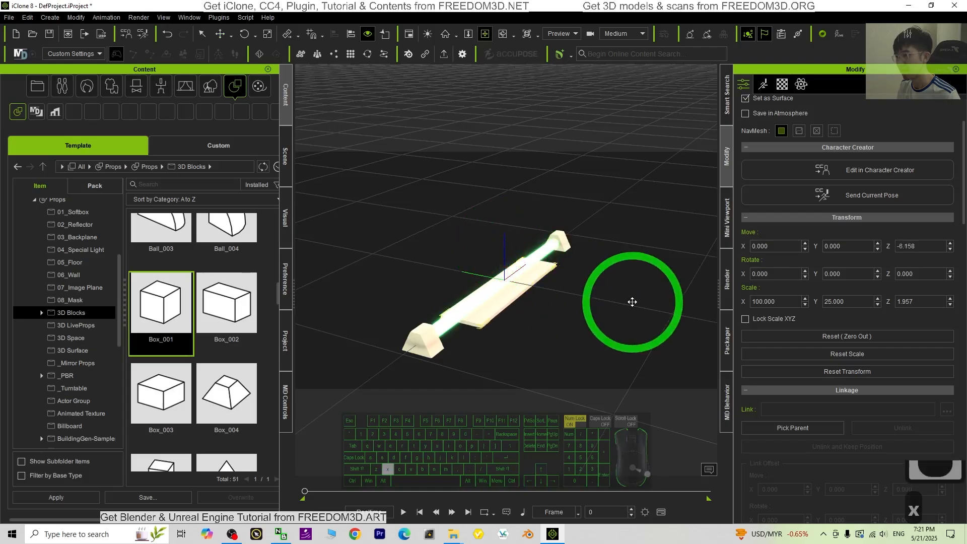
- Fit the base plate to the end caps with an X scale of 171.5 and a Y scale of 16
key(c)
drag(633, 303, 480, 322)
key(r)
drag(543, 288, 616, 296)
key(x)
key(c)
drag(415, 335, 759, 291)
key(e)
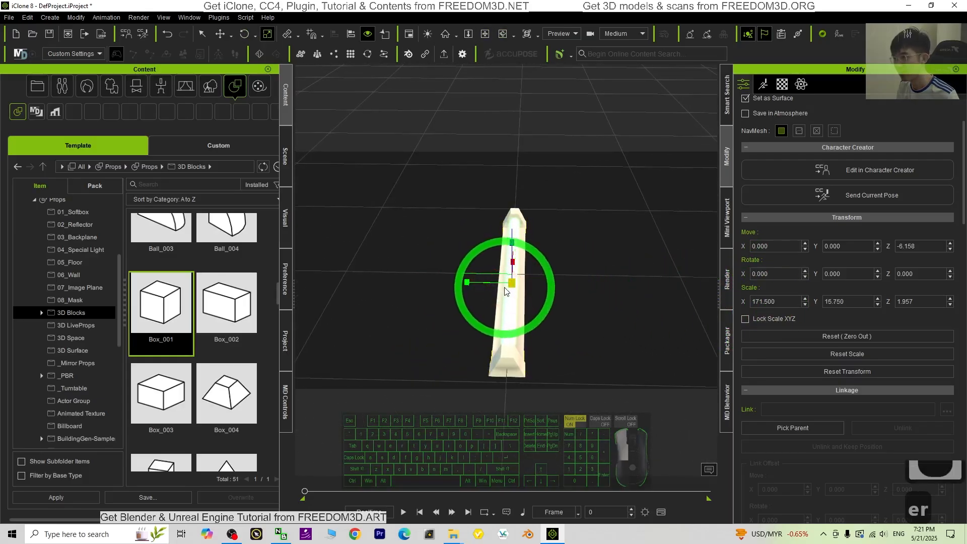
key(x)
key(c)
drag(610, 280, 358, 177)
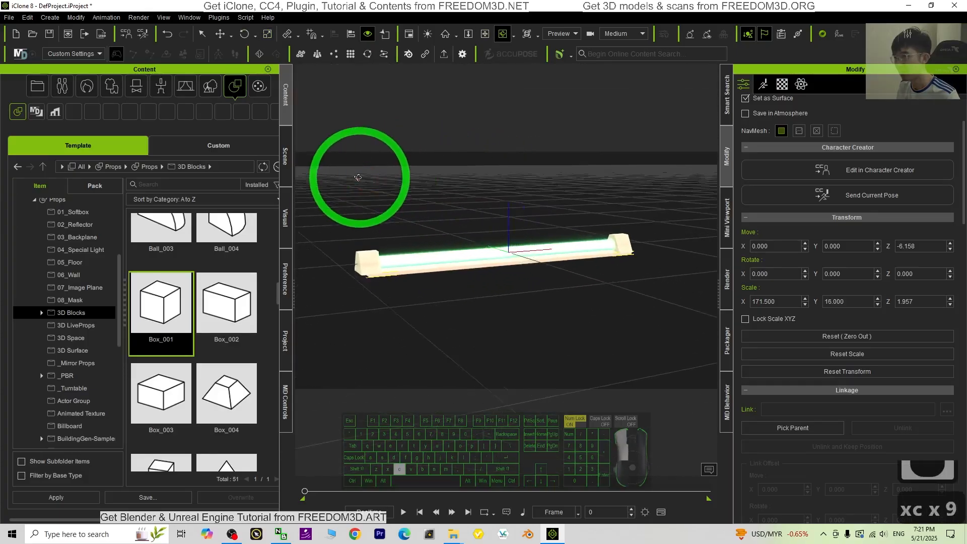
- Lengthen the base plate to an X scale of about 184.36 so it extends past both end caps
scroll(494, 286, up, 8)
scroll(494, 286, down, 3)
key(x)
key(c)
drag(600, 280, 463, 272)
scroll(528, 274, down, 6)
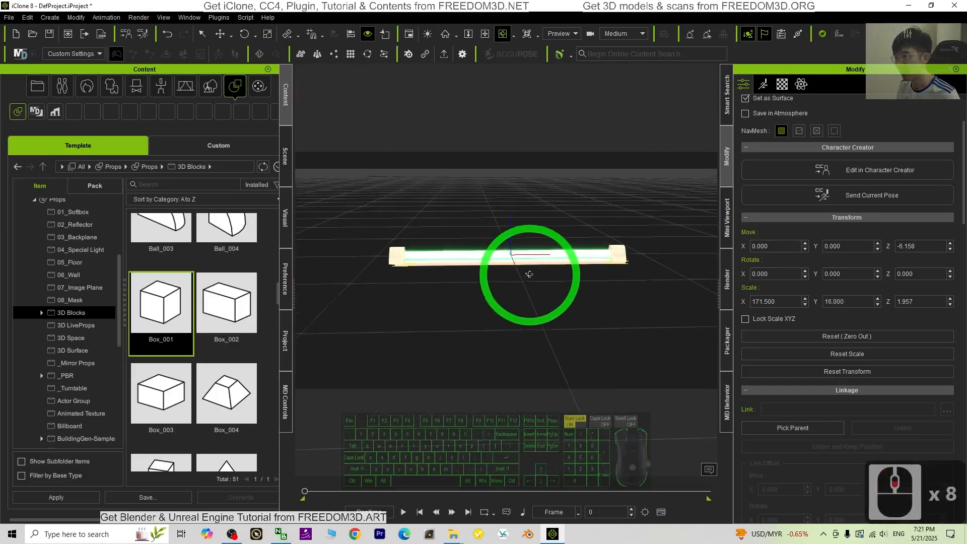
key(e)
key(r)
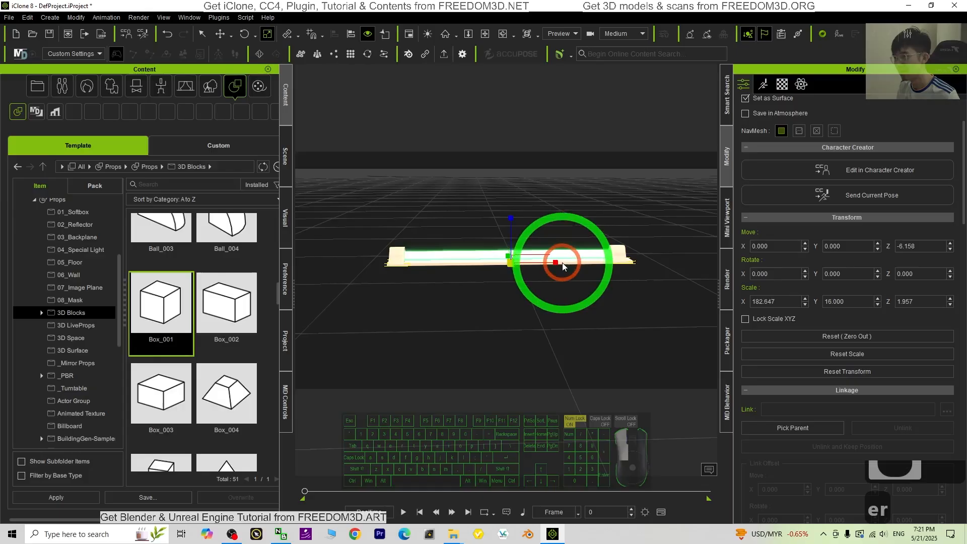
drag(563, 266, 563, 264)
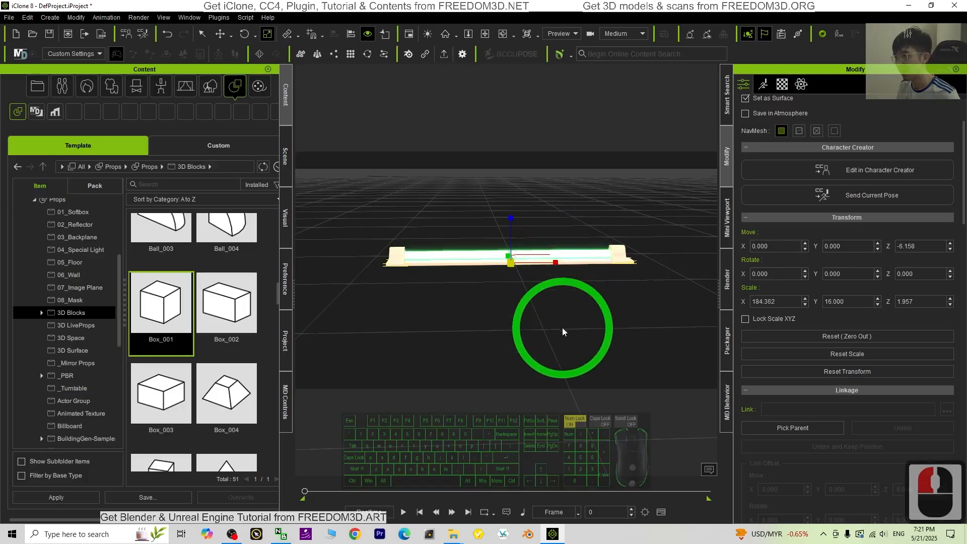
- Move the duplicated end cap outward along the base plate to about X 83.75
key(x)
key(c)
drag(562, 328, 497, 339)
key(x)
key(c)
scroll(508, 319, up, 6)
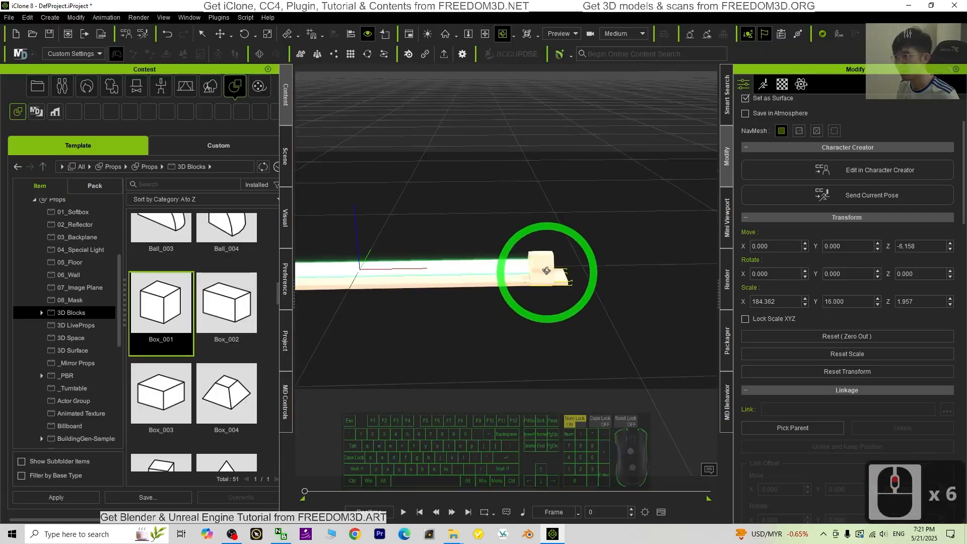
key(q)
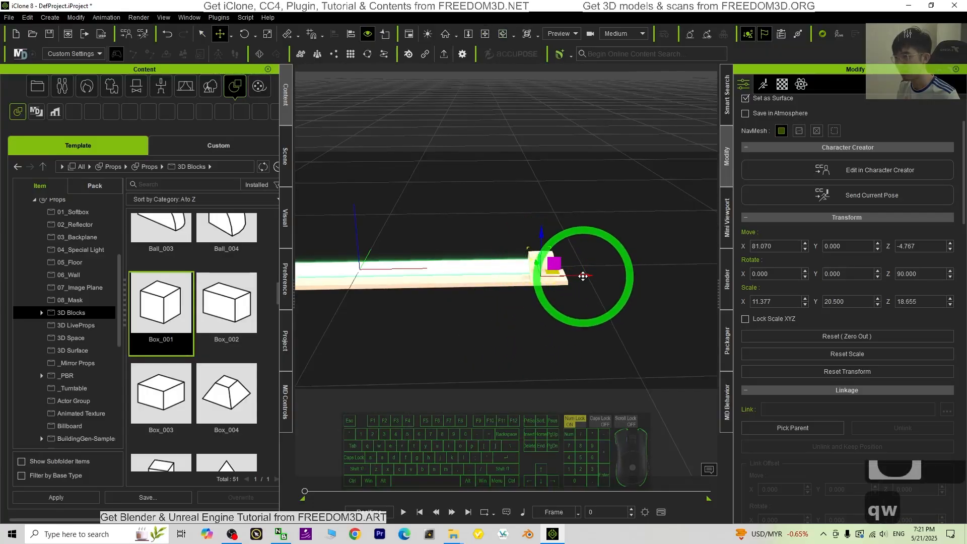
drag(593, 282, 586, 283)
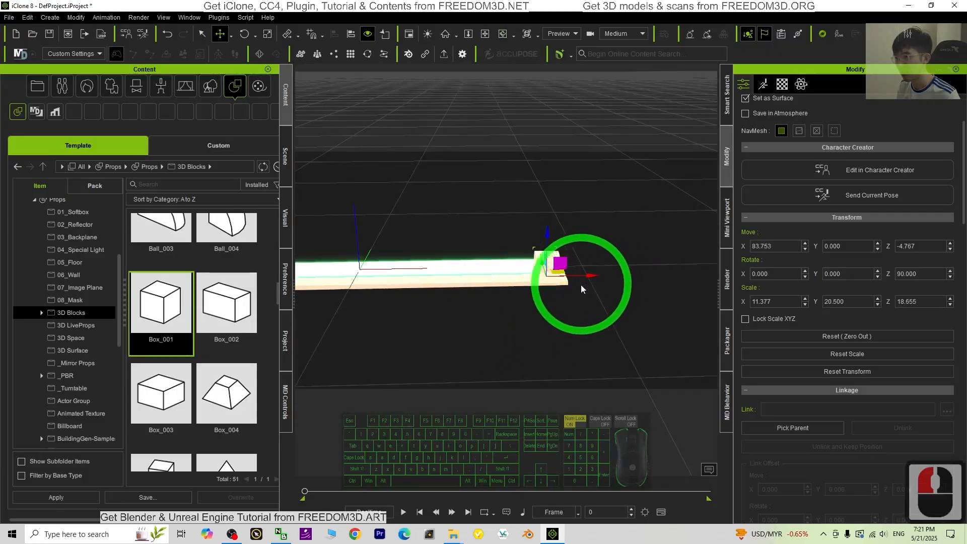
- Examine how the repositioned end cap meets the tube and the base plate
scroll(580, 286, down, 5)
key(x)
drag(431, 305, 455, 302)
key(c)
drag(456, 303, 431, 280)
shift+scroll(464, 313, up, 6)
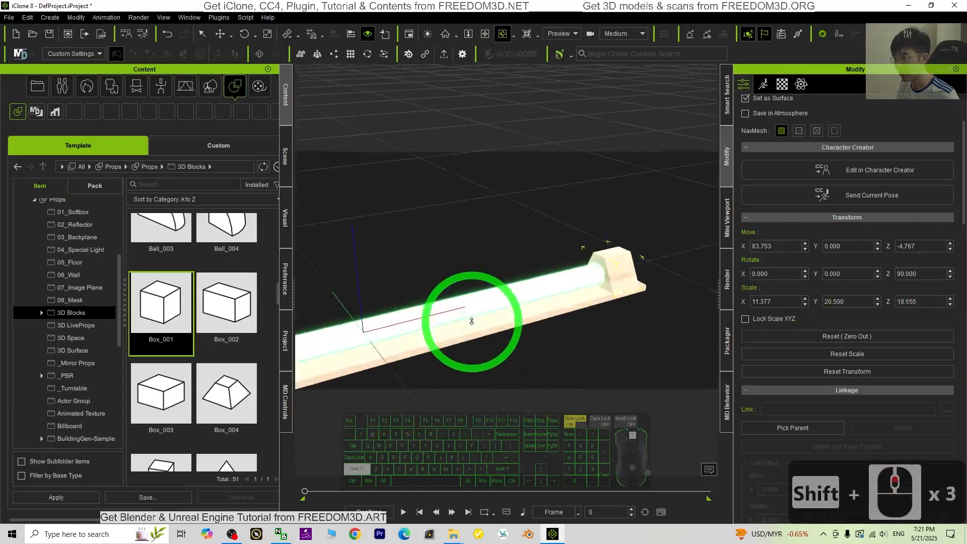
- Link the base plate to the glowing cylinder as its parent
key(x)
key(c)
drag(474, 325, 532, 251)
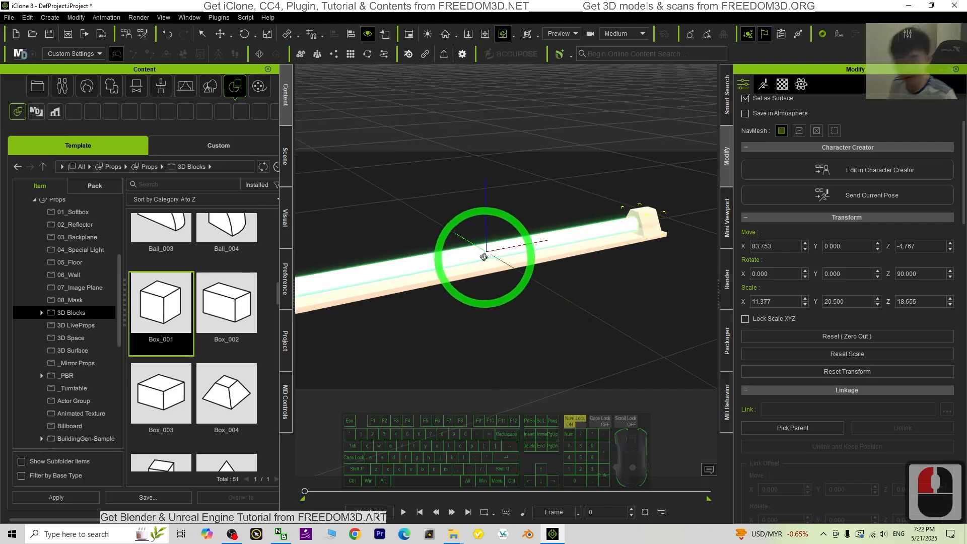
drag(462, 273, 518, 320)
scroll(477, 300, up, 2)
scroll(476, 303, down, 2)
key(q)
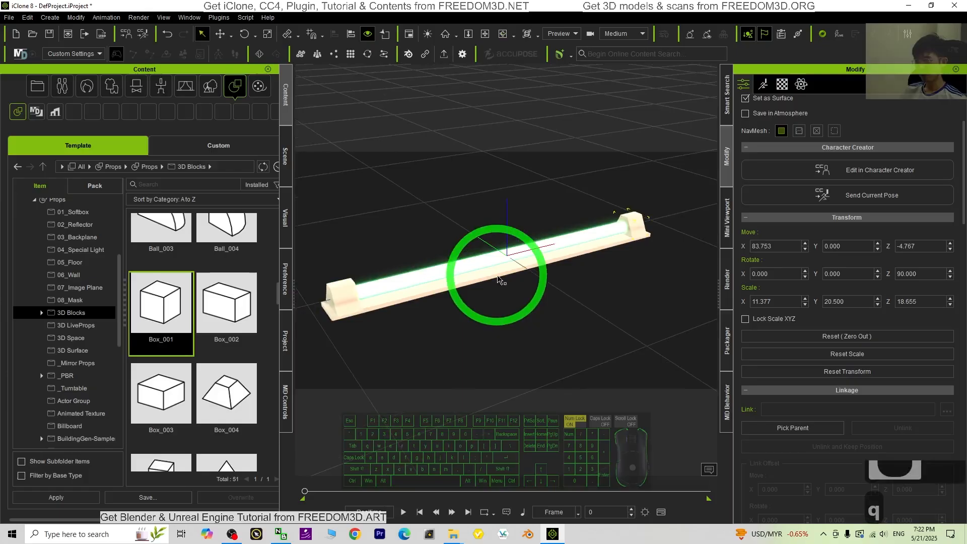
click(497, 275)
double_click(496, 275)
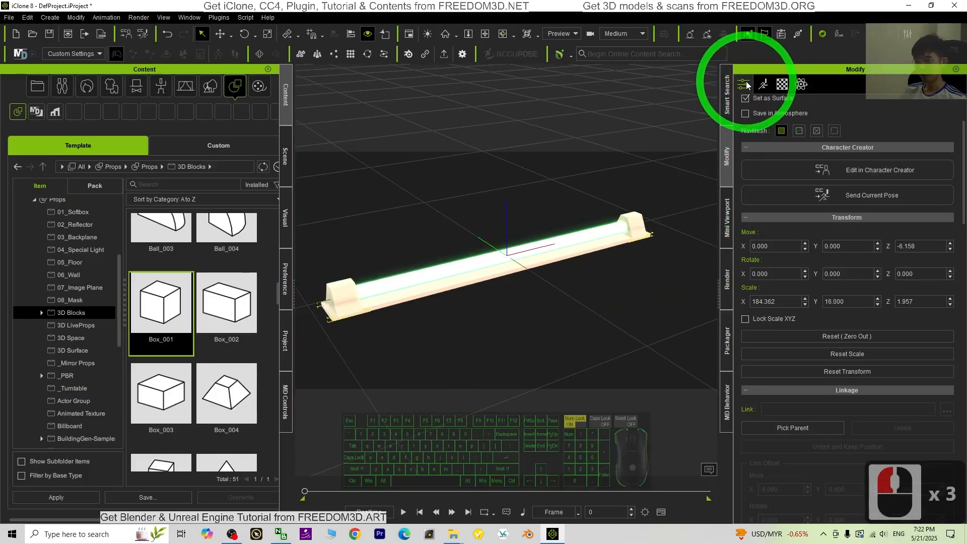
scroll(806, 342, down, 6)
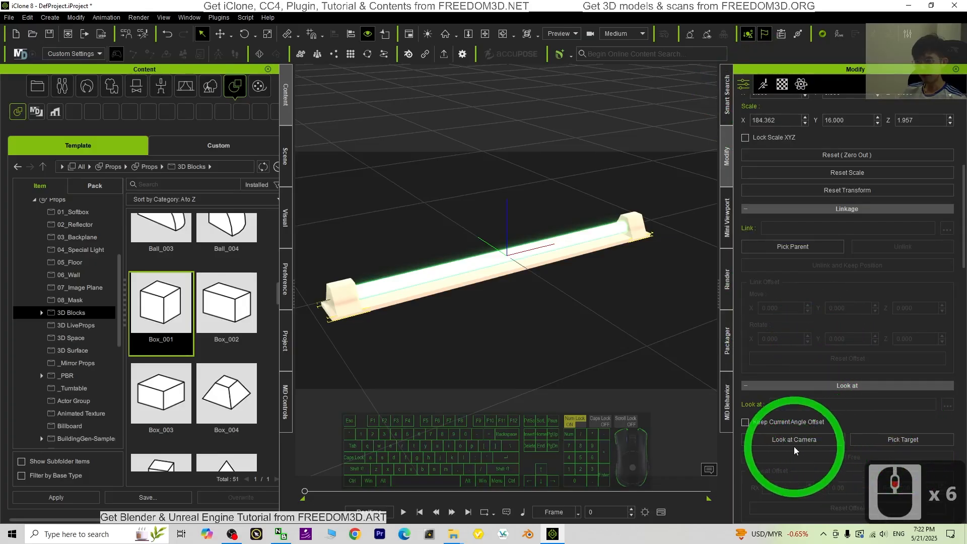
click(789, 246)
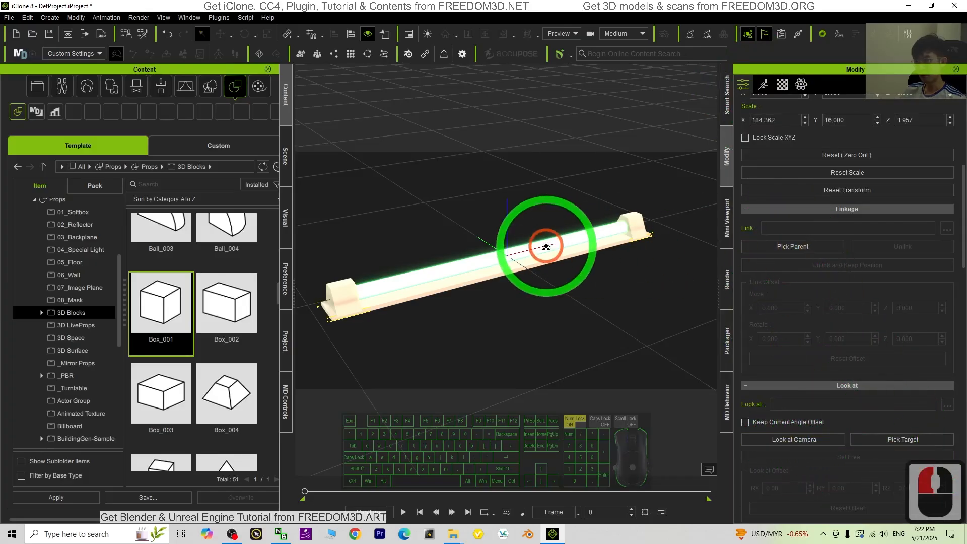
click(544, 243)
- Link both pyramid end caps to the glowing cylinder as their parent
click(635, 222)
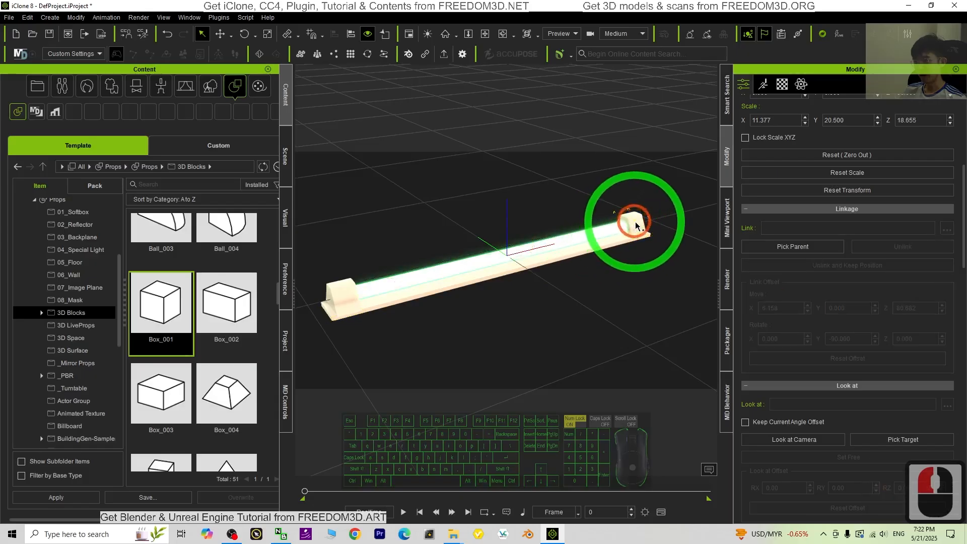
click(591, 250)
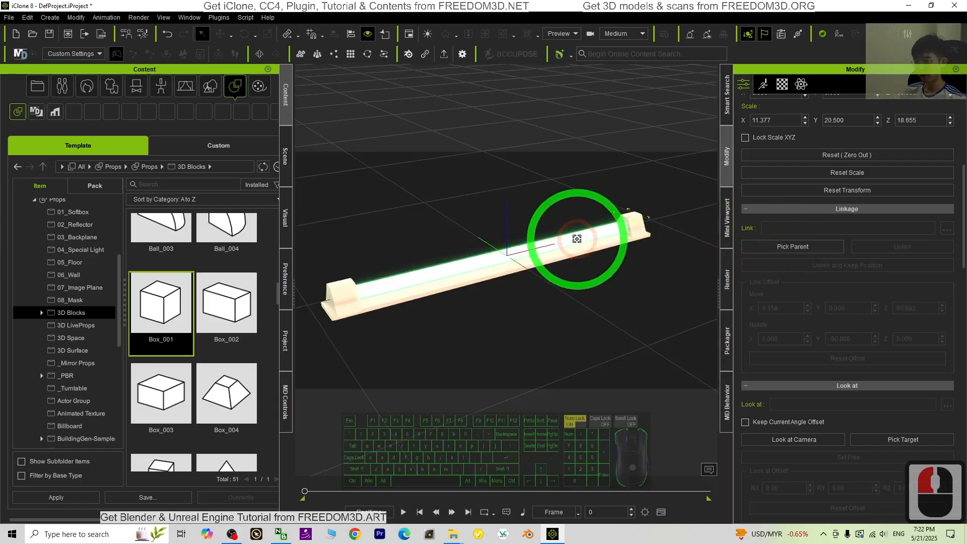
click(324, 298)
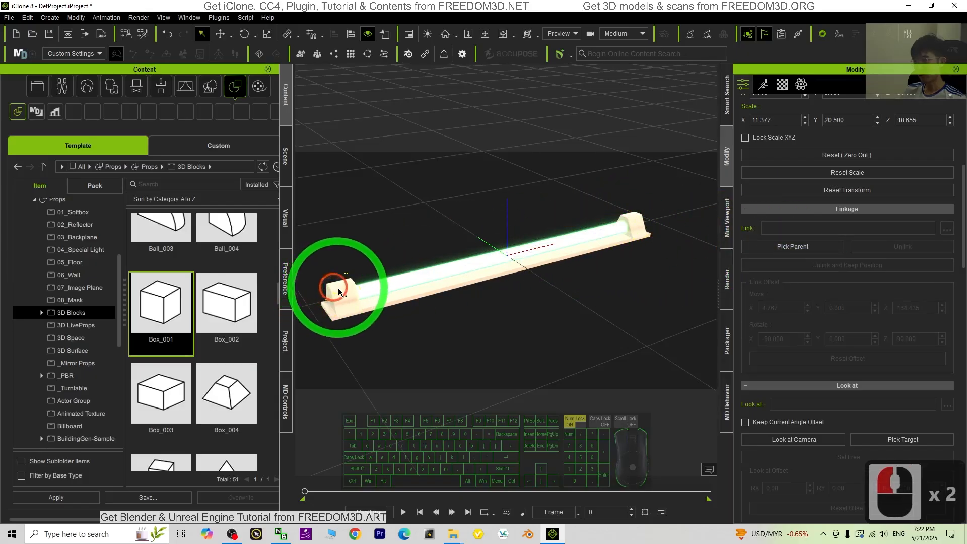
click(881, 246)
click(810, 246)
click(452, 262)
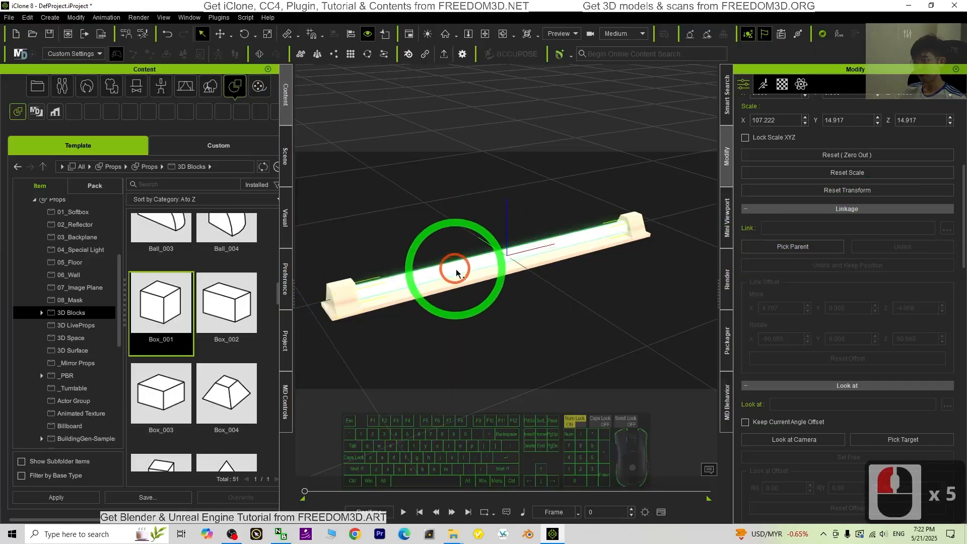
- Tilt the glowing cylinder and its linked parts steeply around the Y axis to test the links
click(558, 280)
scroll(561, 282, down, 4)
key(x)
drag(433, 306, 451, 330)
key(c)
scroll(621, 293, up, 9)
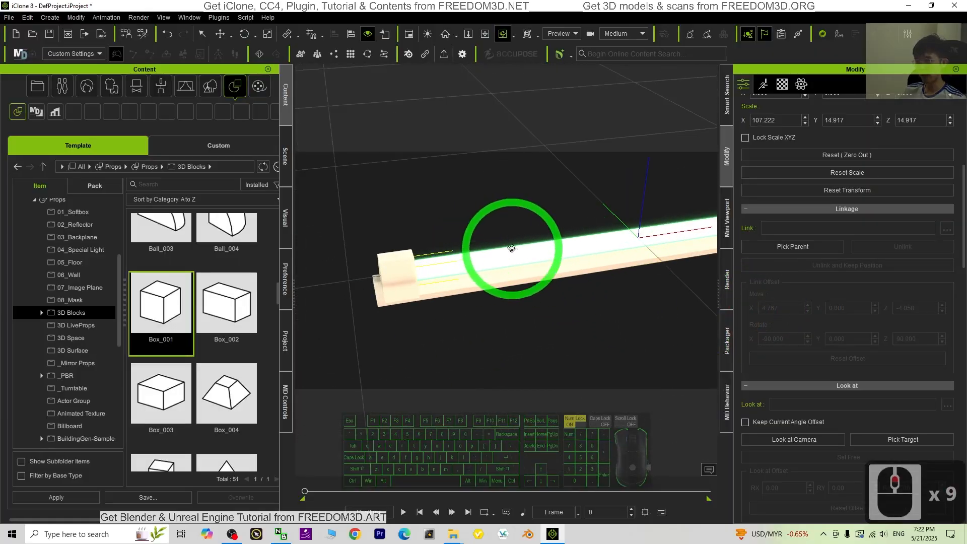
scroll(587, 244, down, 2)
key(e)
drag(590, 215, 551, 261)
scroll(627, 288, up, 4)
scroll(623, 290, down, 7)
key(x)
key(c)
mouse_move(550, 261)
mouse_down()
mouse_move(819, 188)
mouse_move(957, 186)
mouse_move(460, 244)
mouse_move(544, 250)
mouse_up()
- Raise the glowing cylinder with its linked parts to about Z 32.74
key(w)
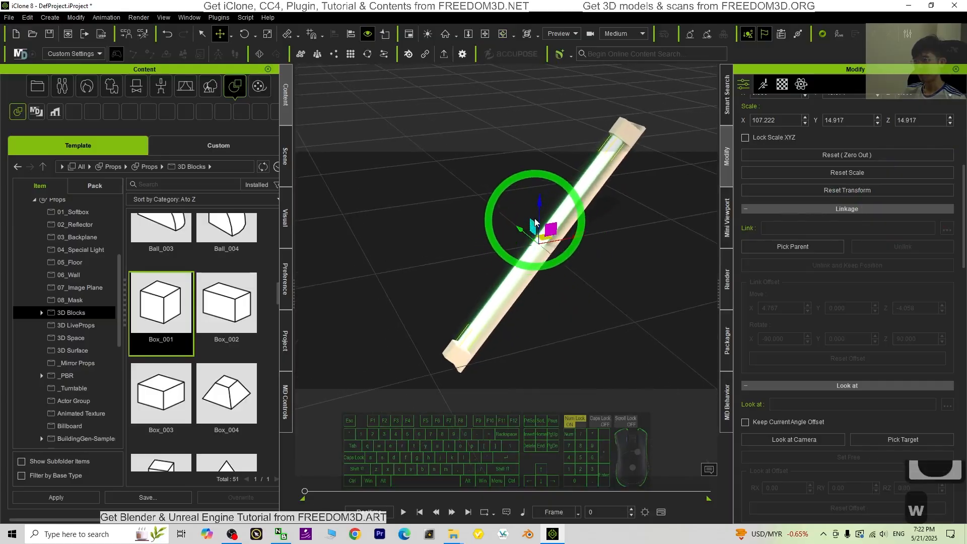
drag(538, 204, 539, 151)
scroll(605, 194, up, 3)
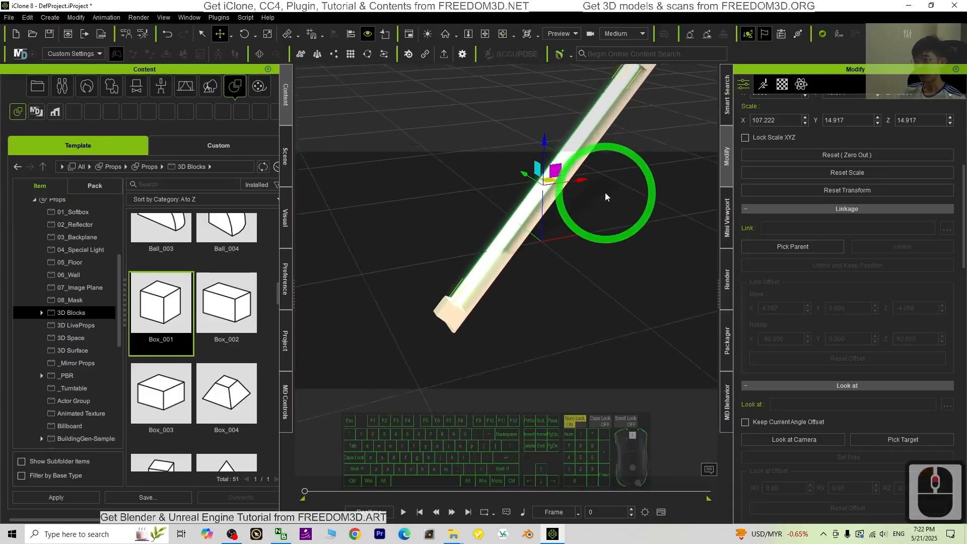
scroll(579, 194, down, 3)
- Darken the base plate's base color texture with a brightness of about -60
double_click(547, 207)
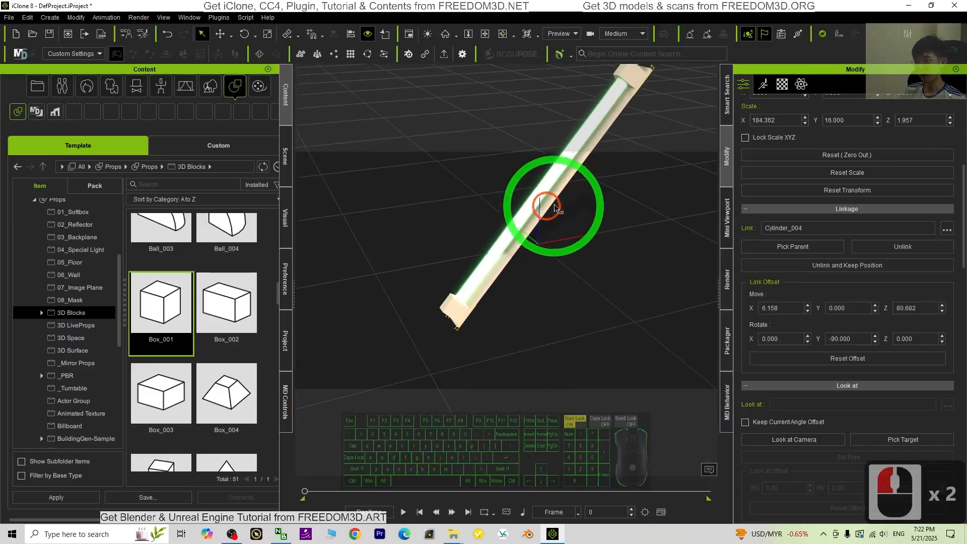
click(782, 84)
right_click(799, 283)
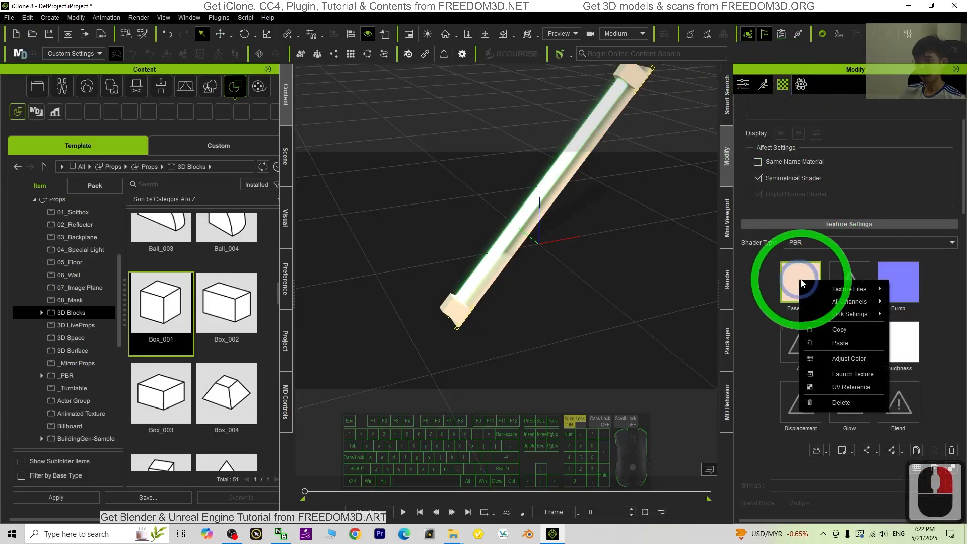
click(849, 359)
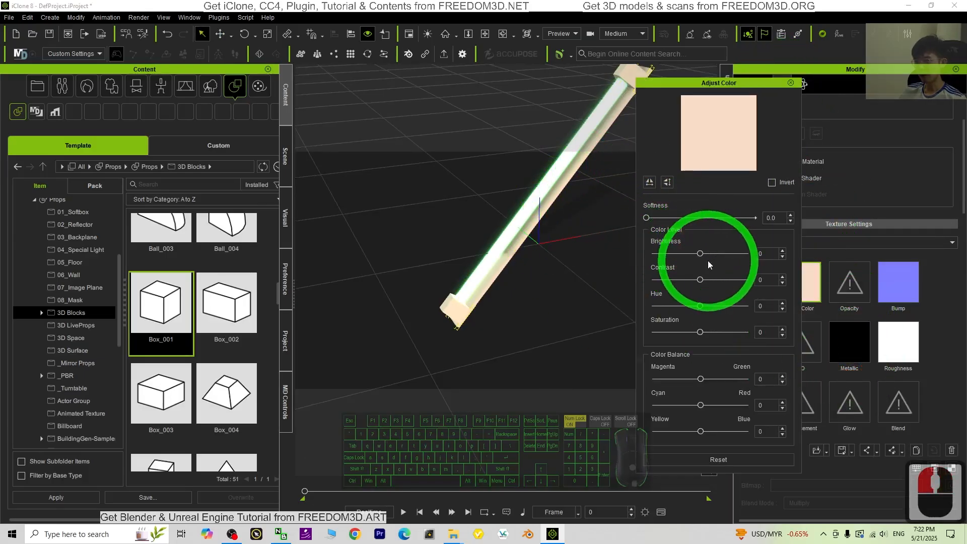
drag(700, 254, 674, 260)
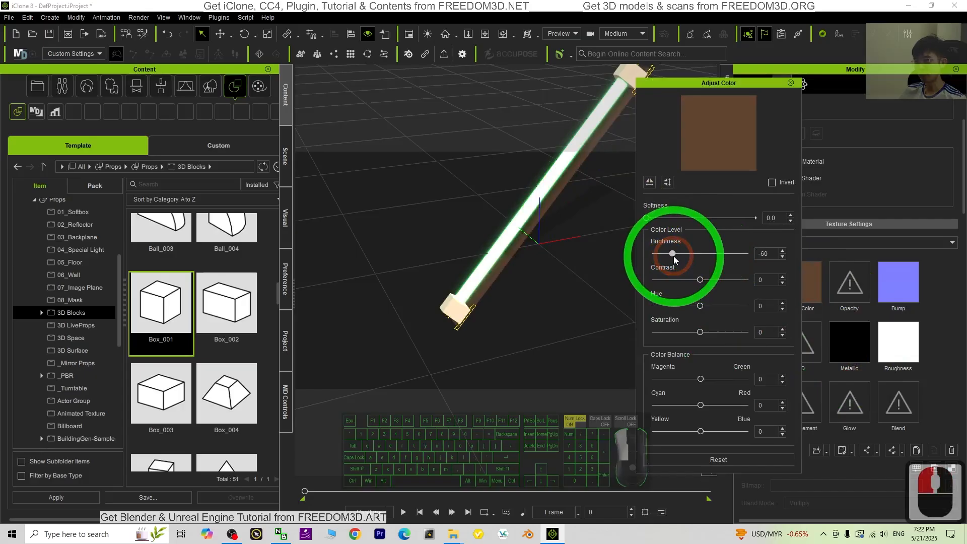
- Darken the end caps' base color texture with a brightness of about -51
click(452, 311)
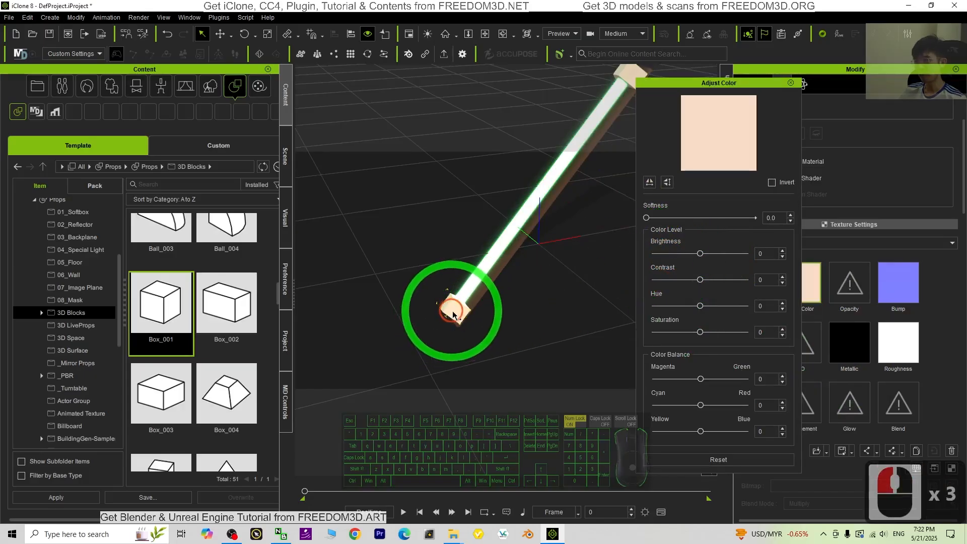
drag(704, 257, 679, 259)
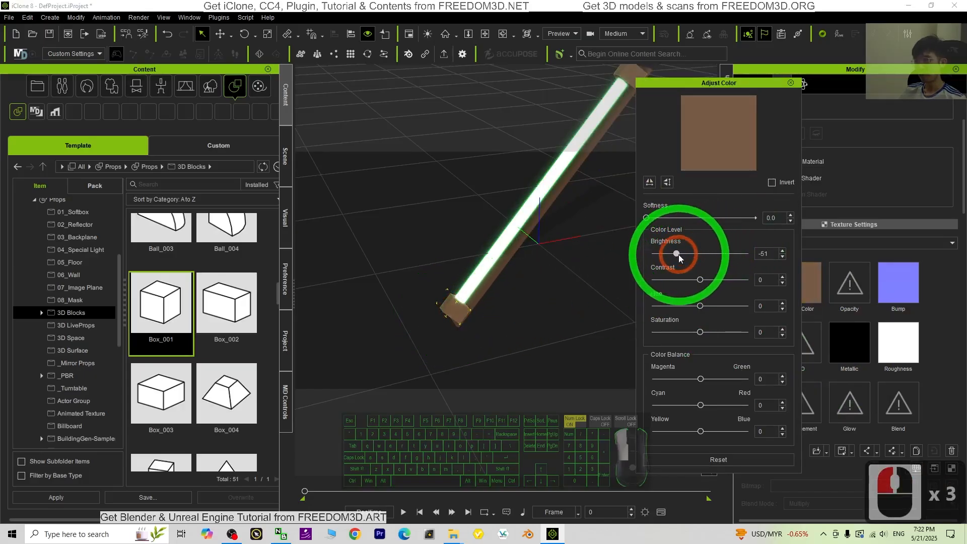
scroll(523, 265, down, 2)
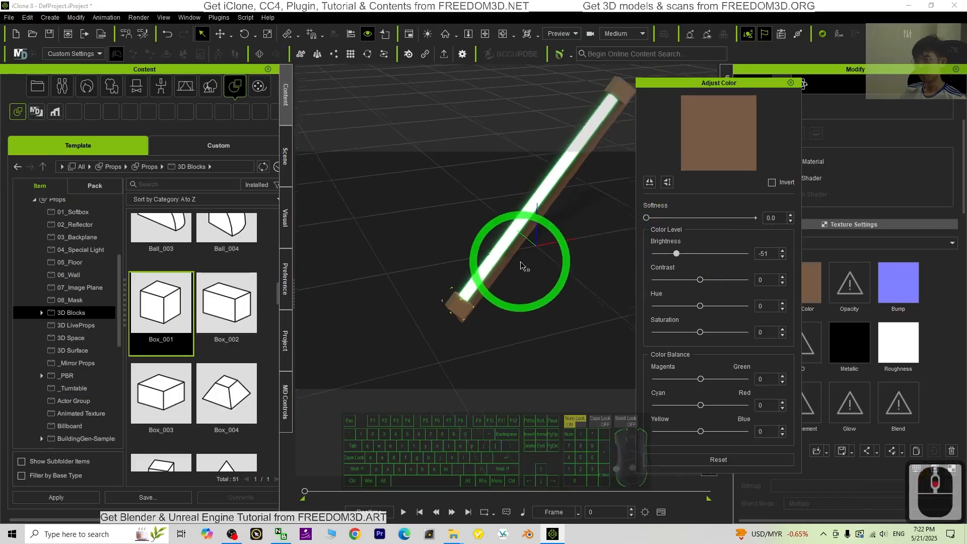
- Rotate the glowing cylinder assembly back towards level, to a Y rotation of about 7.7
key(x)
key(c)
drag(559, 253, 425, 285)
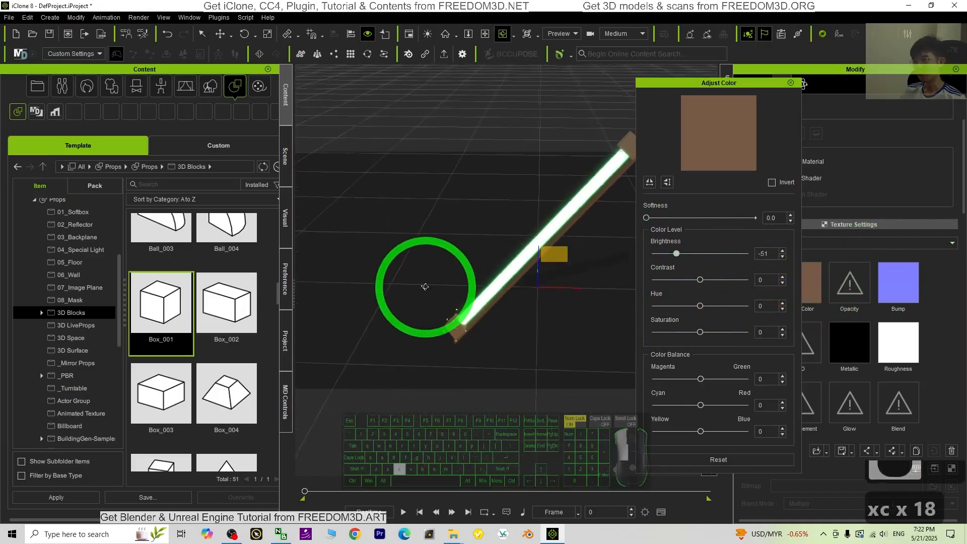
key(x)
drag(583, 278, 447, 322)
key(q)
key(w)
click(441, 267)
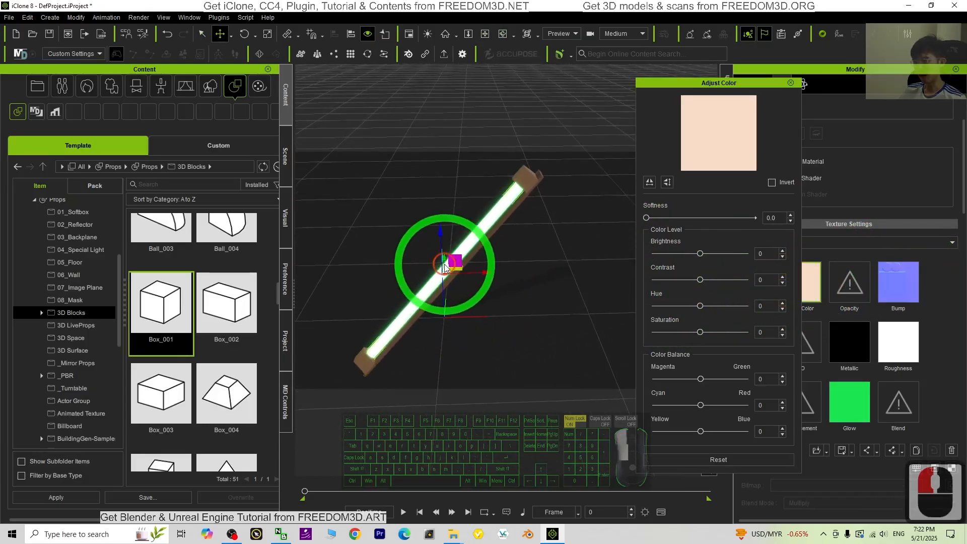
key(e)
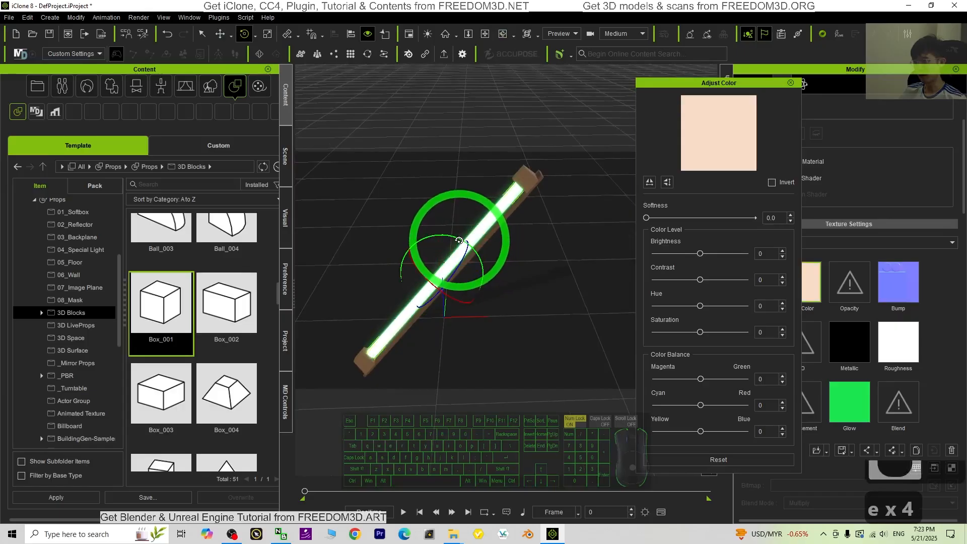
drag(459, 241, 473, 280)
key(x)
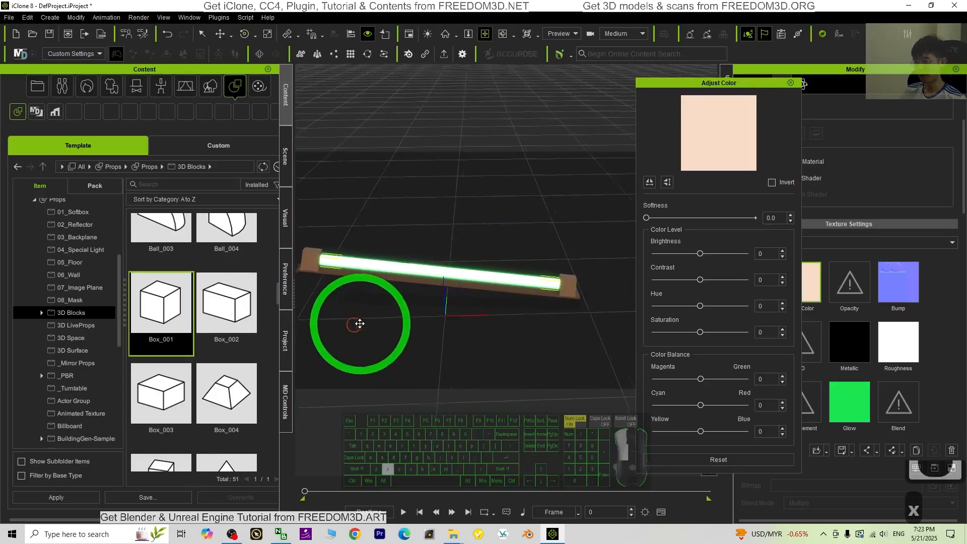
key(c)
drag(361, 324, 597, 334)
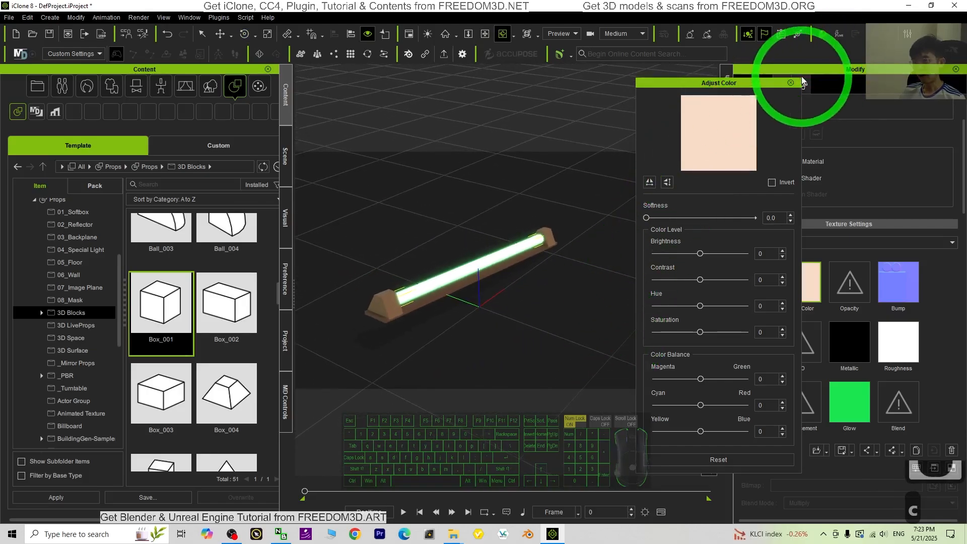
- Close the color adjustment, try Reset (Zero Out) on the glowing cylinder's transform, and undo it
click(790, 82)
click(746, 84)
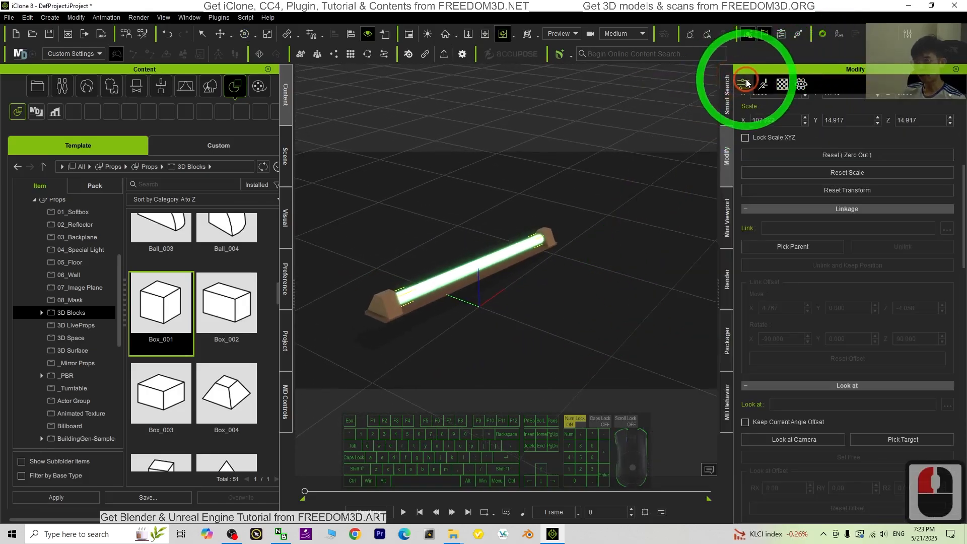
scroll(906, 328, up, 4)
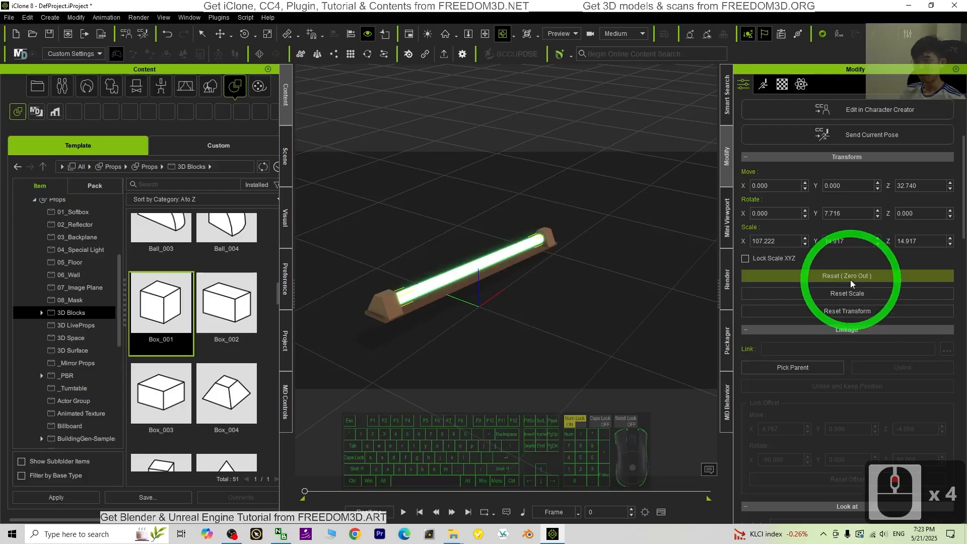
click(867, 276)
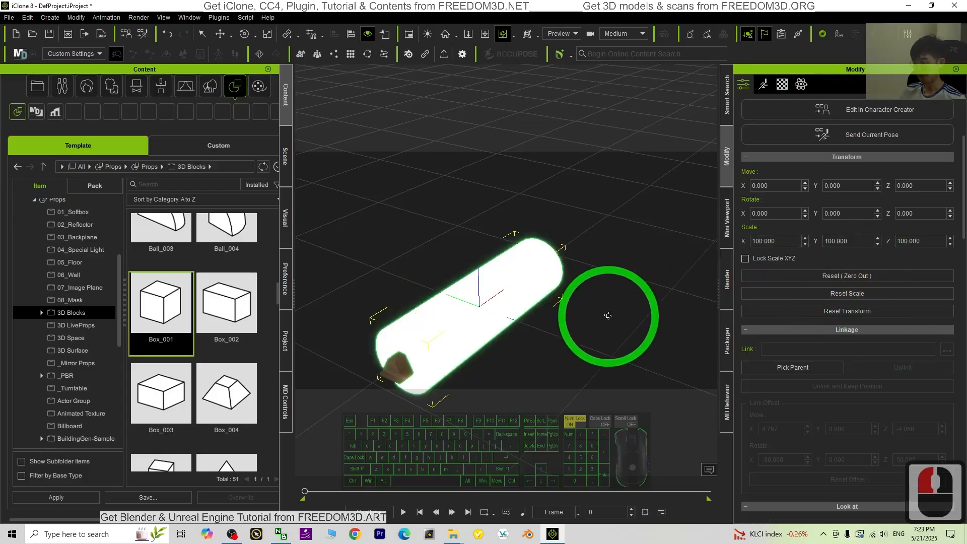
key(ctrl+z)
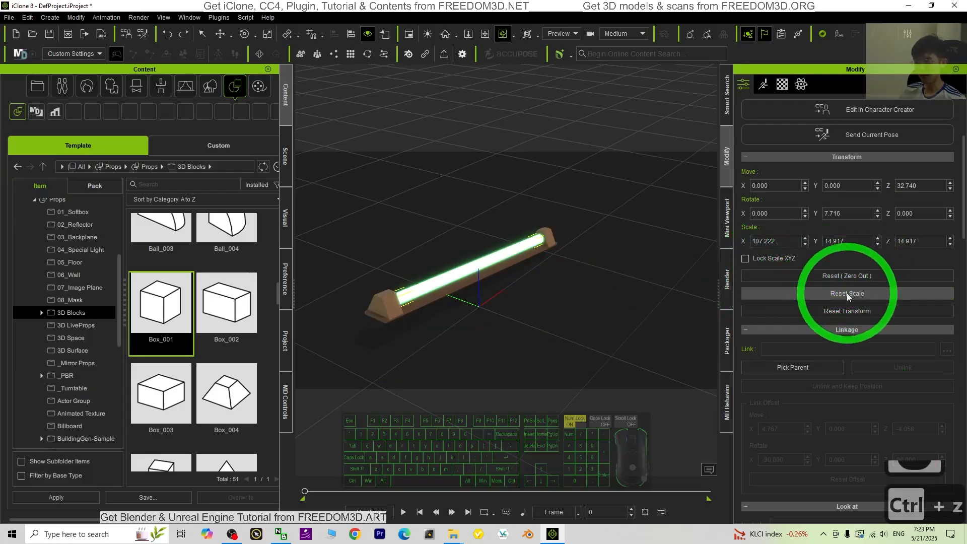
- Level the light tube by setting the glowing cylinder's Y rotation to 0
key(x)
drag(591, 346, 753, 214)
key(c)
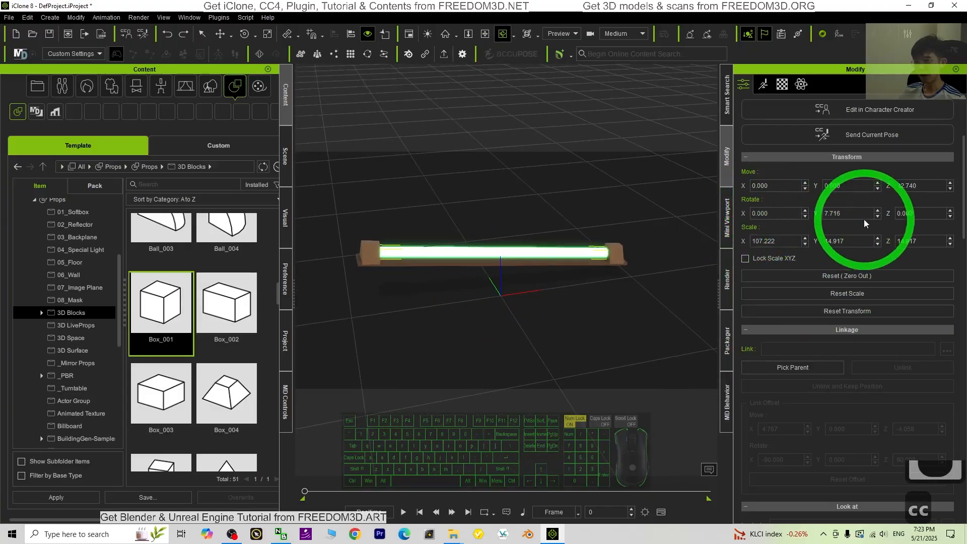
drag(864, 221, 781, 209)
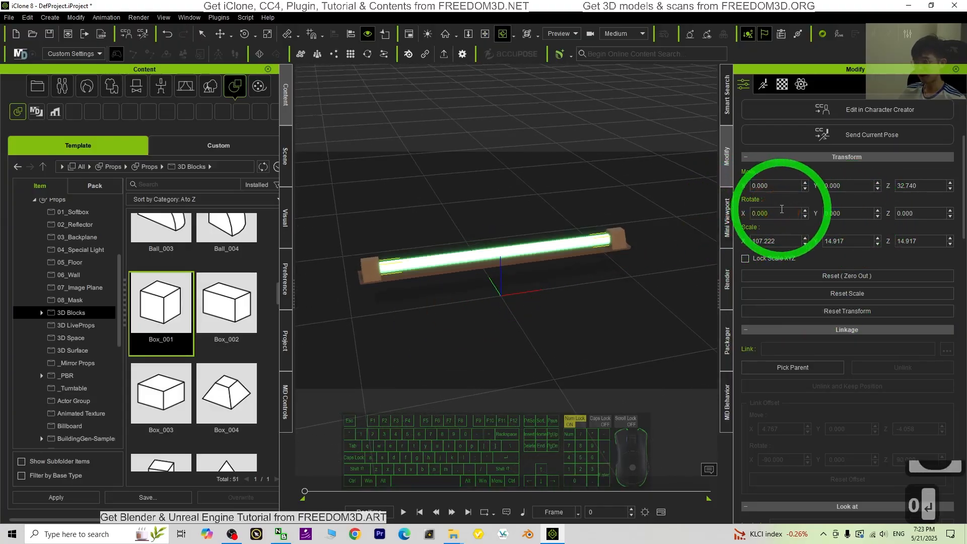
- Try a Z scale of 0 on the glowing cylinder and undo it
scroll(583, 238, up, 5)
scroll(584, 252, down, 3)
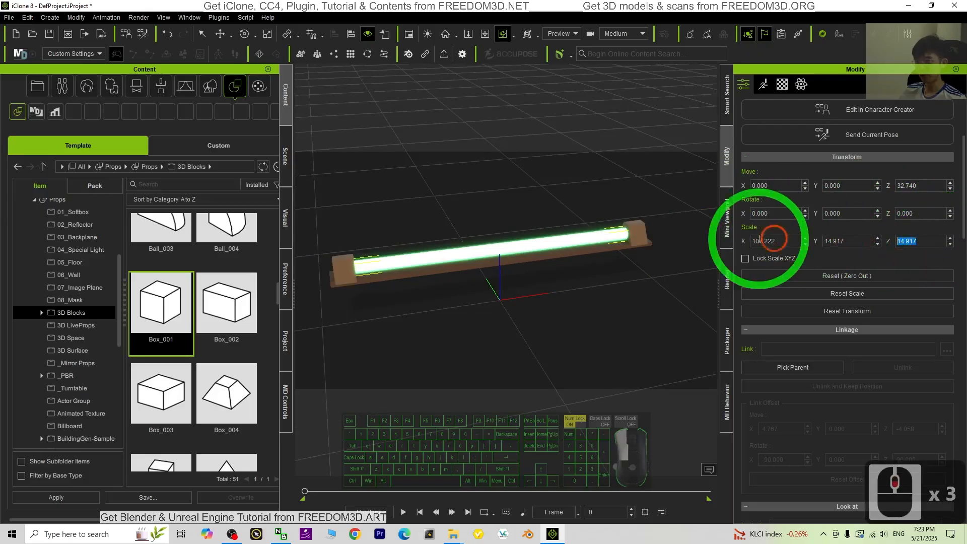
text(0)
key(Return)
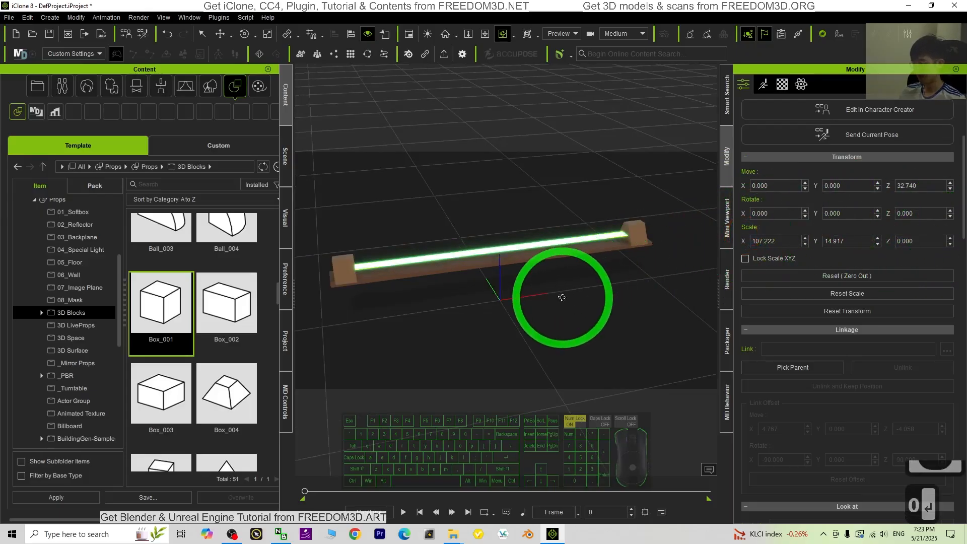
key(ctrl+z)
- Try a Y scale of 0 on the glowing cylinder and undo it
click(851, 241)
click(656, 241)
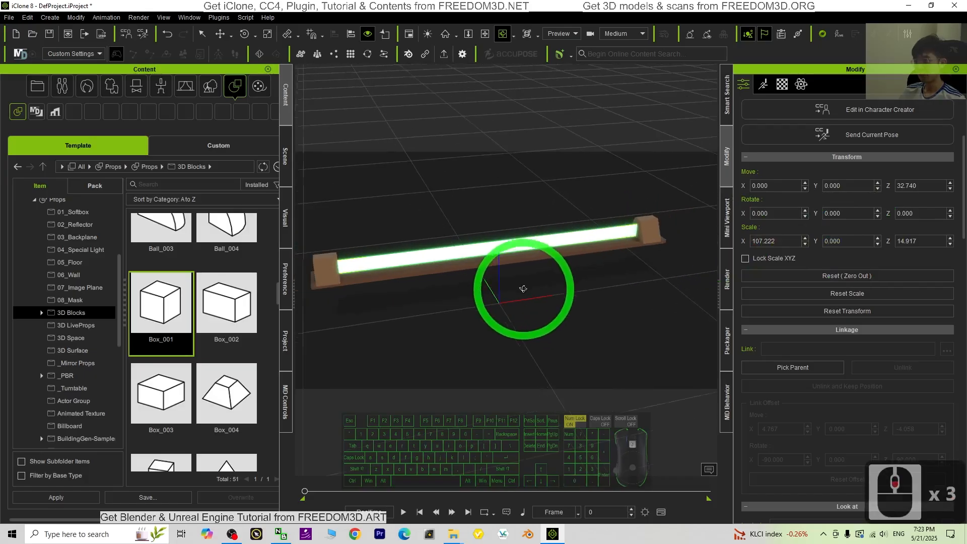
right_drag(518, 291, 628, 302)
key(ctrl+z)
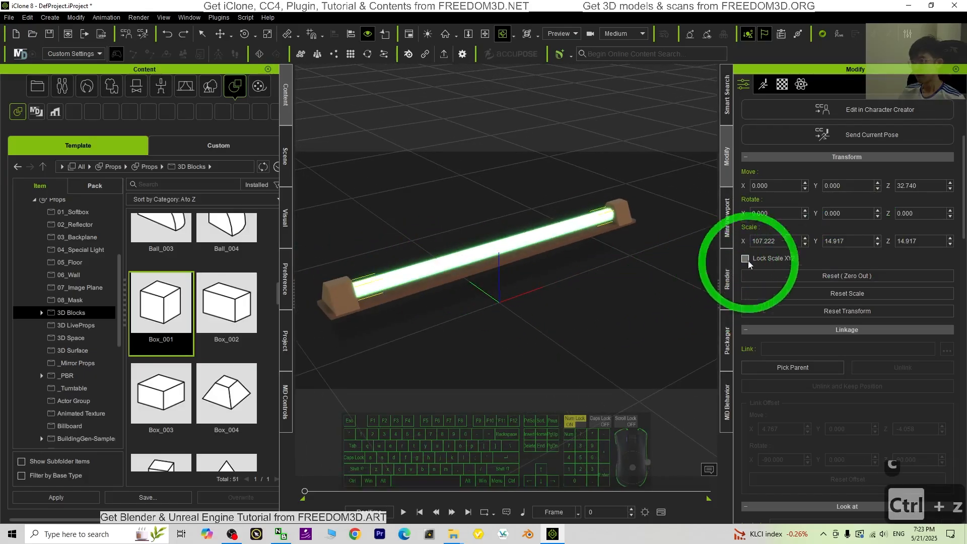
- Reset the glowing cylinder's scale and apply Reset (Zero Out) to its transform
click(787, 241)
scroll(524, 298, up, 4)
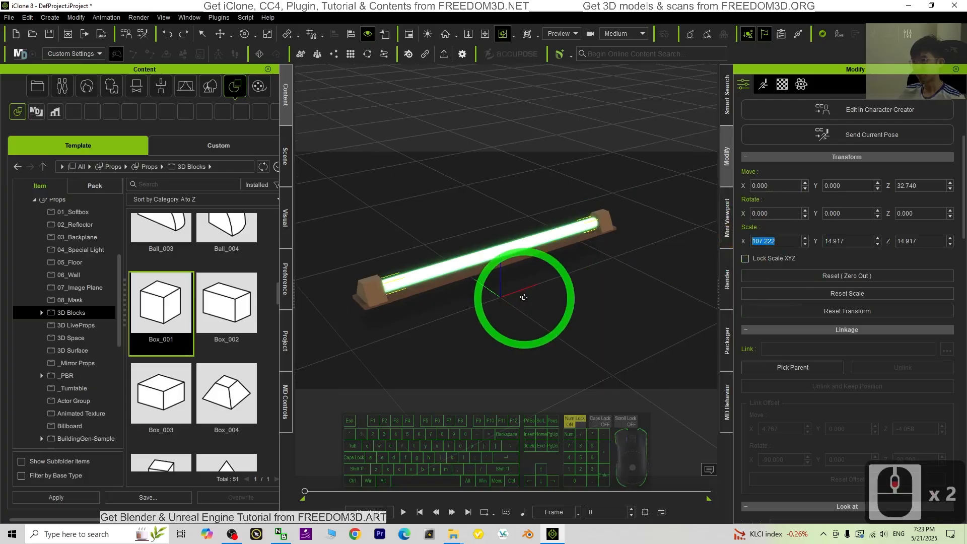
click(843, 295)
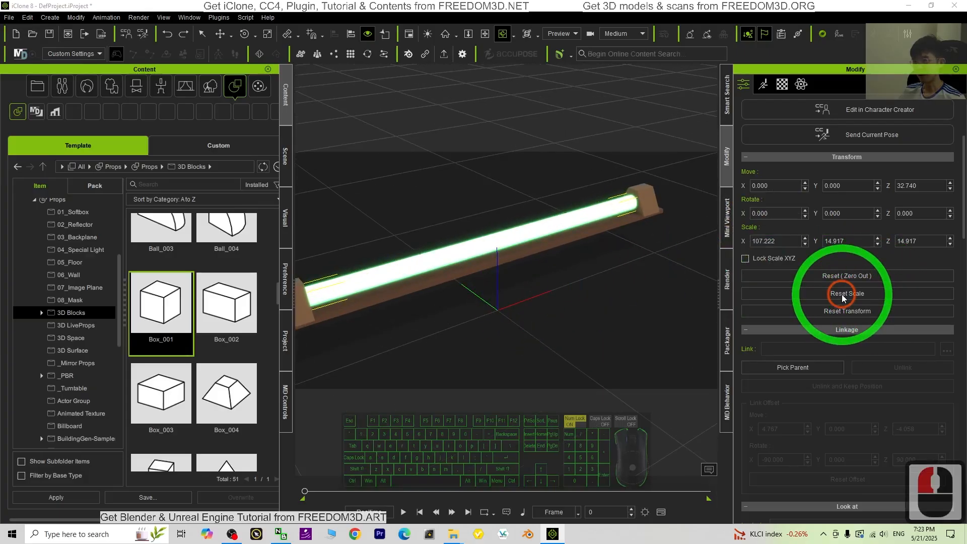
click(432, 296)
scroll(431, 295, down, 7)
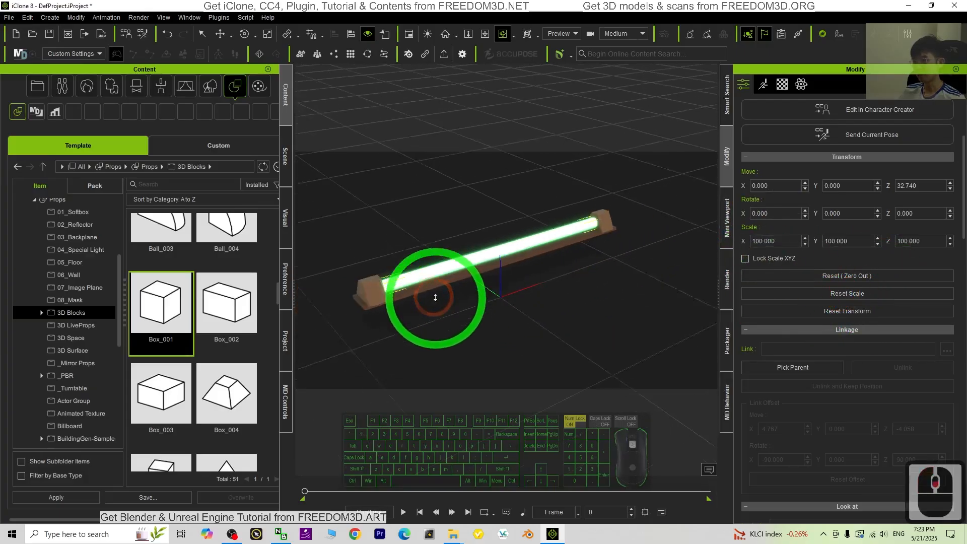
key(c)
drag(475, 308, 568, 258)
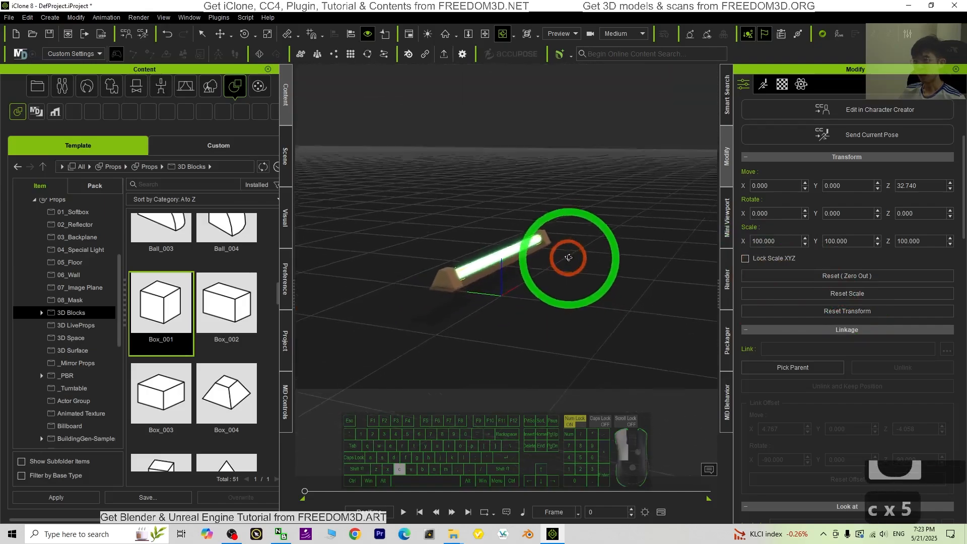
click(865, 278)
- Examine the light tube from several angles and distances to check its placement at the scene origin
scroll(560, 312, up, 6)
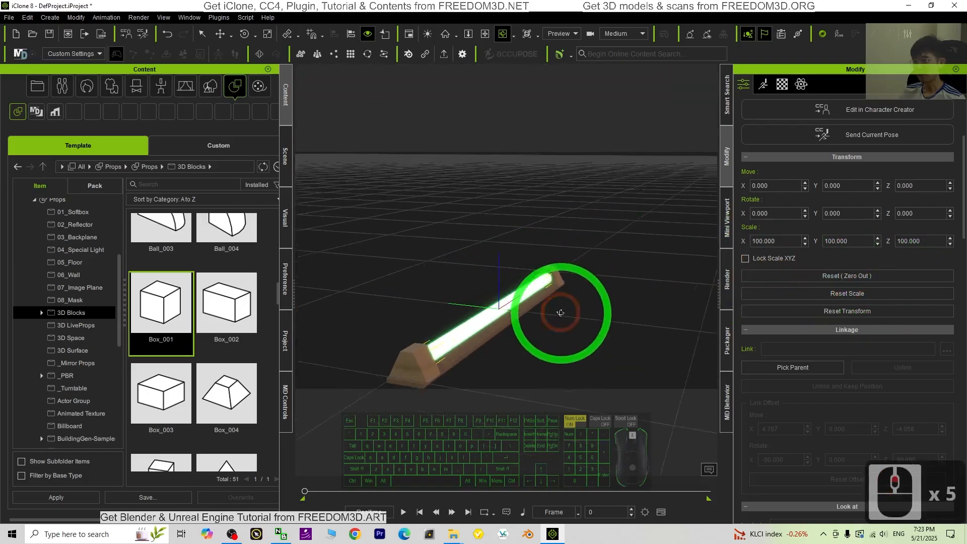
scroll(518, 315, down, 4)
key(x)
drag(518, 315, 540, 290)
key(c)
drag(600, 285, 487, 363)
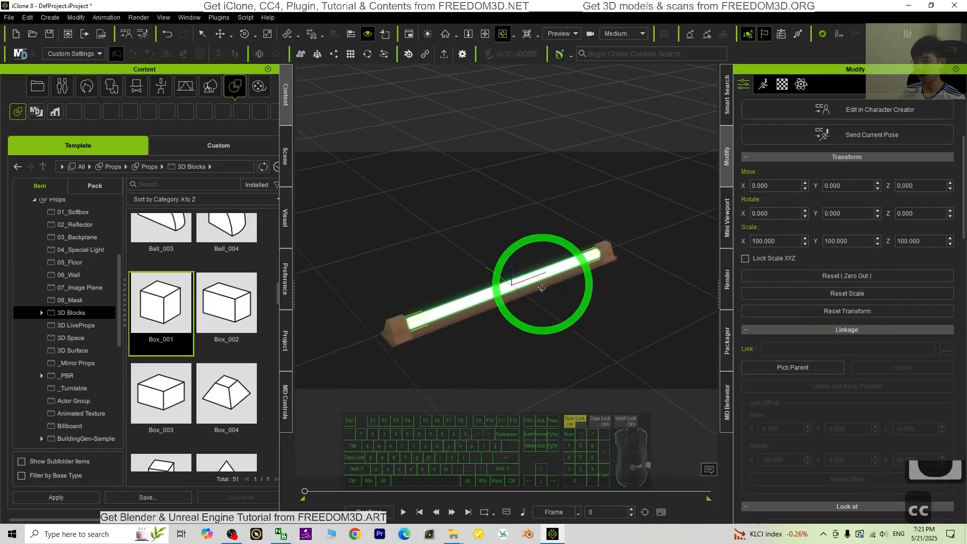
scroll(521, 300, up, 7)
scroll(500, 318, down, 6)
scroll(554, 319, up, 2)
key(x)
key(c)
drag(594, 319, 875, 32)
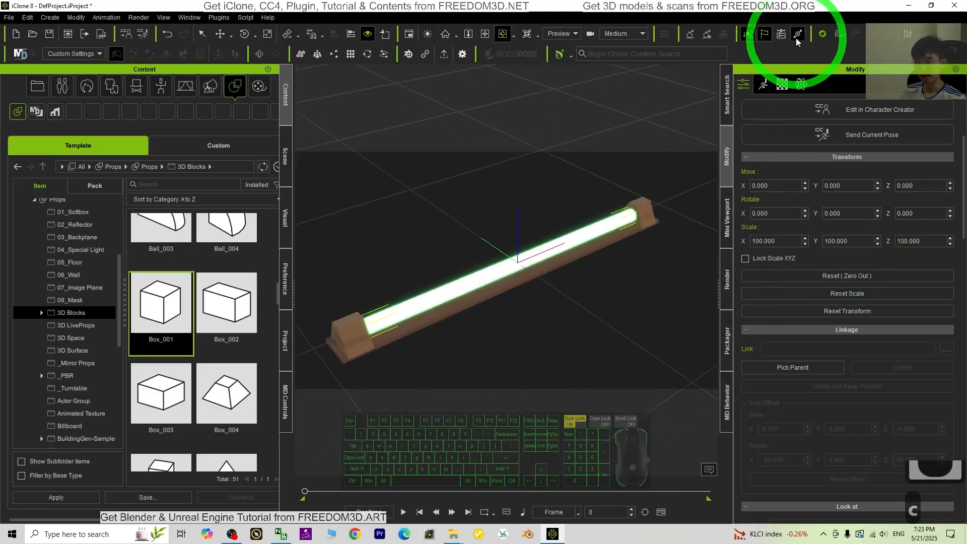
- Select the glowing cylinder, show its material textures, and set the Glow channel's strength to 100
key(q)
click(505, 276)
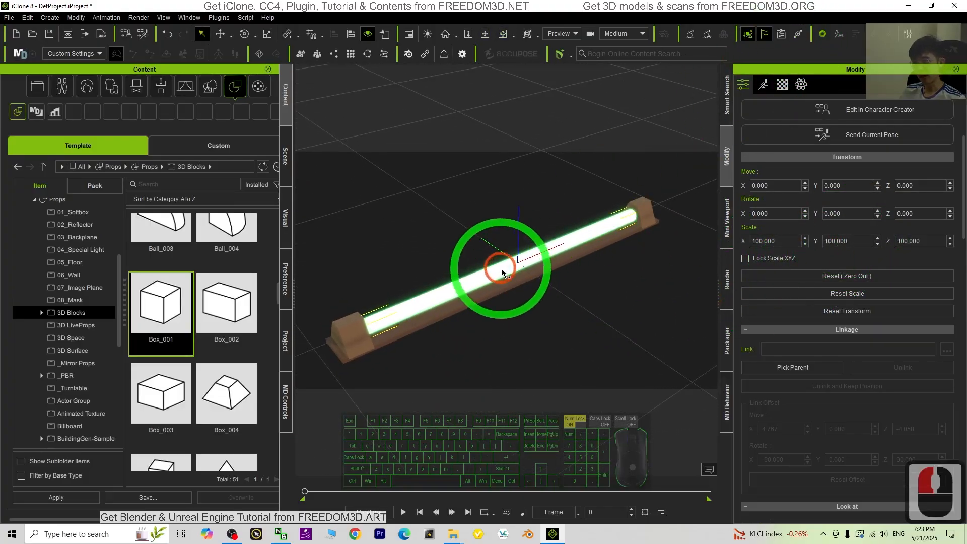
click(783, 84)
scroll(914, 353, down, 6)
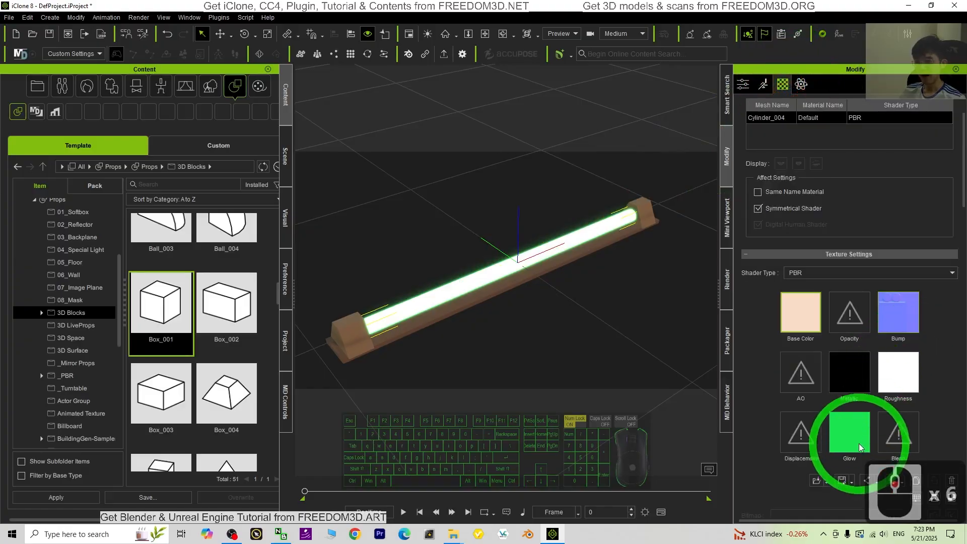
scroll(859, 446, down, 6)
click(831, 477)
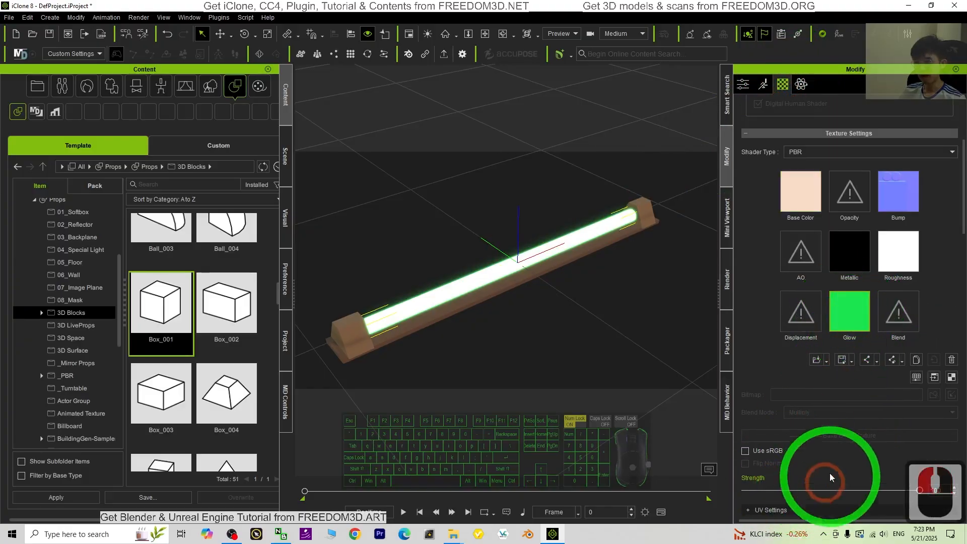
scroll(863, 388, down, 5)
drag(873, 337, 966, 338)
scroll(891, 282, up, 3)
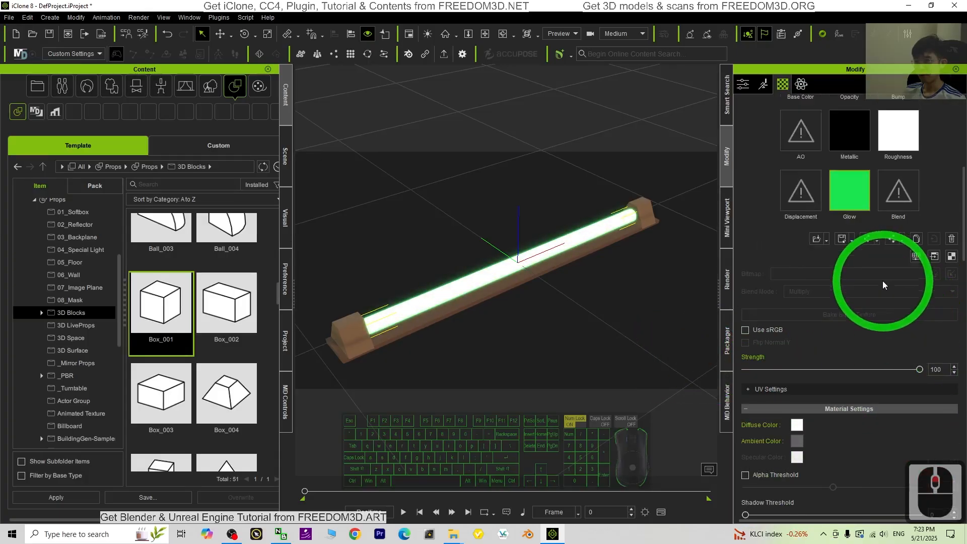
- Try a brightness of 100 on the Glow texture, undo it, and shift the hue to -60 for a magenta glow
right_click(840, 273)
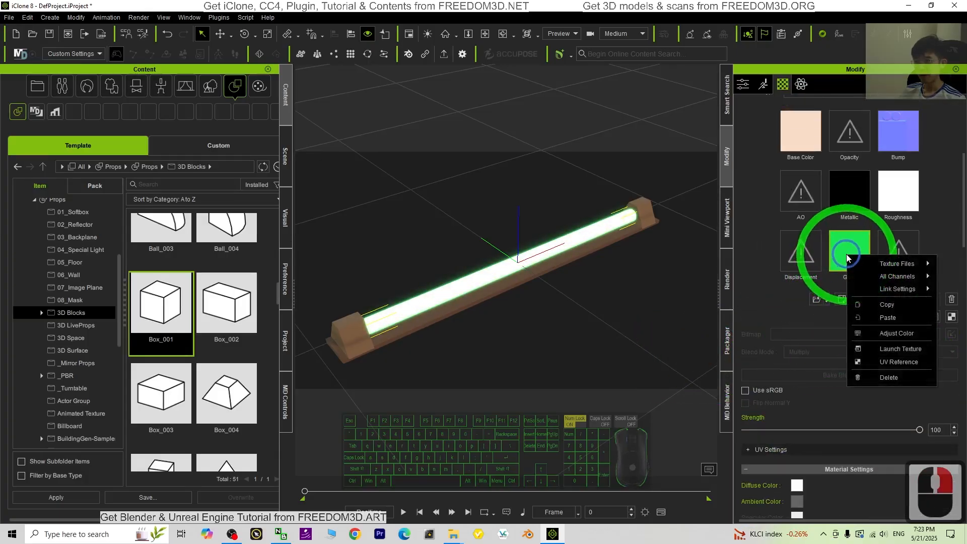
click(882, 334)
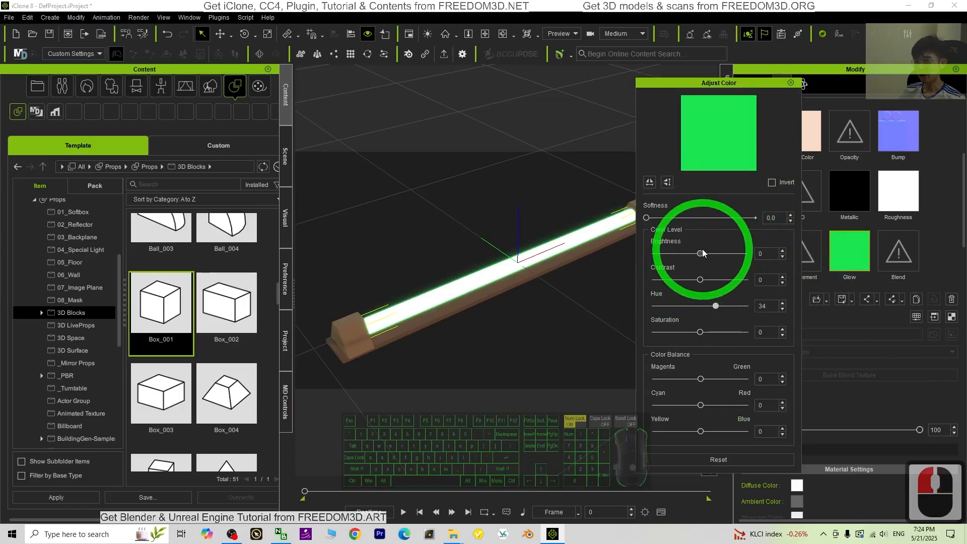
drag(701, 255, 786, 253)
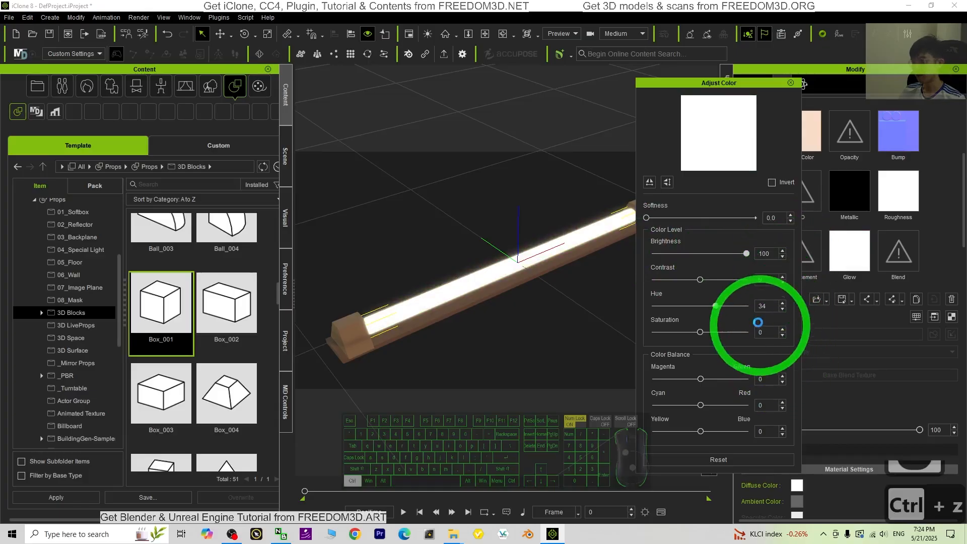
key(ctrl+z)
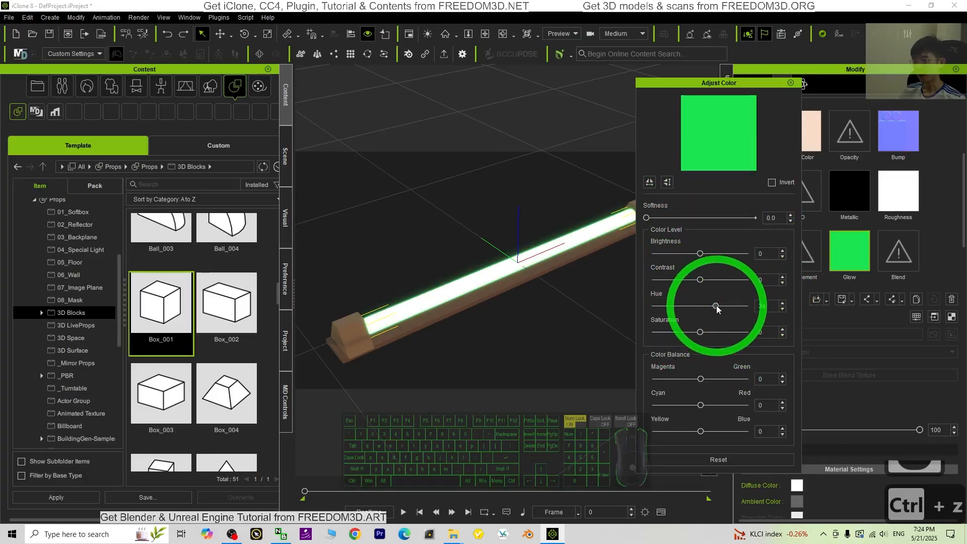
drag(716, 306, 665, 309)
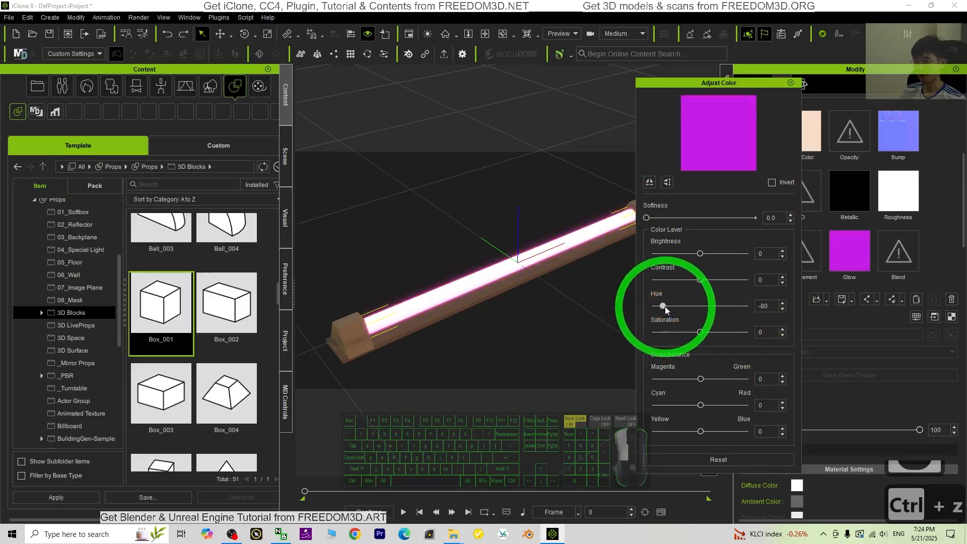
click(790, 83)
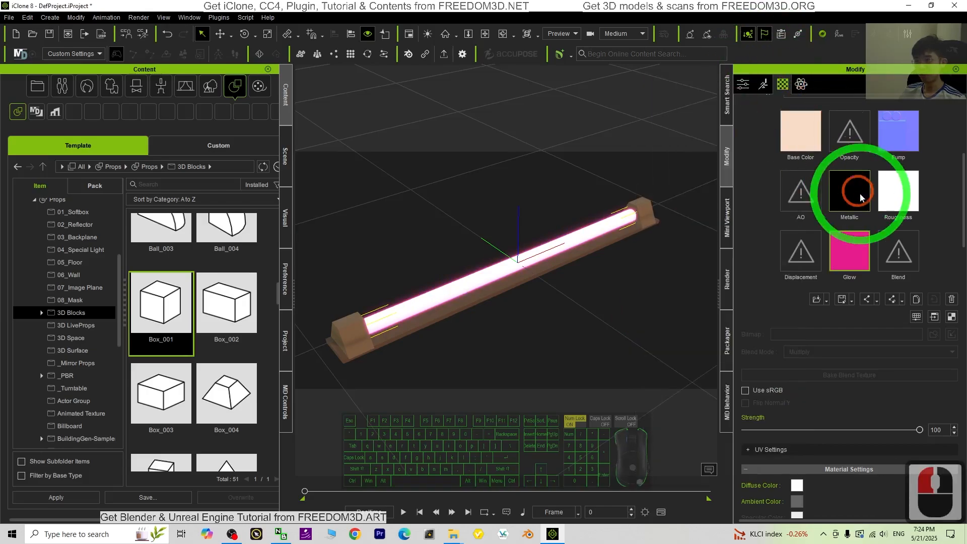
- Copy the cylinder's magenta Glow texture and paste it into the Base Color channel
click(811, 129)
right_click(852, 247)
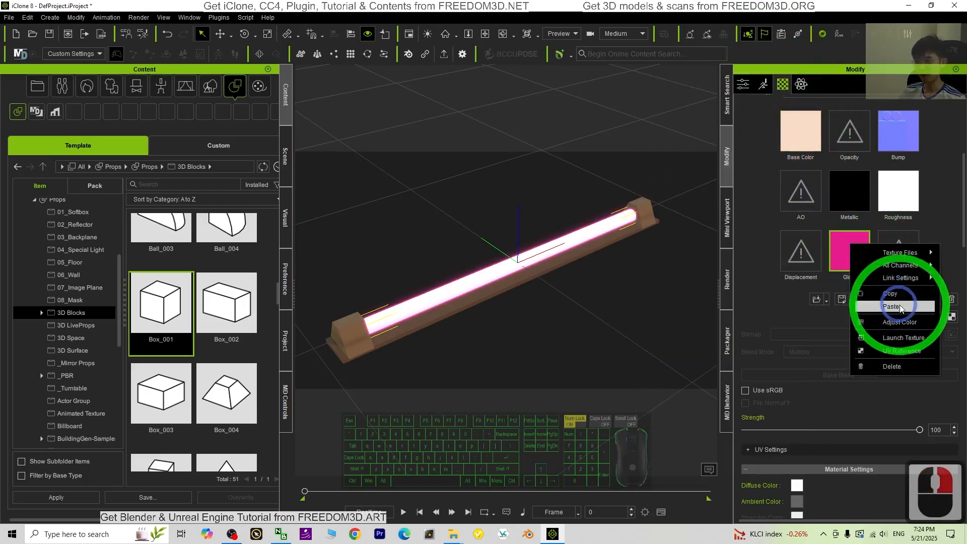
click(903, 306)
right_click(803, 132)
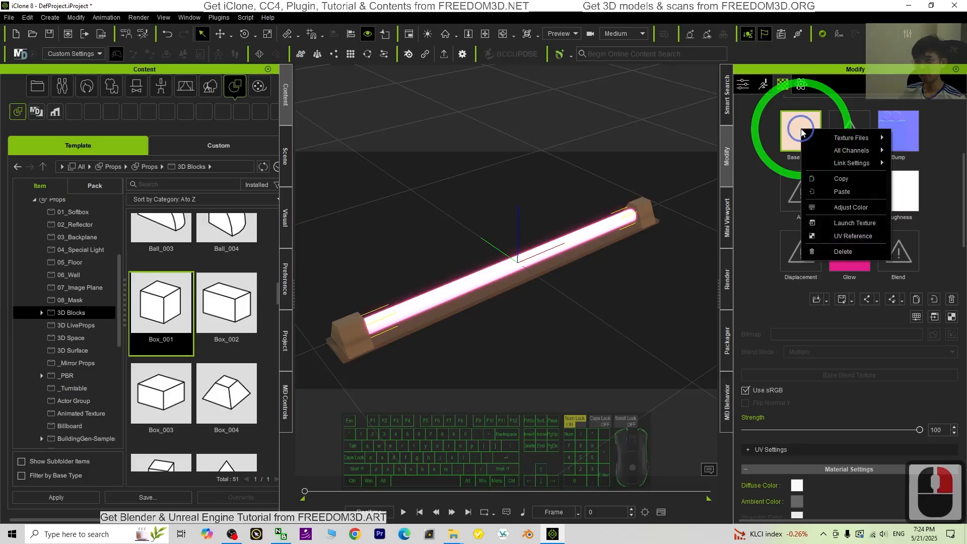
click(849, 193)
scroll(526, 299, up, 4)
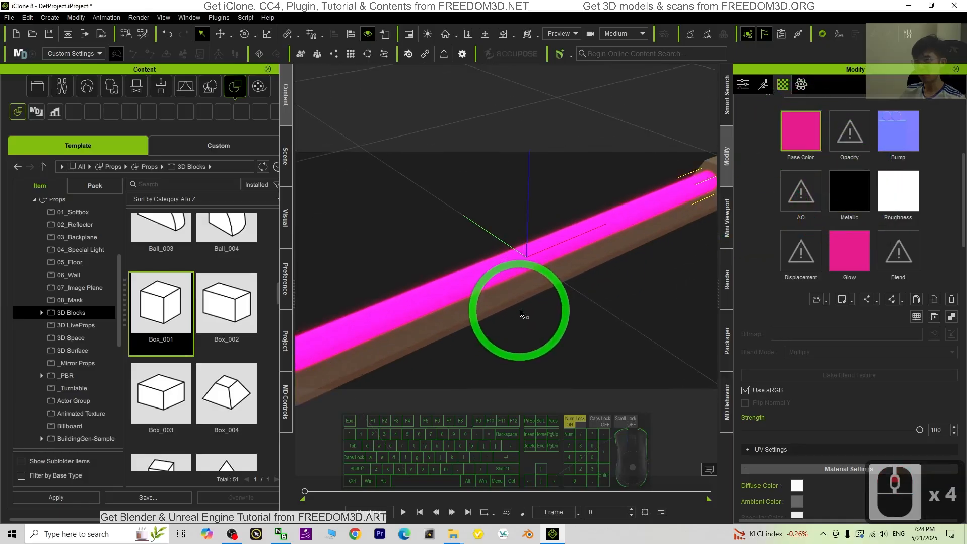
right_drag(523, 308, 494, 265)
- Adjust the Glow texture's hue to about 39 for a green glow and close the color adjustment
right_click(846, 250)
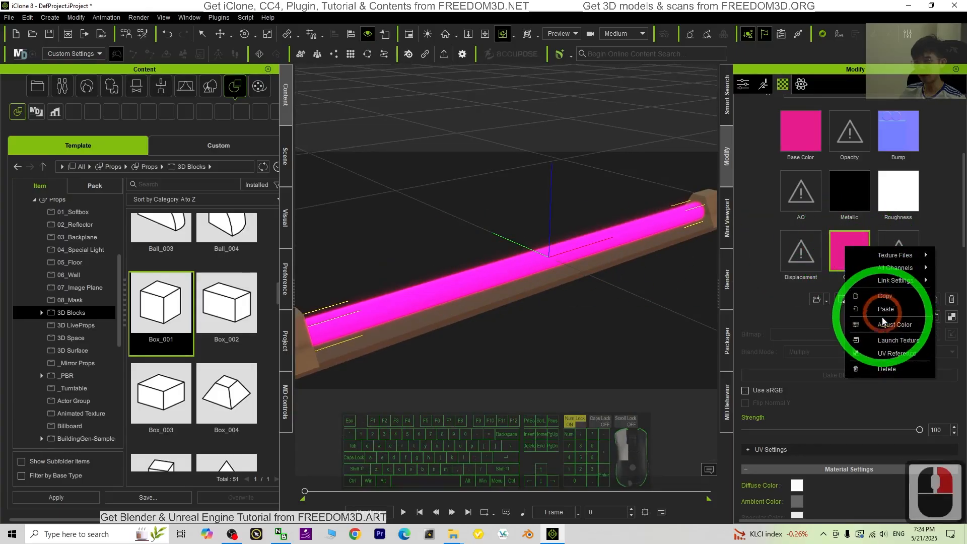
click(888, 325)
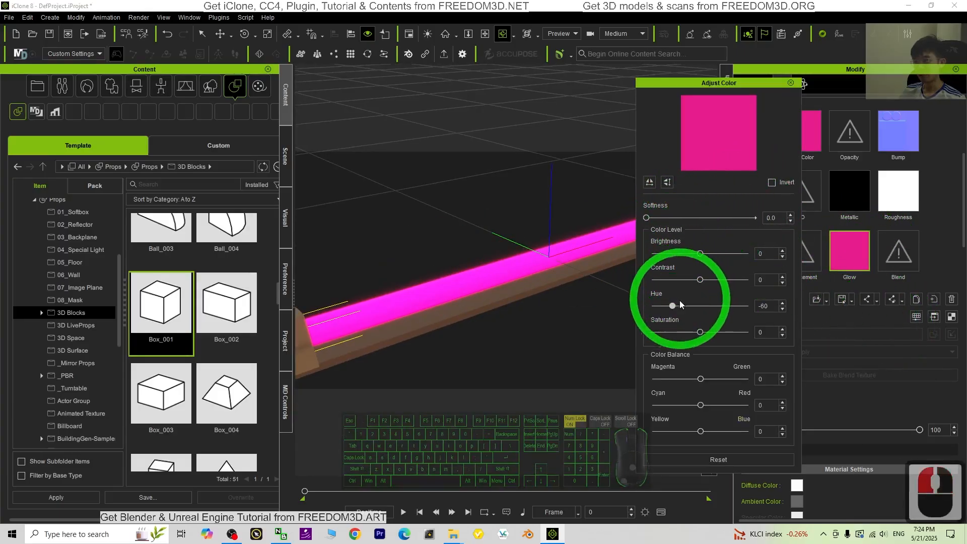
drag(678, 306, 728, 306)
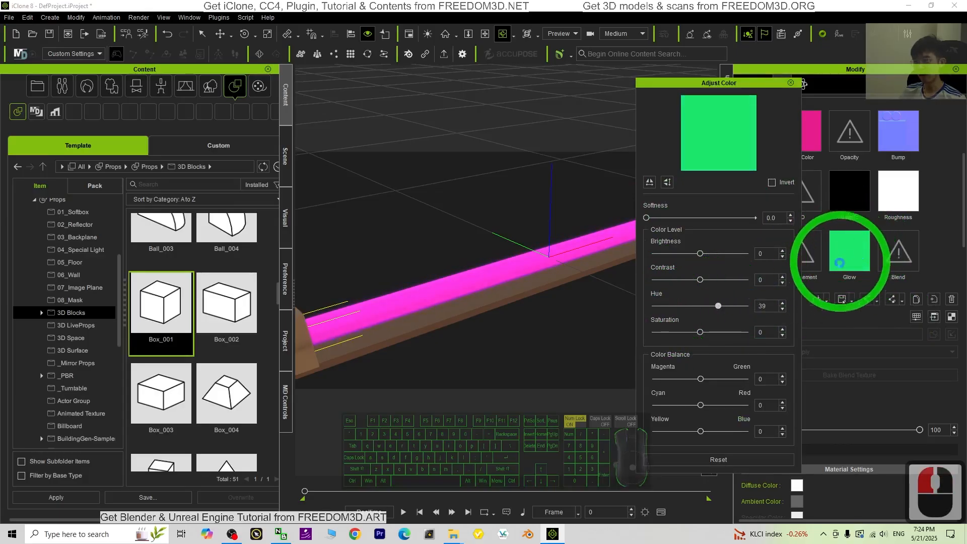
click(791, 83)
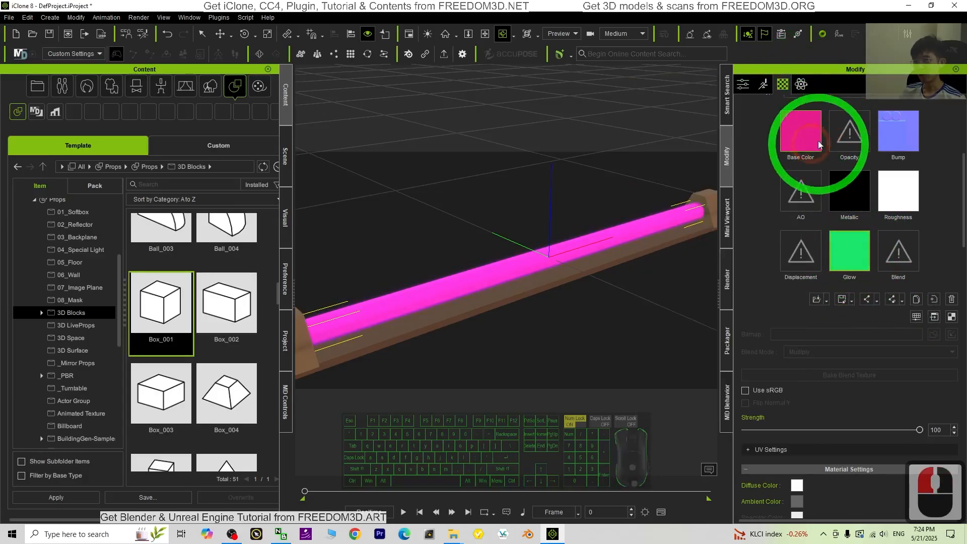
- Copy the white Roughness texture and paste it into the cylinder's Base Color channel
right_click(901, 191)
click(903, 180)
right_click(902, 180)
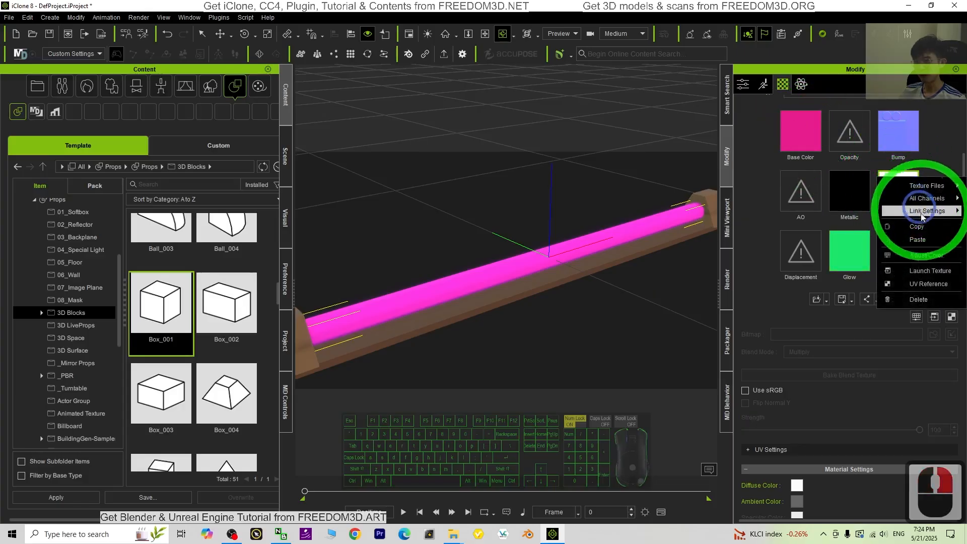
click(865, 184)
right_click(800, 123)
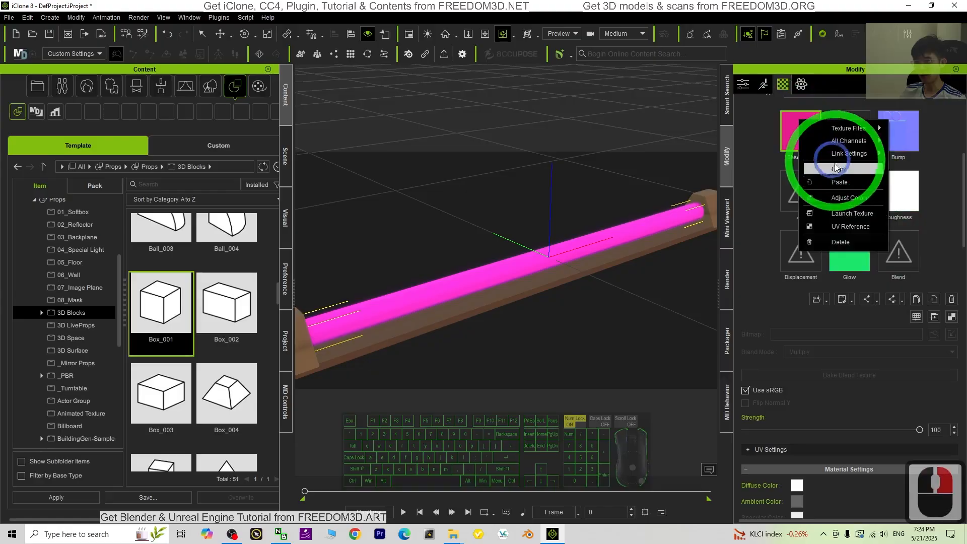
click(839, 182)
scroll(602, 275, down, 3)
- Shift the Glow texture's hue to a yellowish green and close the color adjustment
right_click(850, 252)
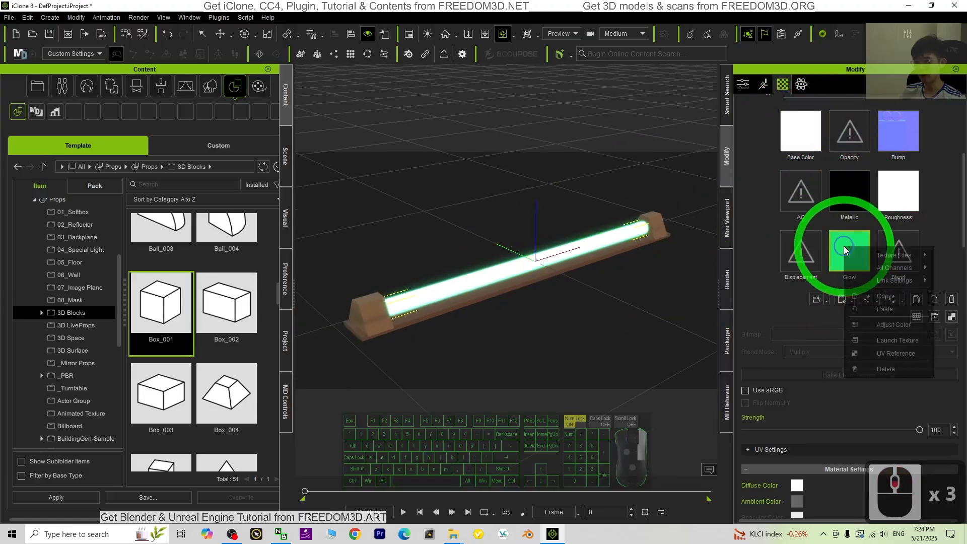
click(890, 324)
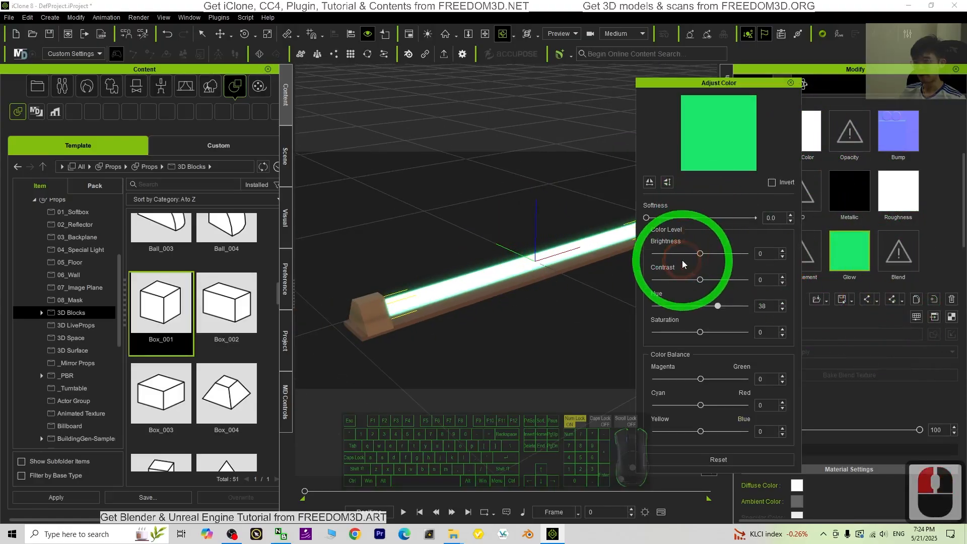
mouse_move(718, 306)
mouse_down()
mouse_move(703, 306)
mouse_move(739, 306)
mouse_move(686, 306)
mouse_move(707, 306)
mouse_up()
scroll(479, 277, up, 6)
scroll(500, 281, down, 7)
scroll(542, 283, up, 2)
scroll(540, 286, down, 5)
key(x)
drag(548, 277, 802, 54)
key(c)
click(791, 83)
- Examine the recolored light tube from several angles
scroll(572, 231, up, 8)
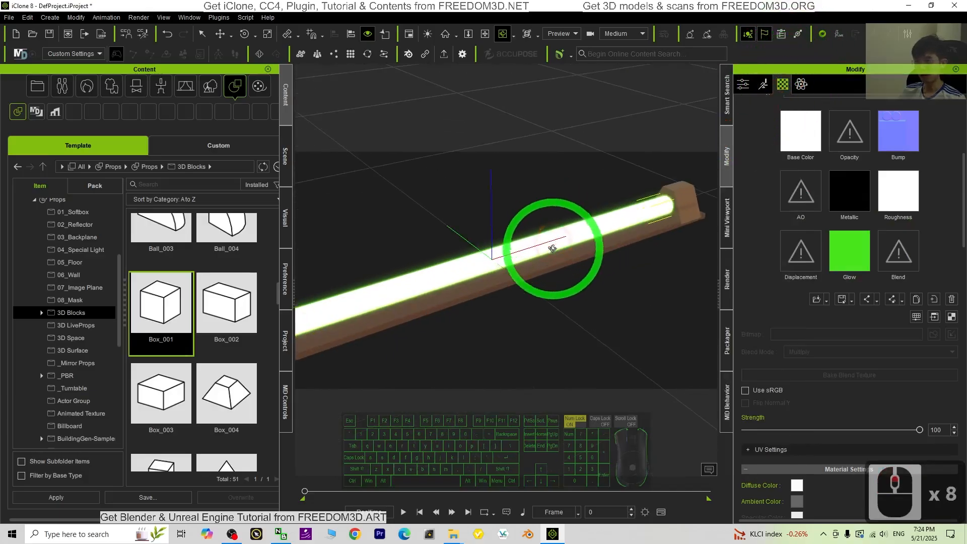
scroll(552, 247, down, 4)
key(x)
drag(520, 293, 559, 267)
key(c)
drag(559, 267, 556, 184)
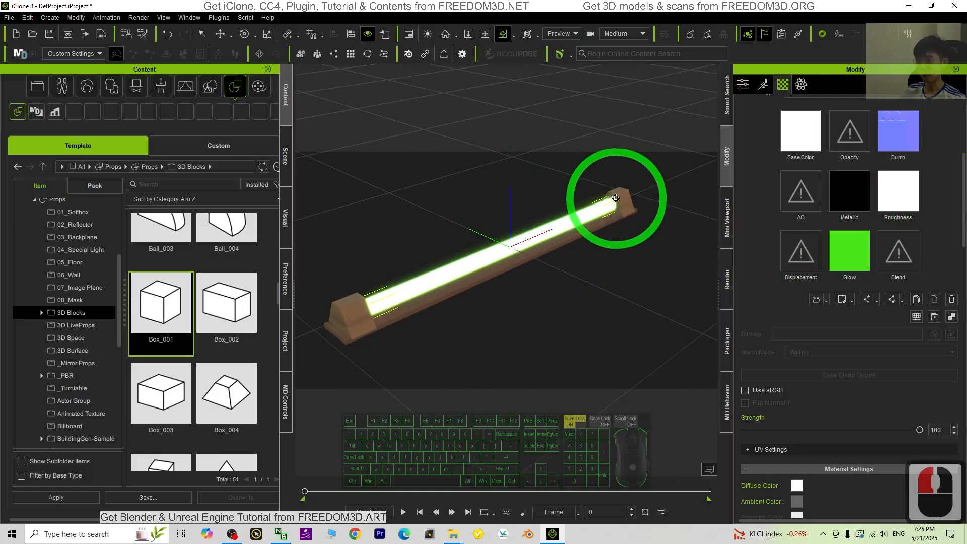
key(c)
drag(616, 197, 473, 272)
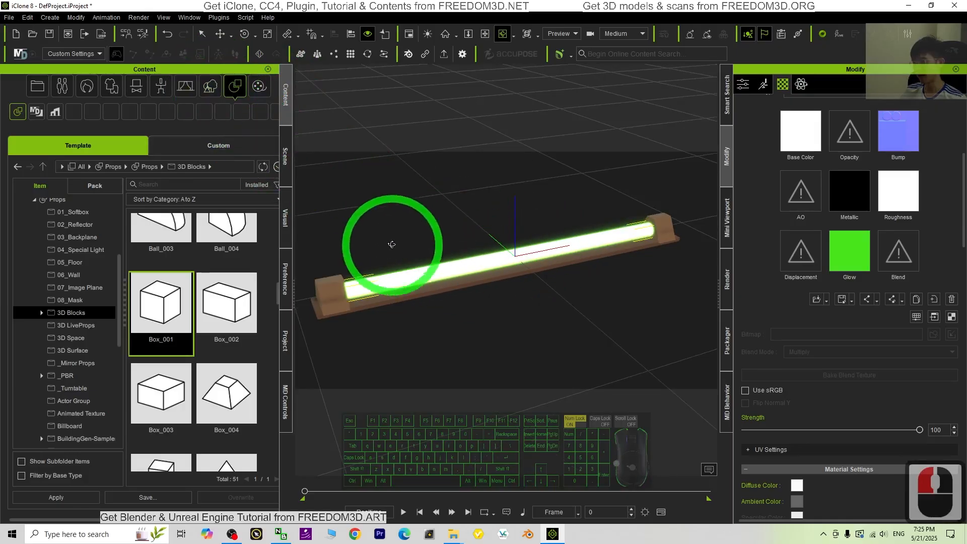
- Save the light tube to the custom Props library under the name "light tube"
click(235, 87)
click(202, 147)
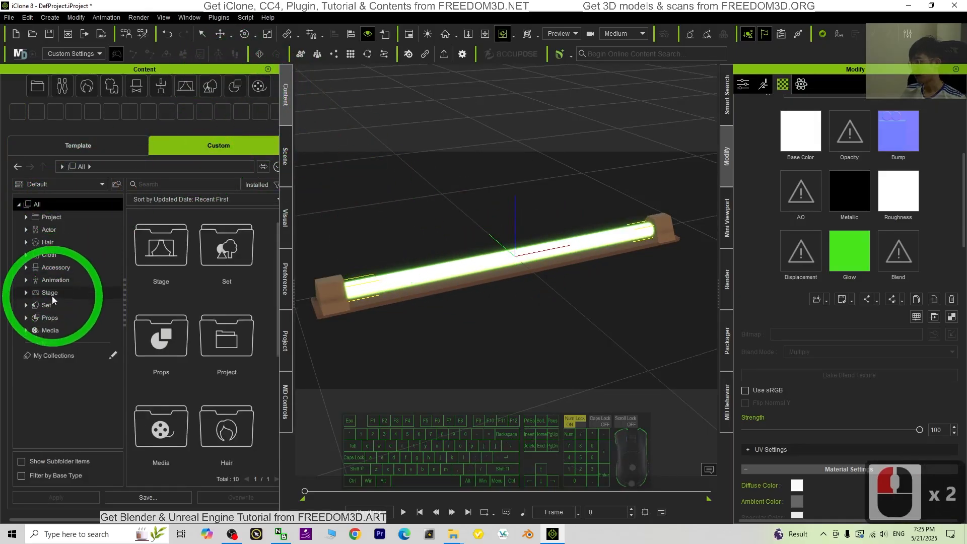
click(50, 317)
click(239, 291)
double_click(145, 248)
click(171, 497)
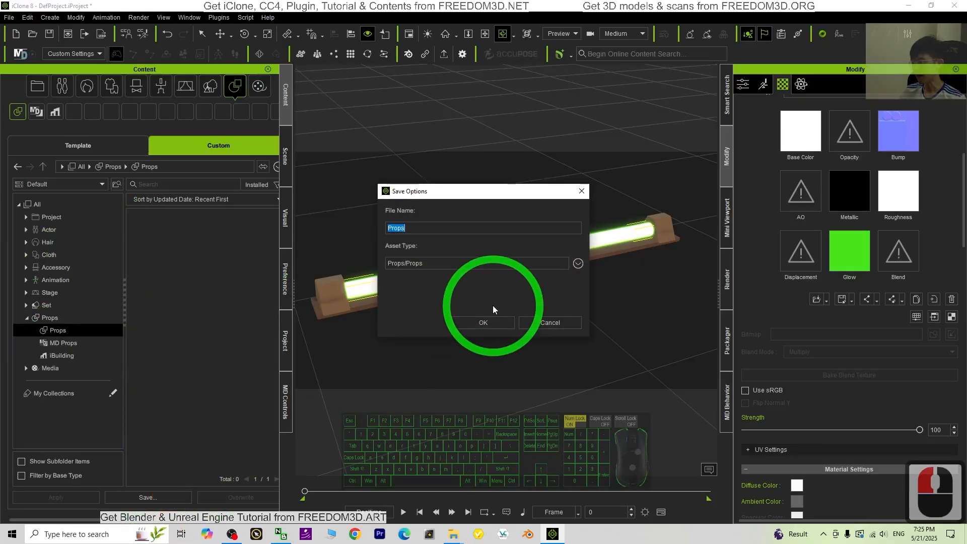
text(light tube)
key(Return)
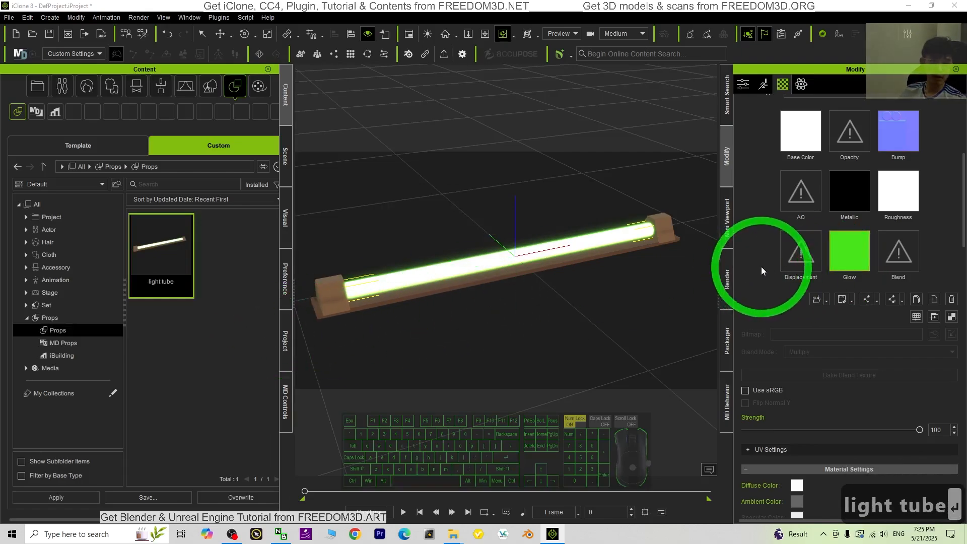
scroll(576, 319, up, 3)
scroll(577, 319, down, 4)
drag(439, 300, 572, 289)
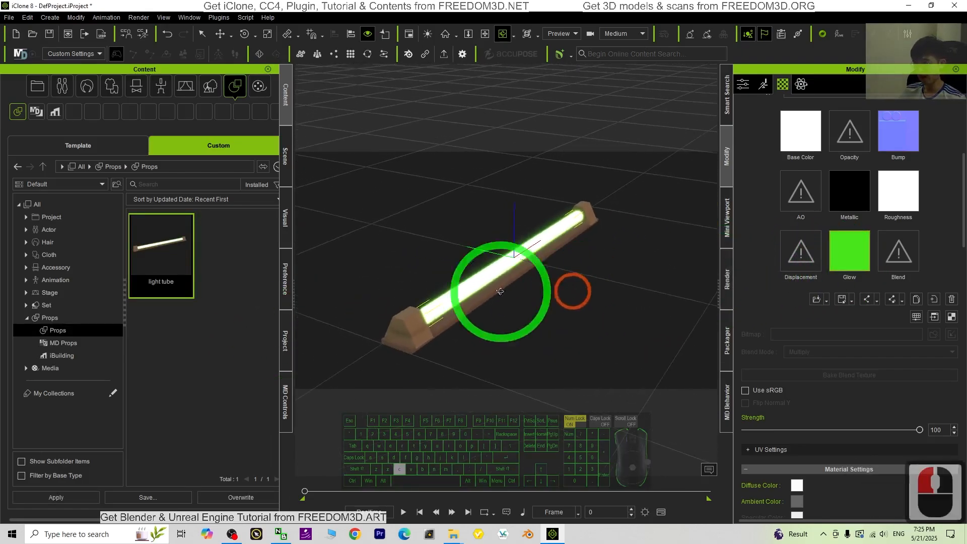
- Inspect the finished light tube and its green glow by orbiting around it from both sides and above
drag(164, 247, 328, 264)
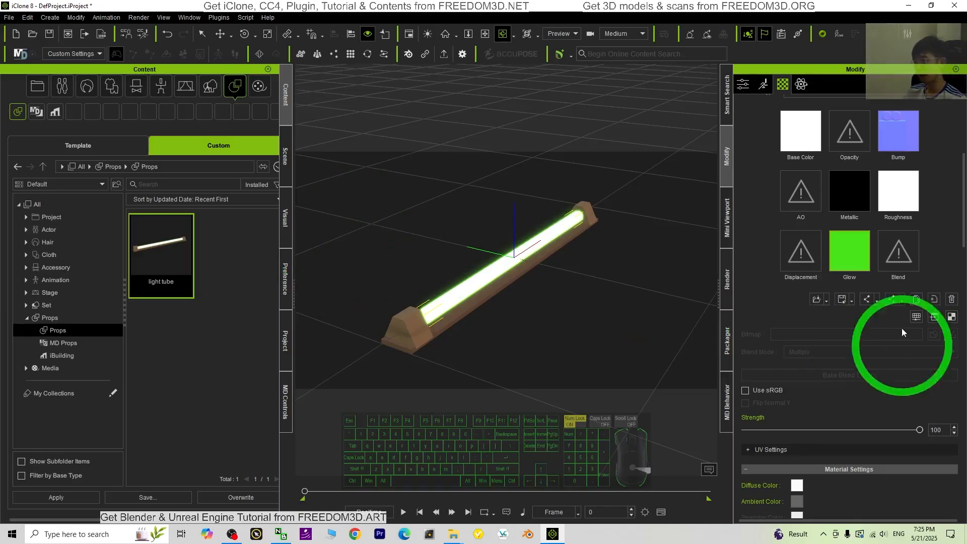
drag(496, 311, 397, 285)
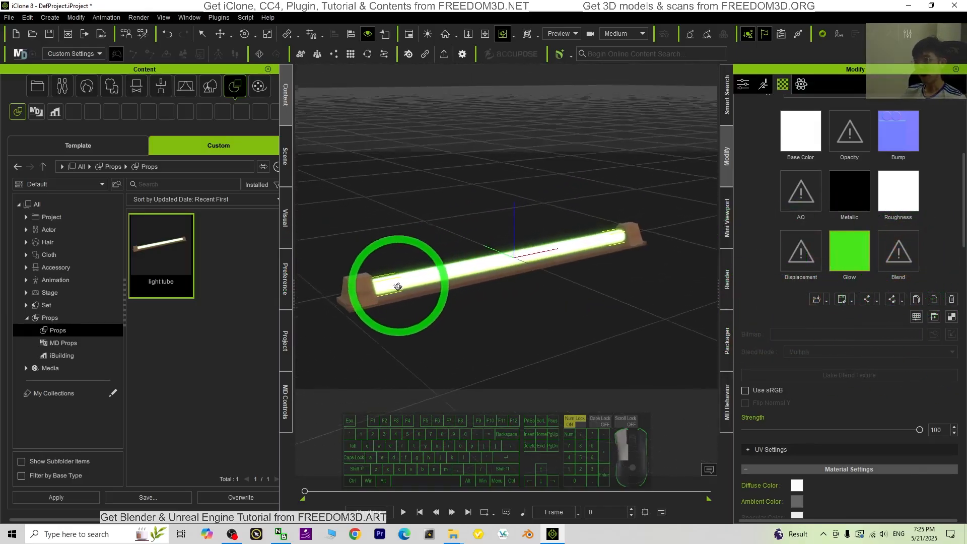
scroll(583, 252, up, 8)
key(s)
key(d)
drag(592, 251, 634, 346)
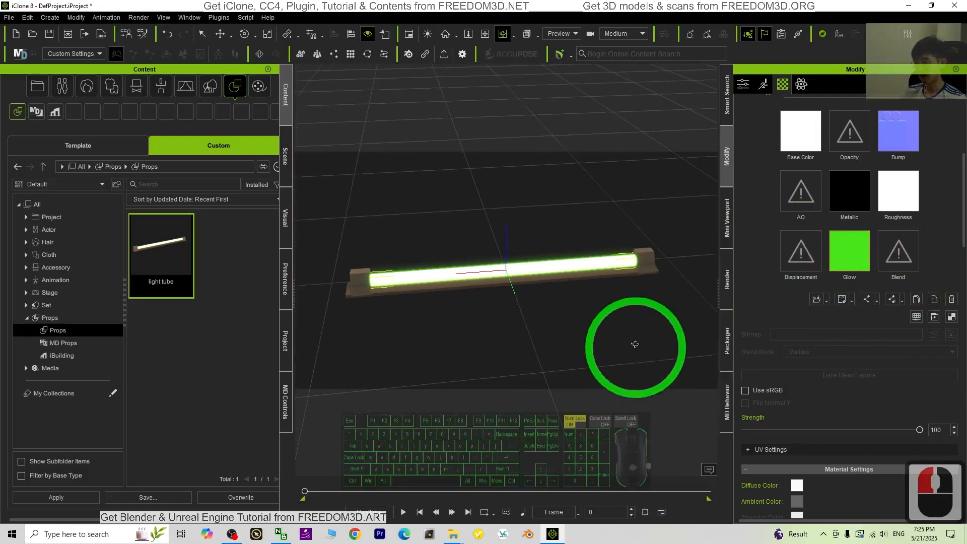
drag(450, 312, 615, 230)
key(x)
key(c)
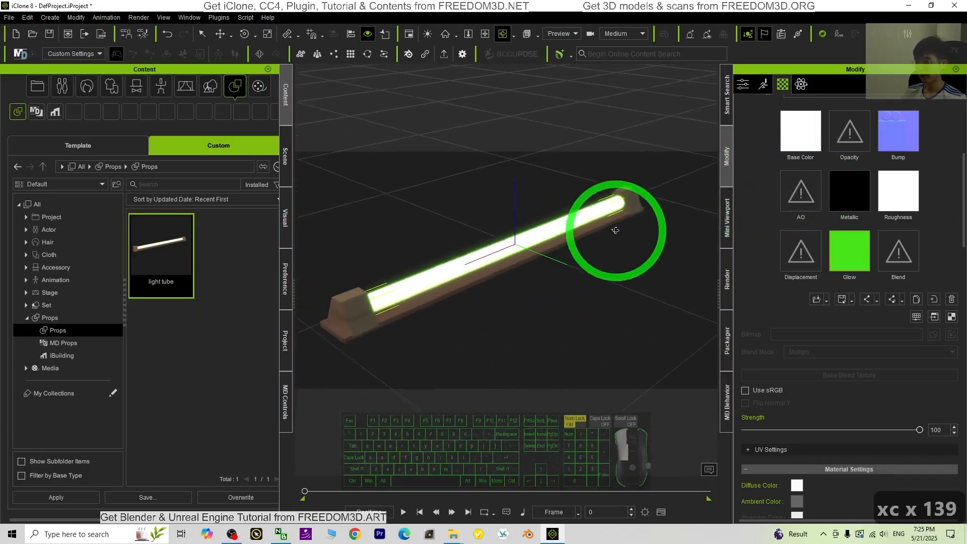
- Select the brown base of the light tube and activate the Scale tool on it
click(463, 286)
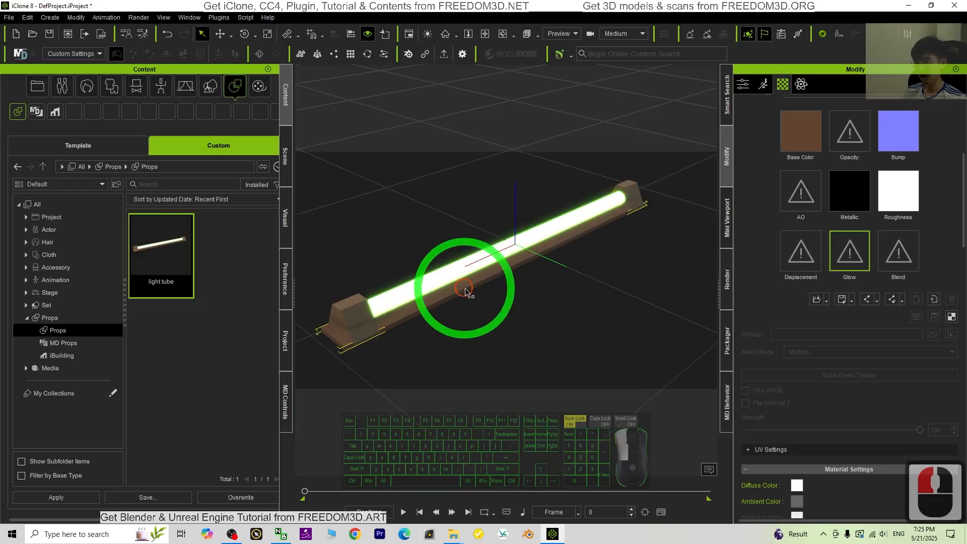
click(482, 282)
key(e)
key(r)
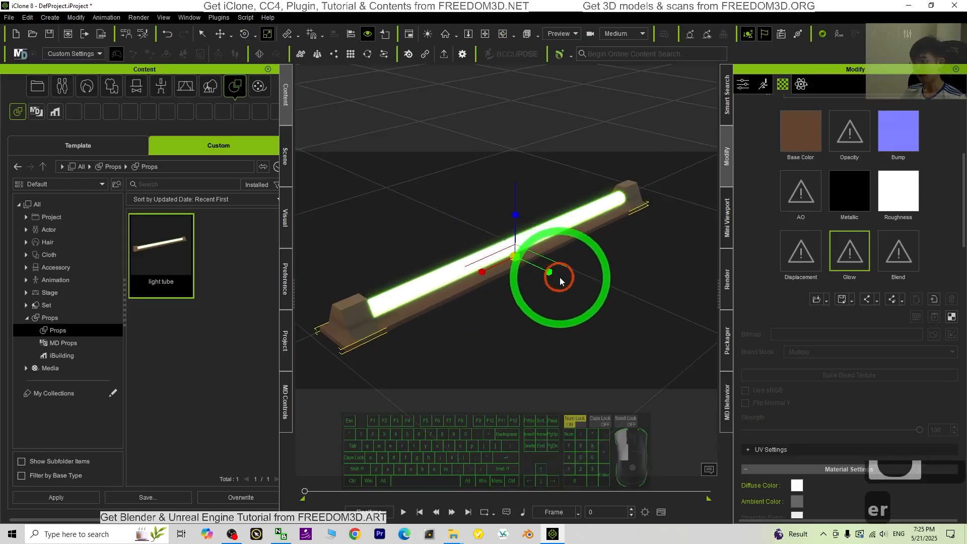
- Check the light tube with its base selected, viewing it from the end caps and along its length
key(x)
drag(561, 281, 487, 301)
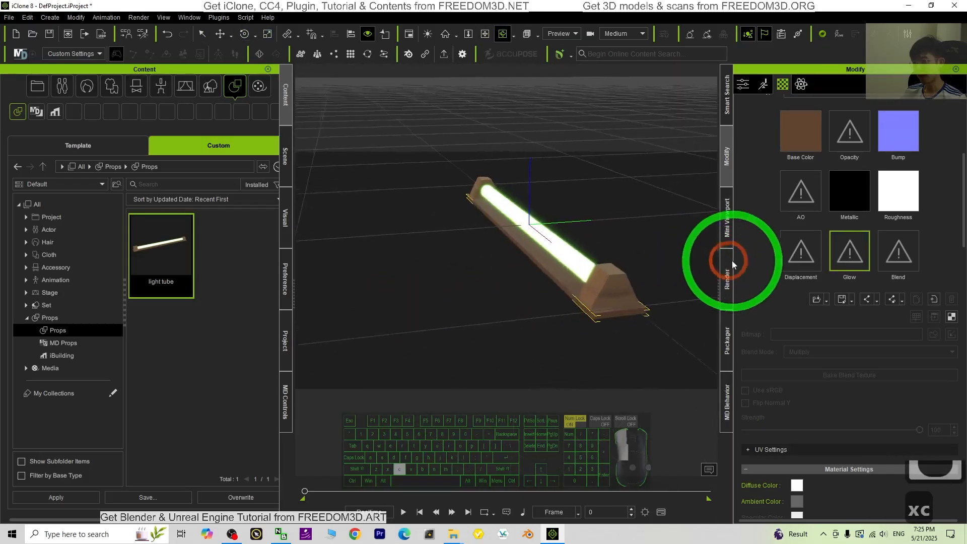
drag(733, 261, 432, 294)
scroll(516, 279, up, 5)
scroll(604, 276, down, 3)
scroll(616, 276, down, 3)
key(x)
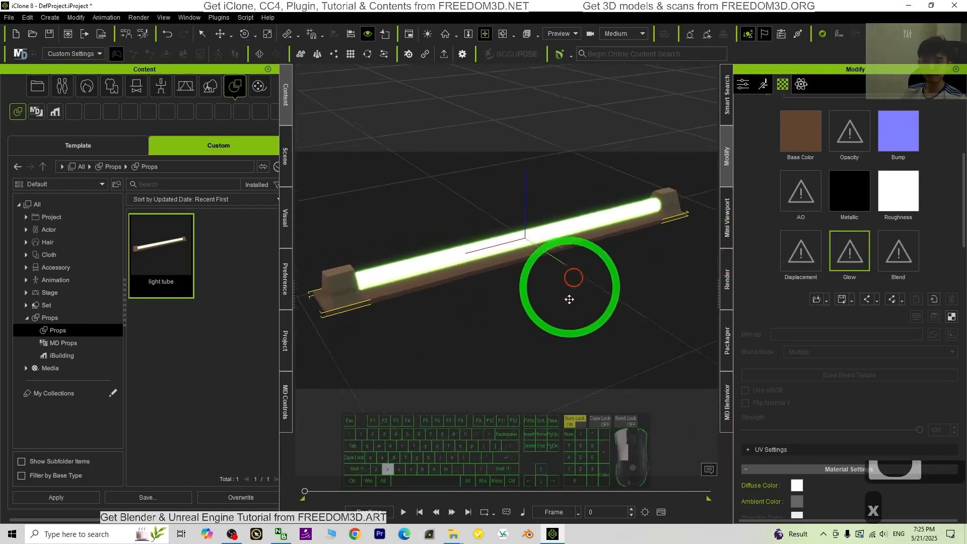